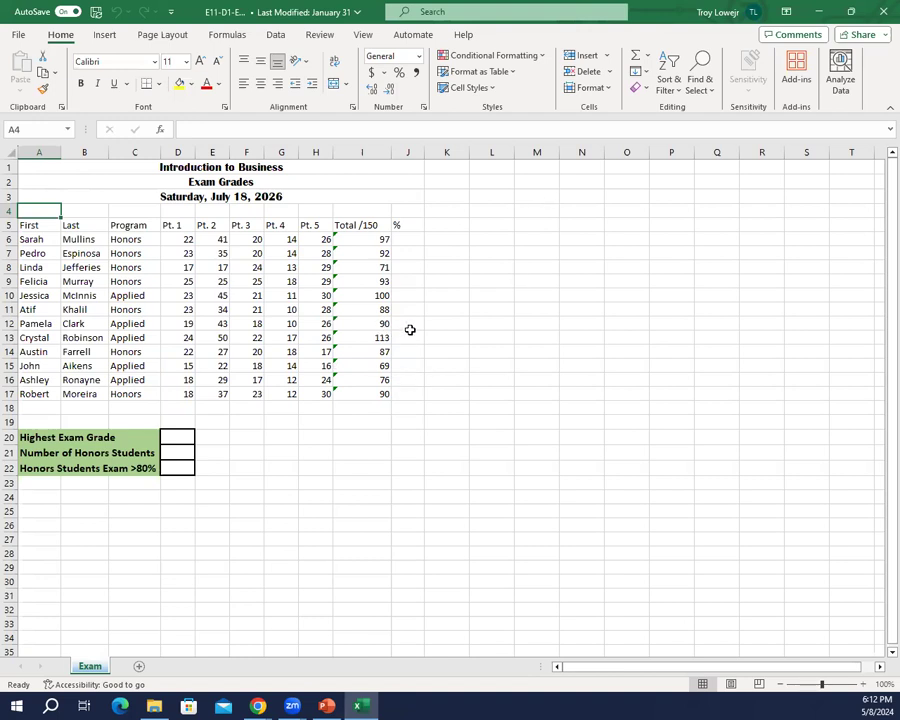
Step: Start saving a copy of the exam workbook and choose USB DISK (F:) as the save location
scroll(410, 330, up, 3)
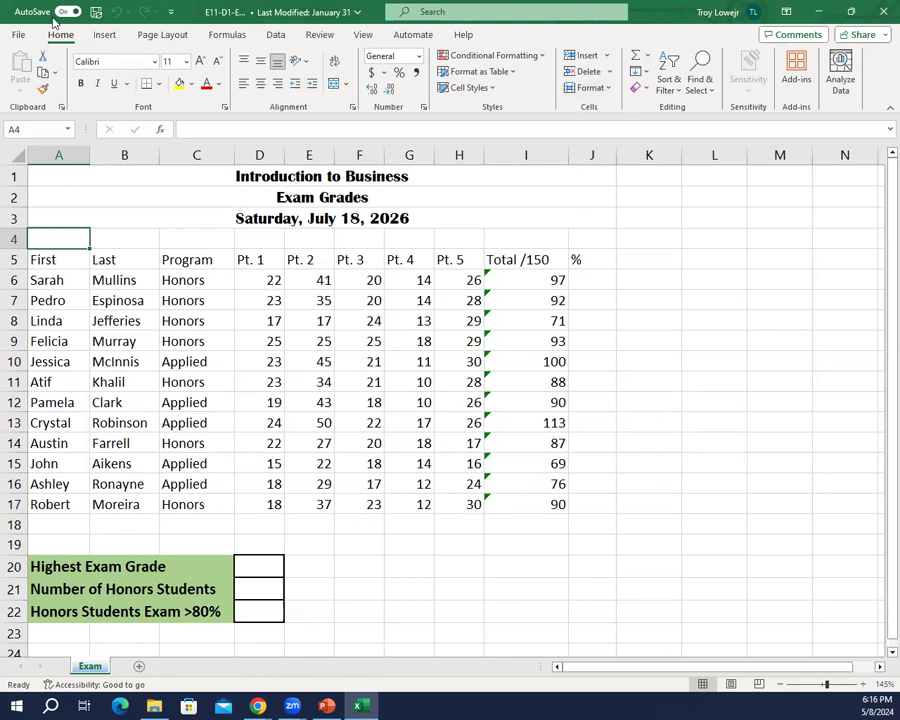
click(18, 36)
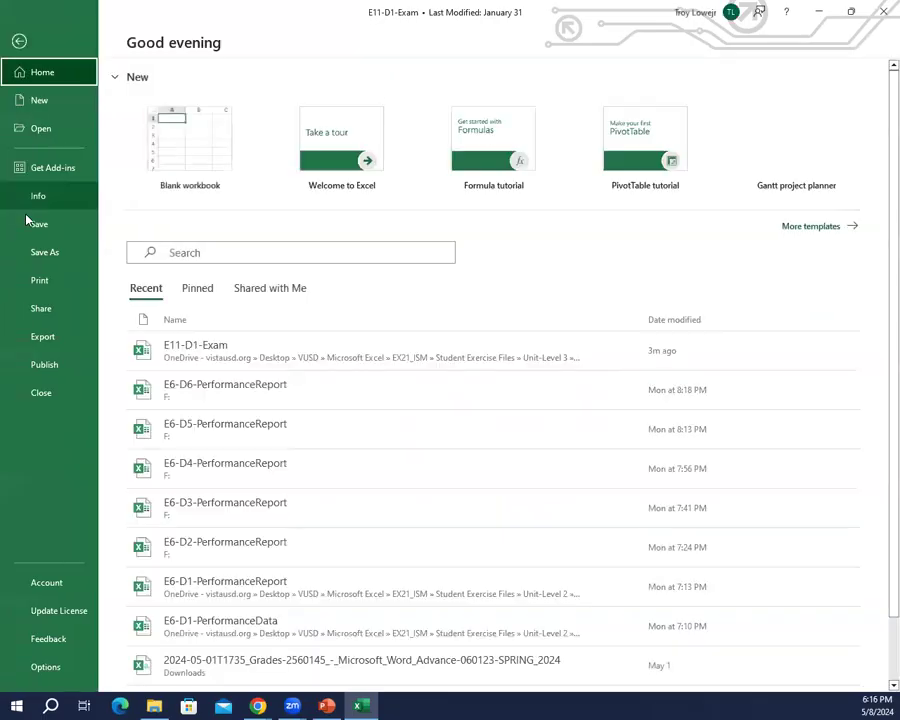
click(44, 250)
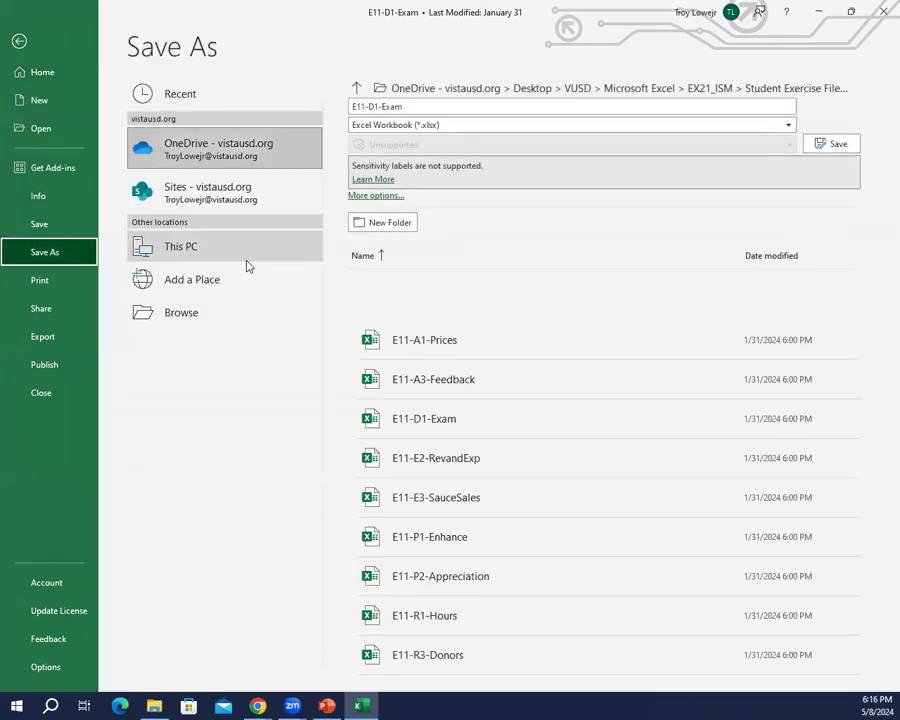
click(199, 310)
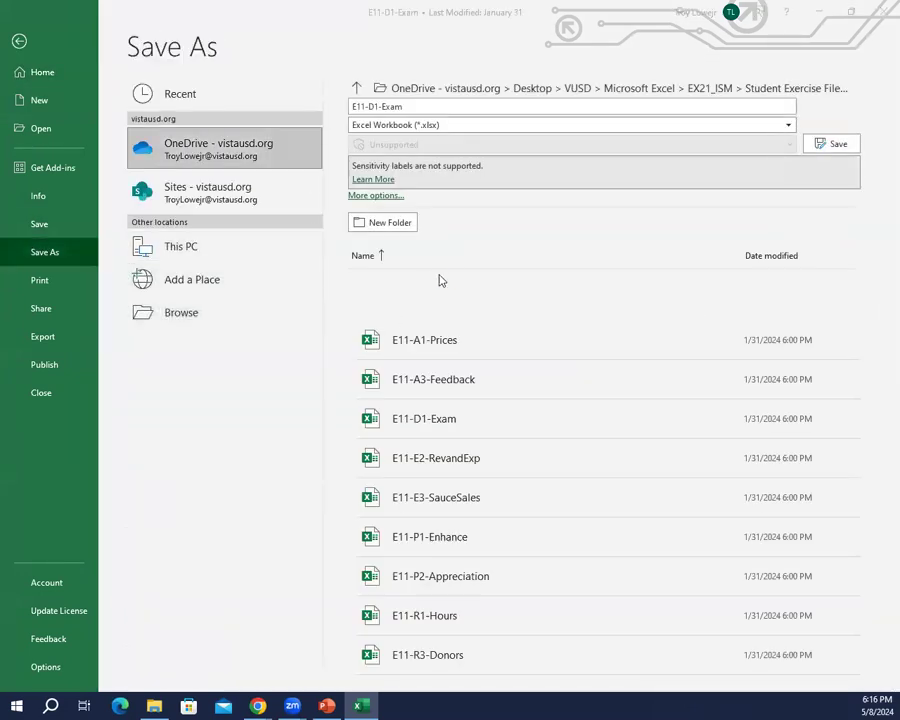
scroll(62, 180, down, 3)
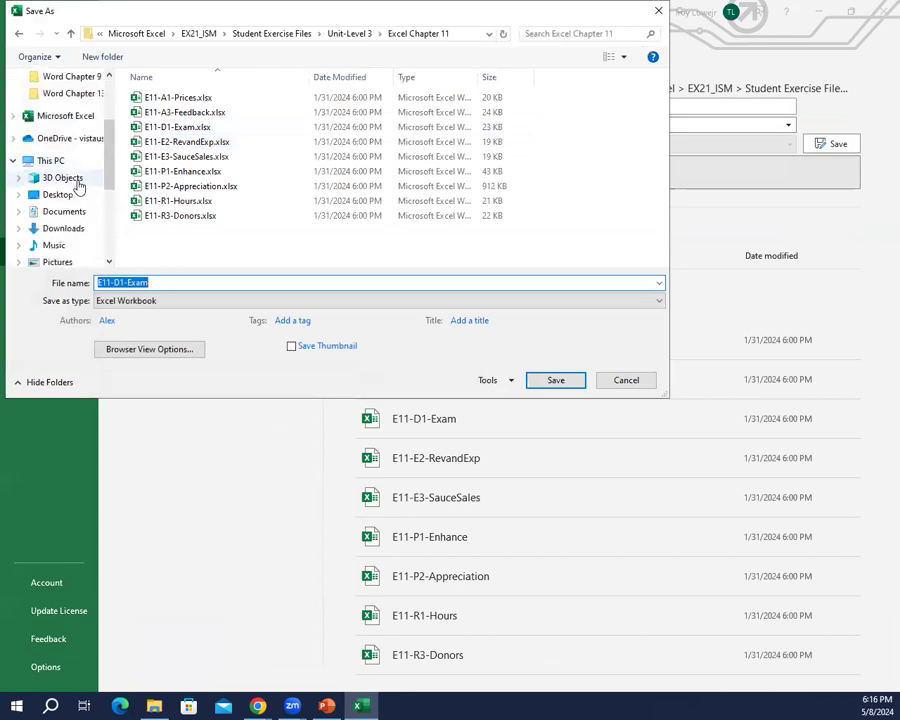
scroll(75, 195, down, 2)
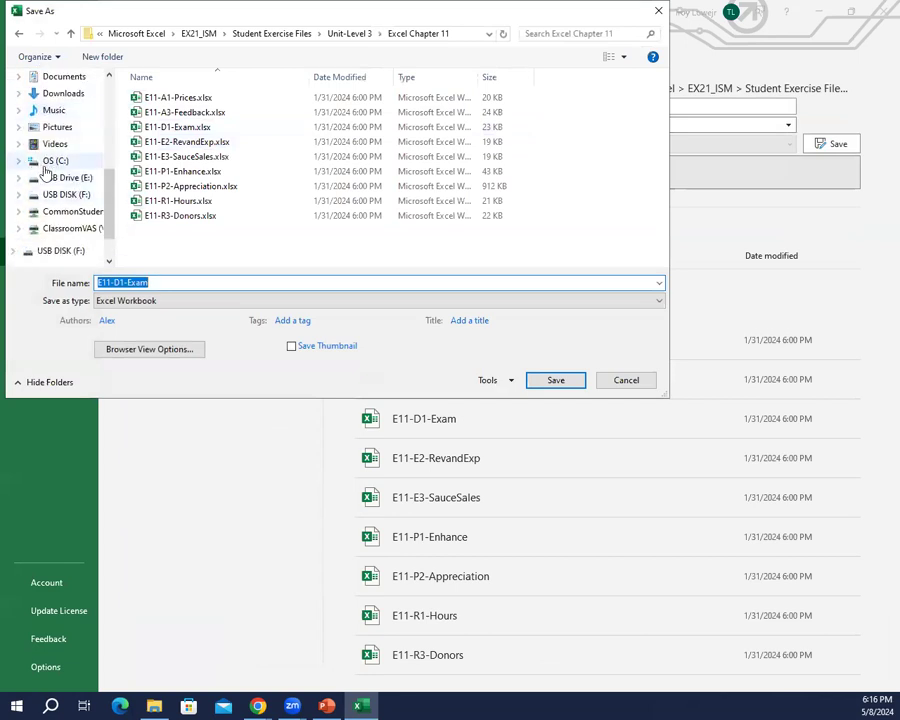
click(64, 178)
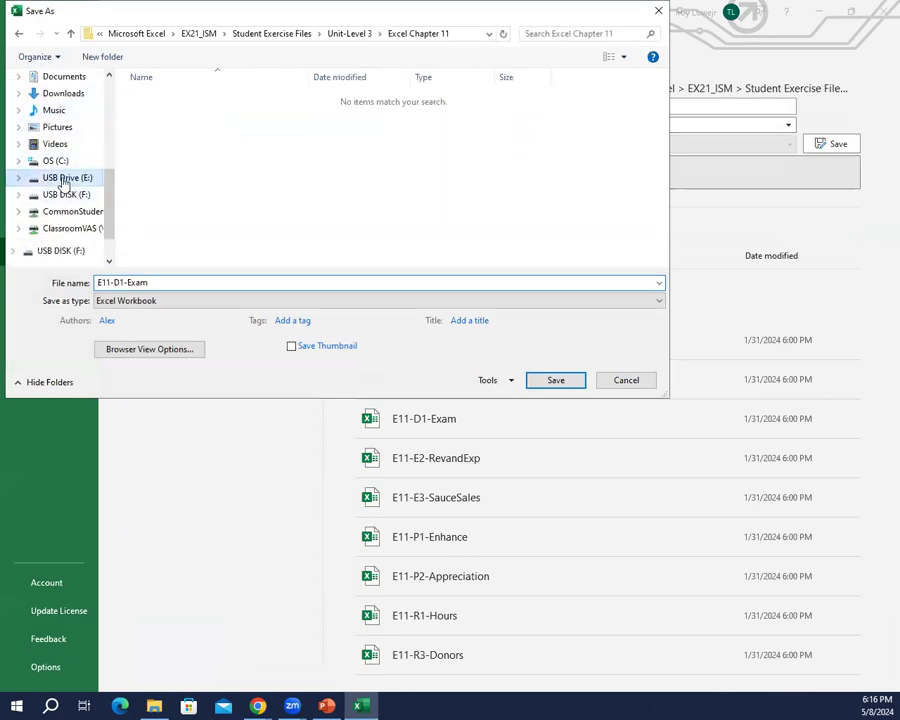
click(72, 195)
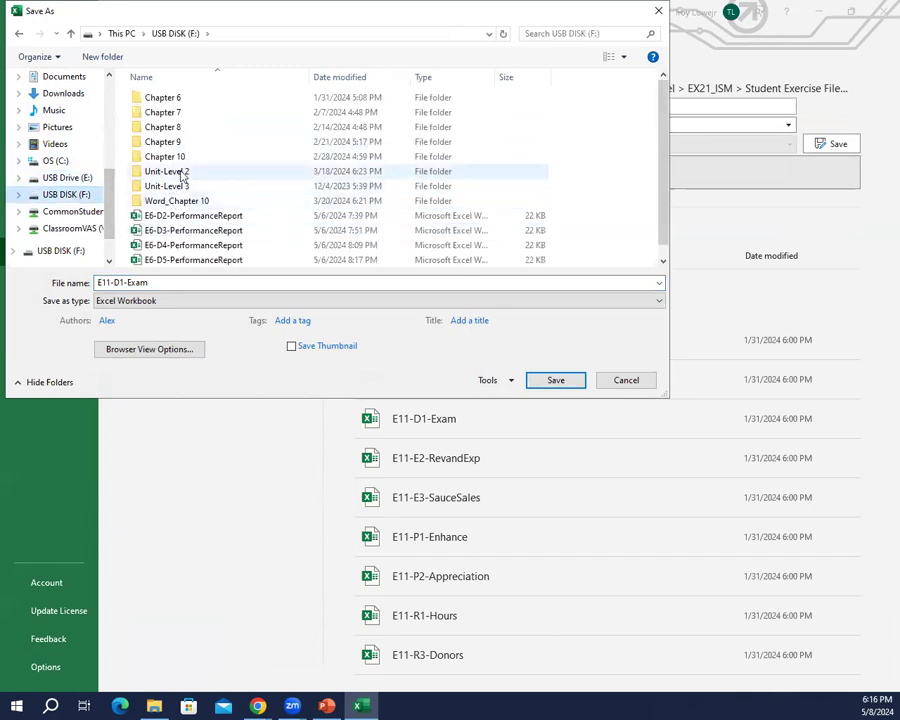
scroll(170, 235, down, 1)
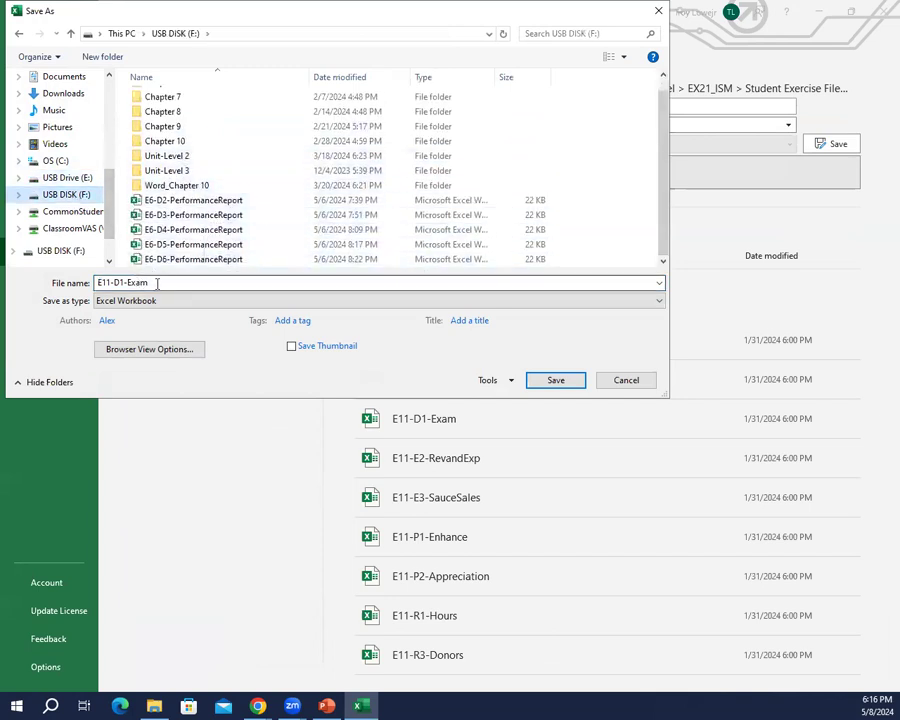
Step: Name the workbook copy E11-D1-ExamRevised and save it
click(162, 282)
click(162, 278)
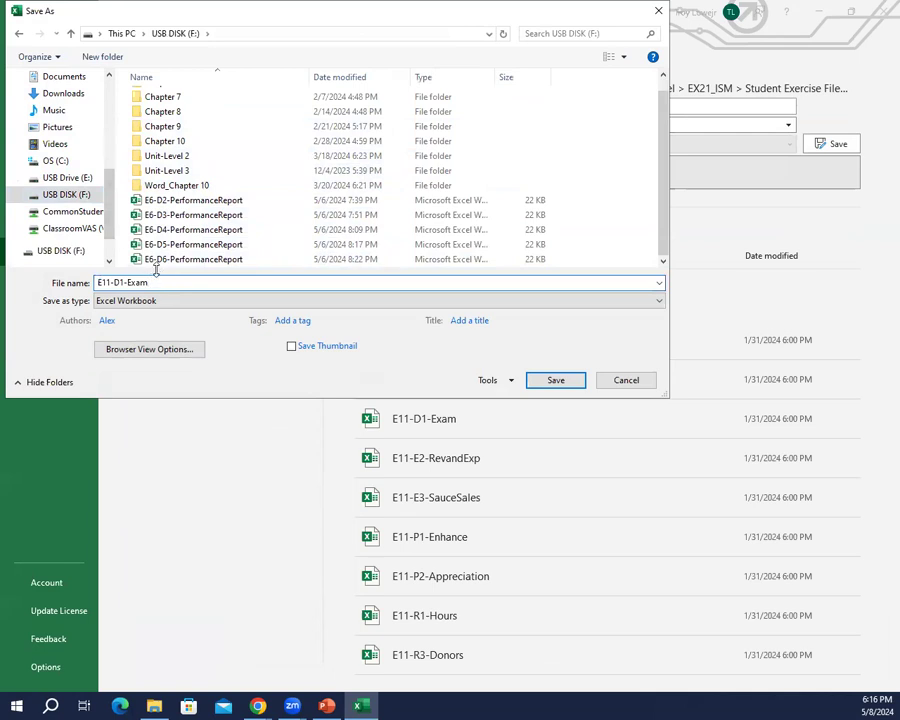
text(Revised)
key(Return)
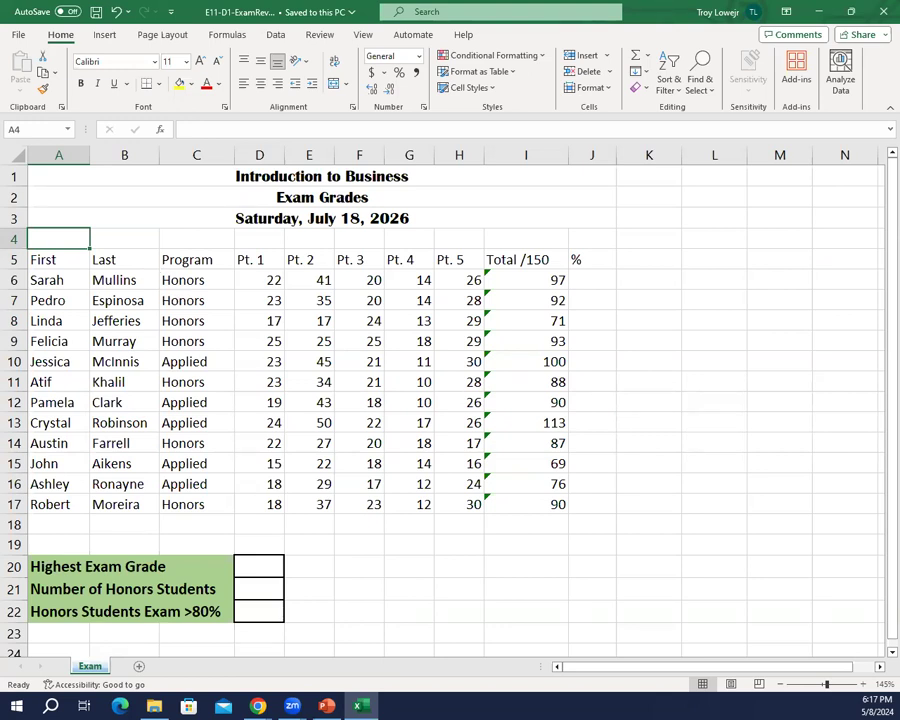
key(alt+Tab)
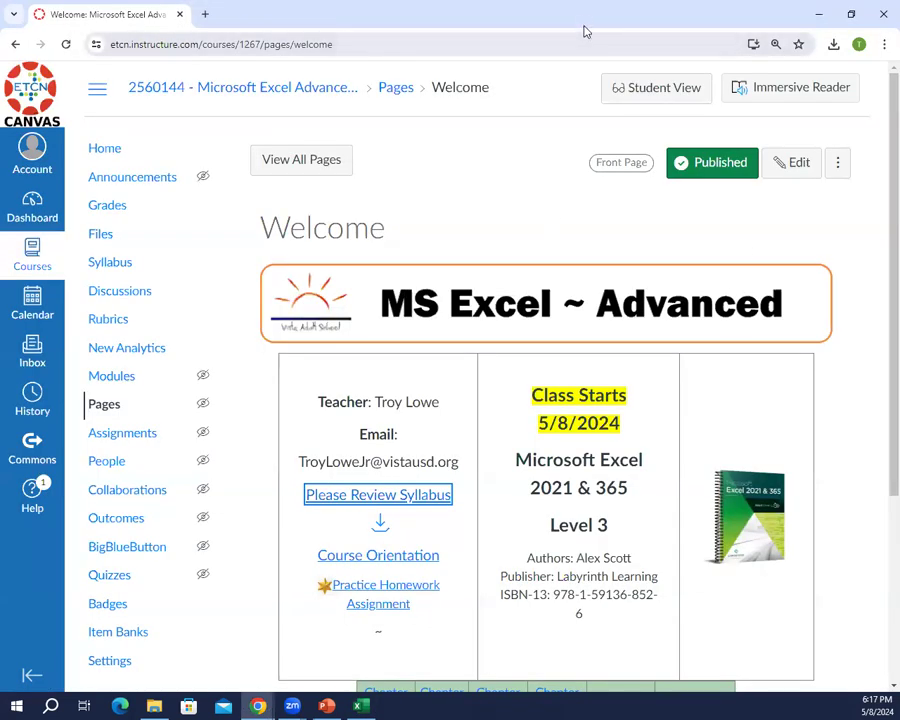
key(alt+Tab)
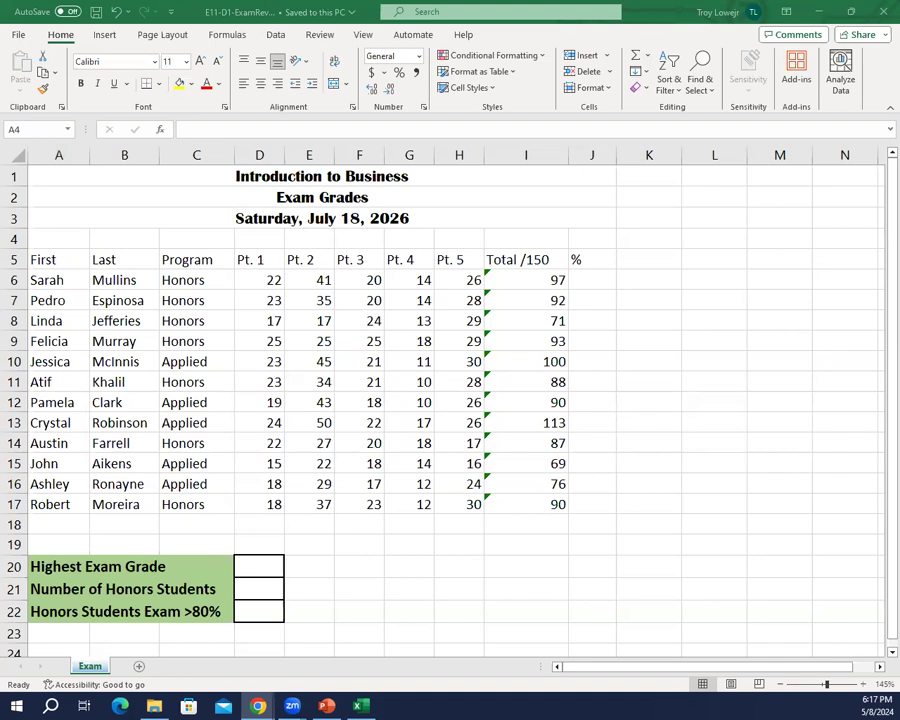
key(alt+Tab)
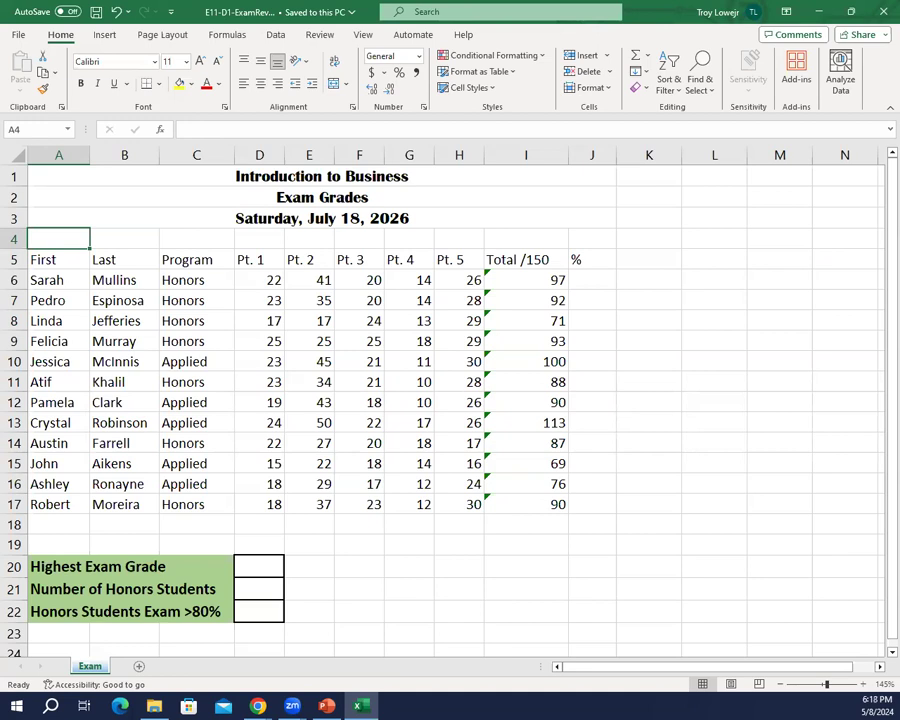
Step: Convert the exam data in A5:J17 into a table with headers and dismiss the data analysis suggestion
click(58, 259)
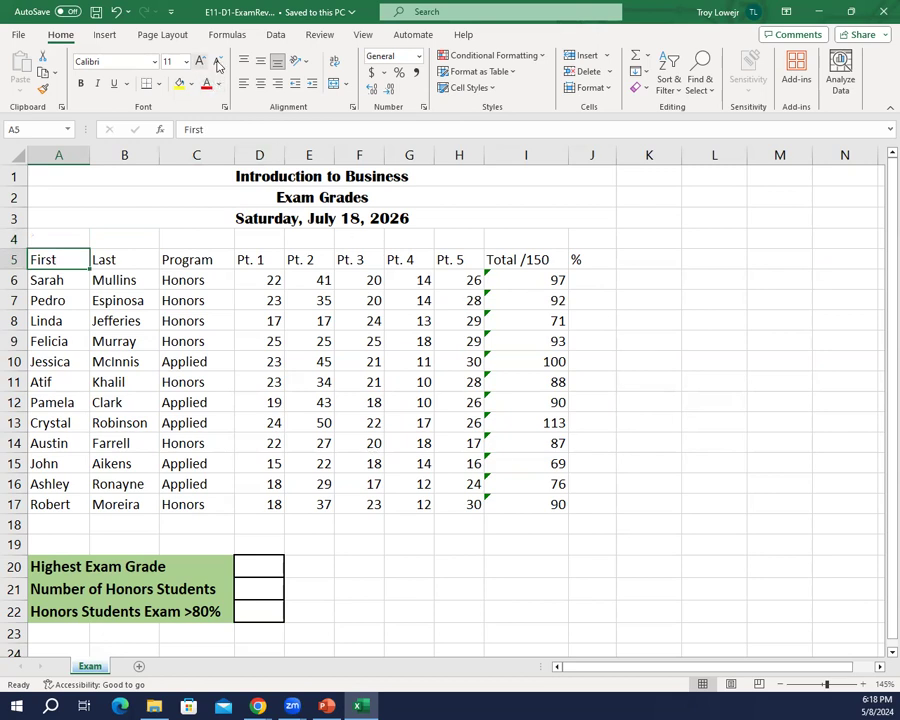
click(104, 34)
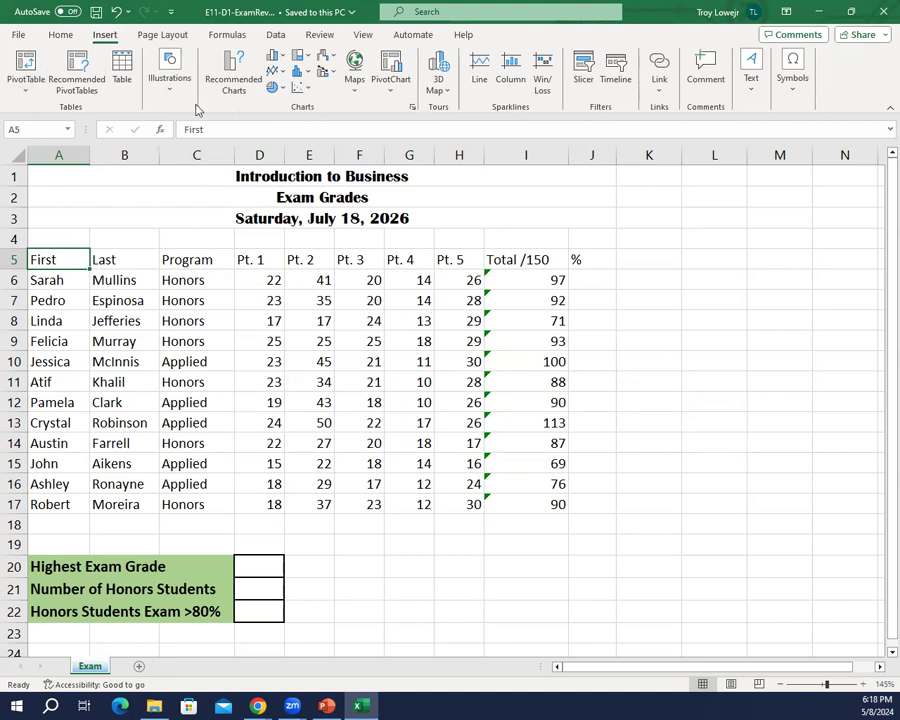
click(124, 78)
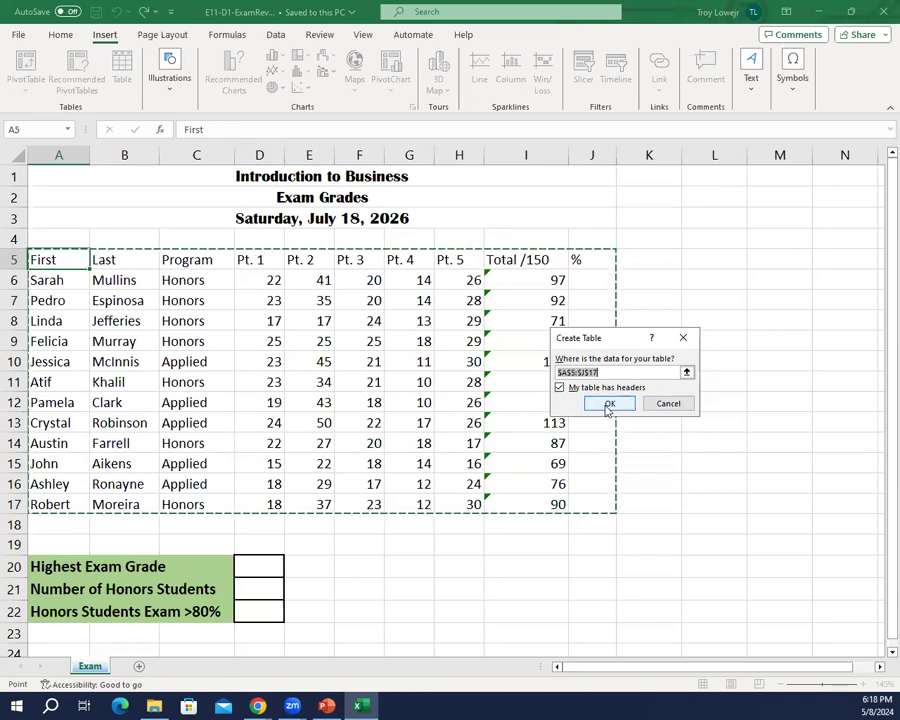
click(607, 404)
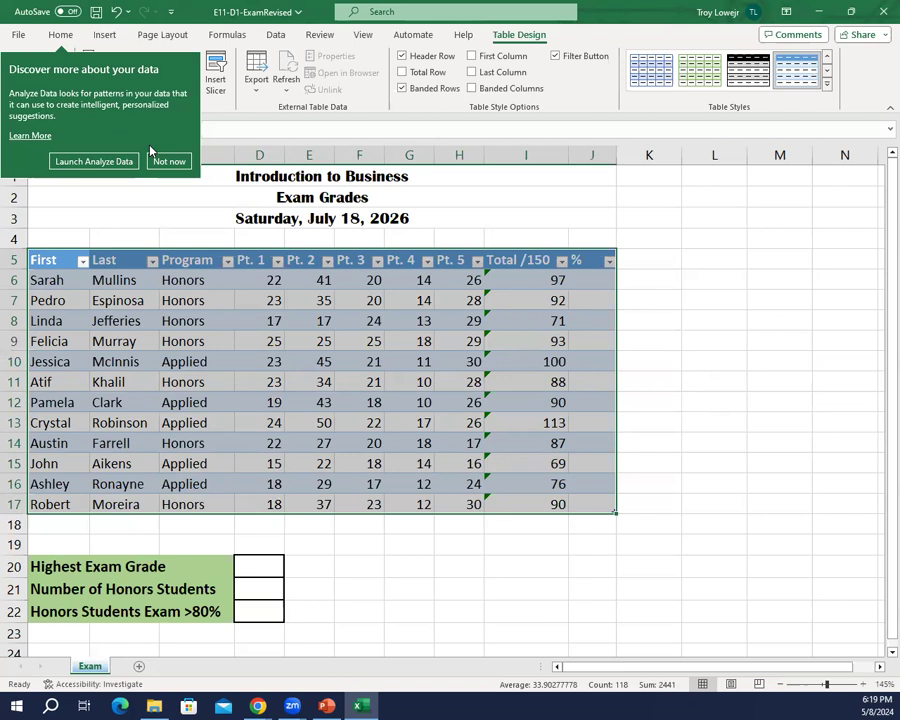
click(168, 162)
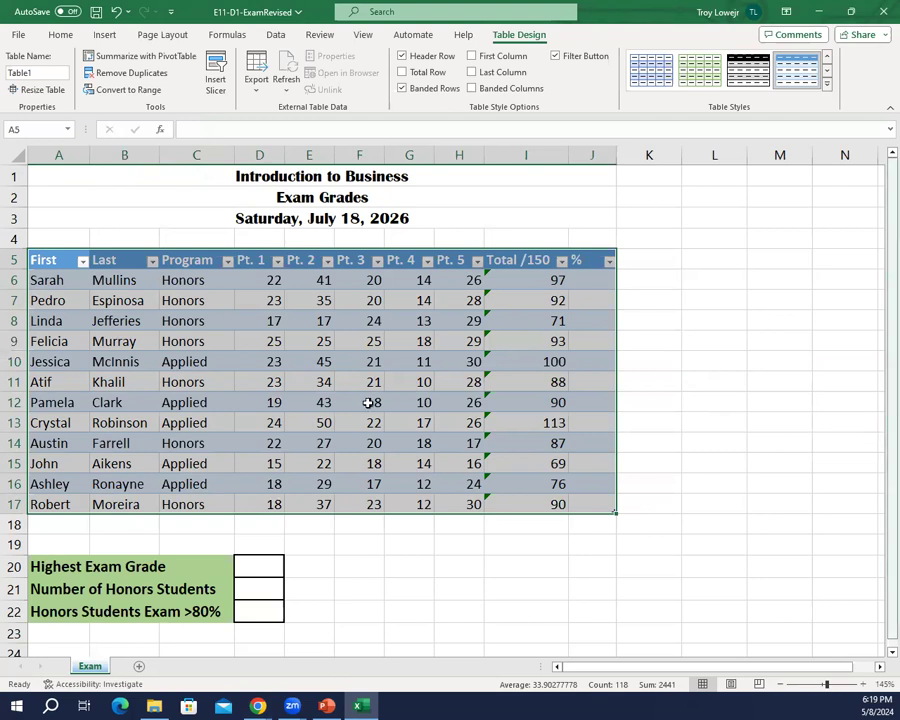
click(162, 403)
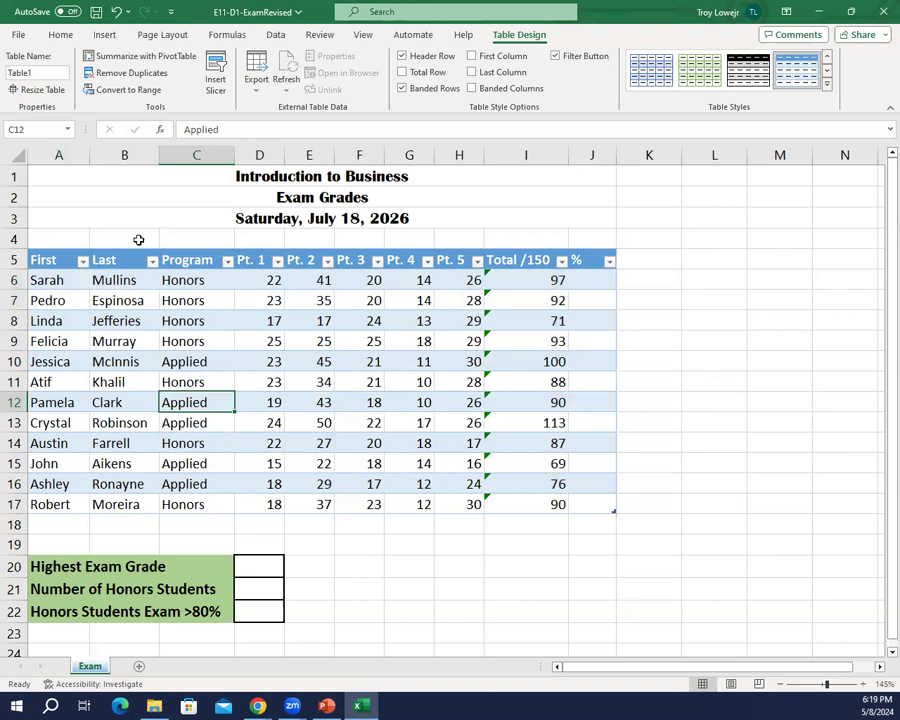
Step: Insert a table column to the left of Pt. 1 and title it Date
click(253, 260)
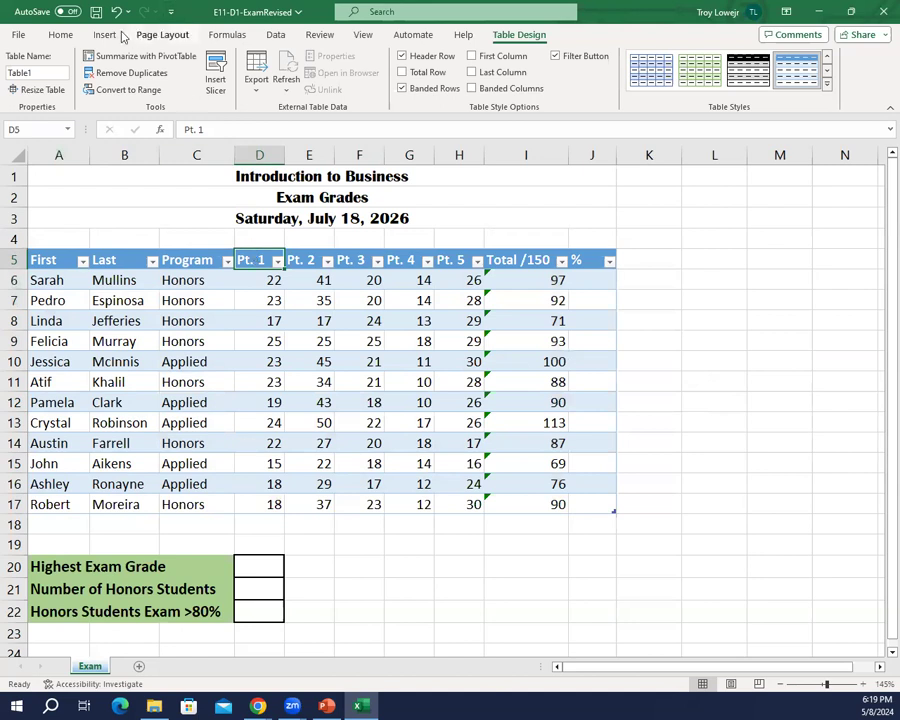
click(61, 34)
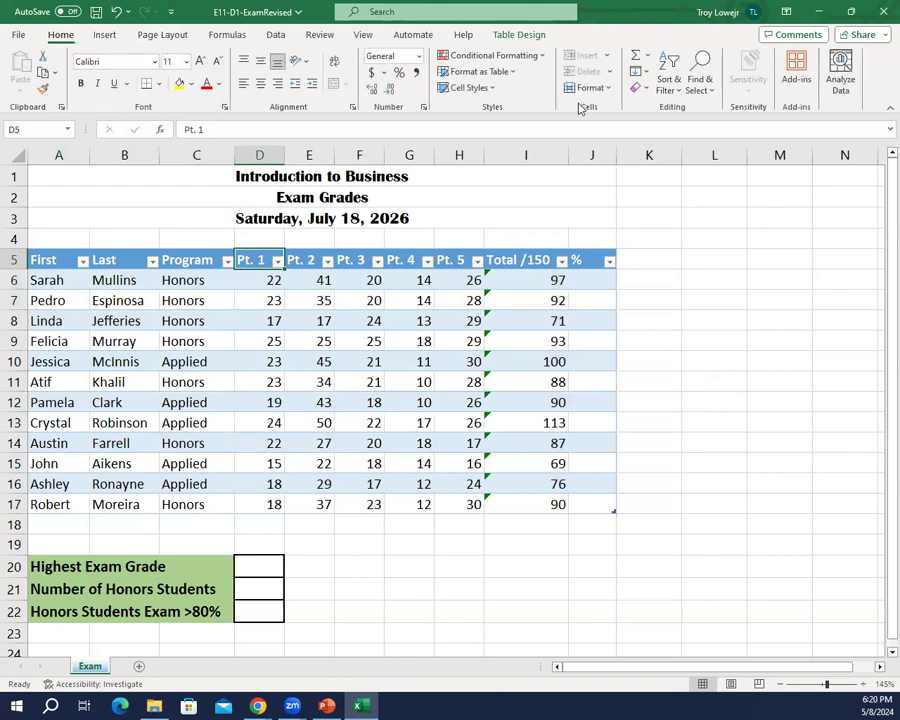
click(604, 58)
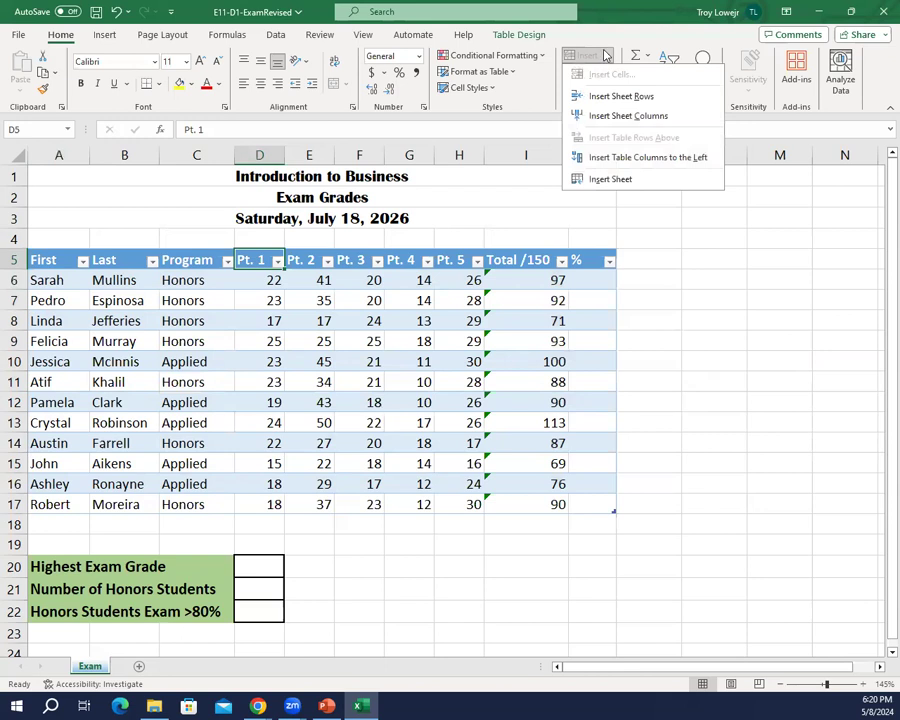
click(651, 158)
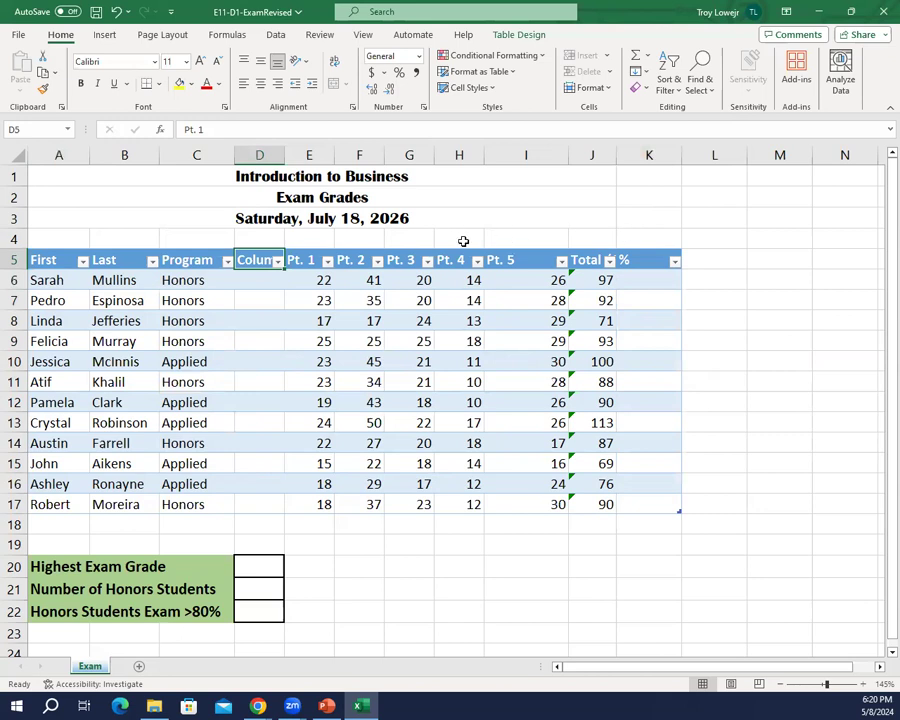
text(Date)
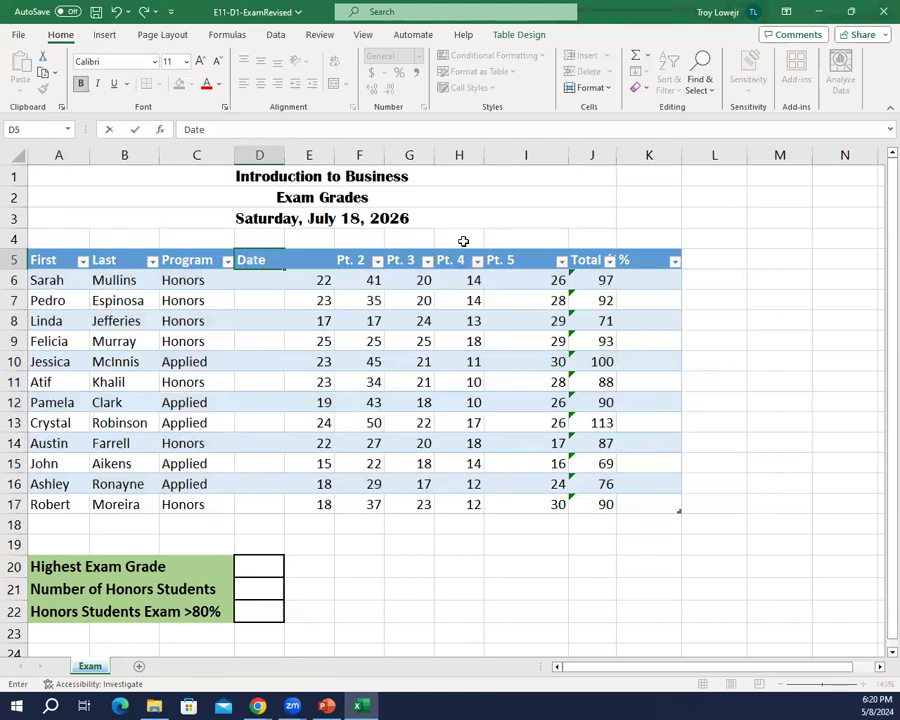
key(Return)
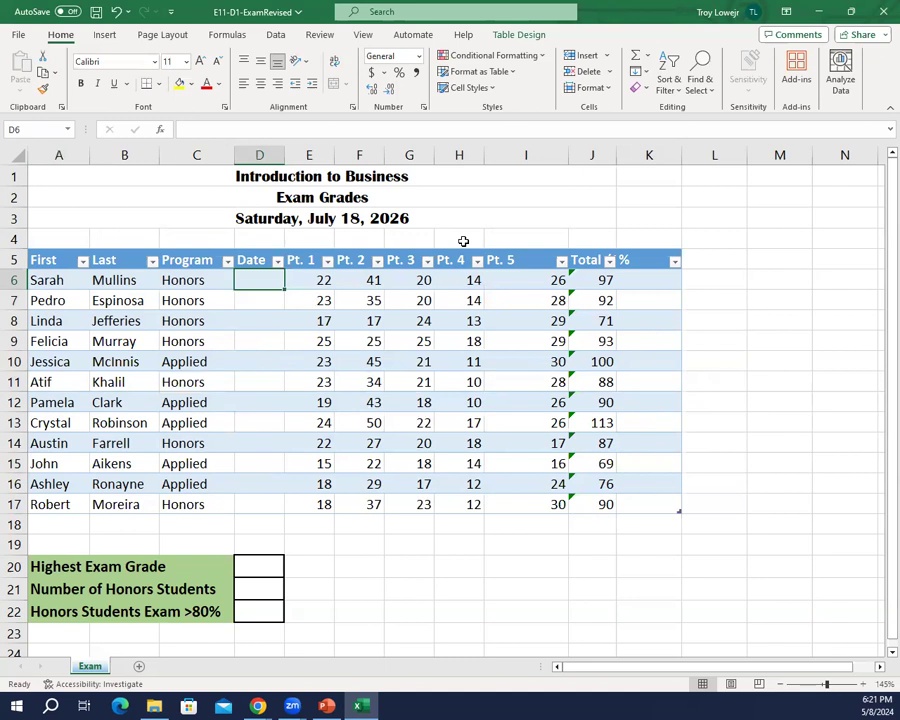
Step: Fill the Date column with the formula =$A$3 starting in D6, and autofit the width of column D
text(=)
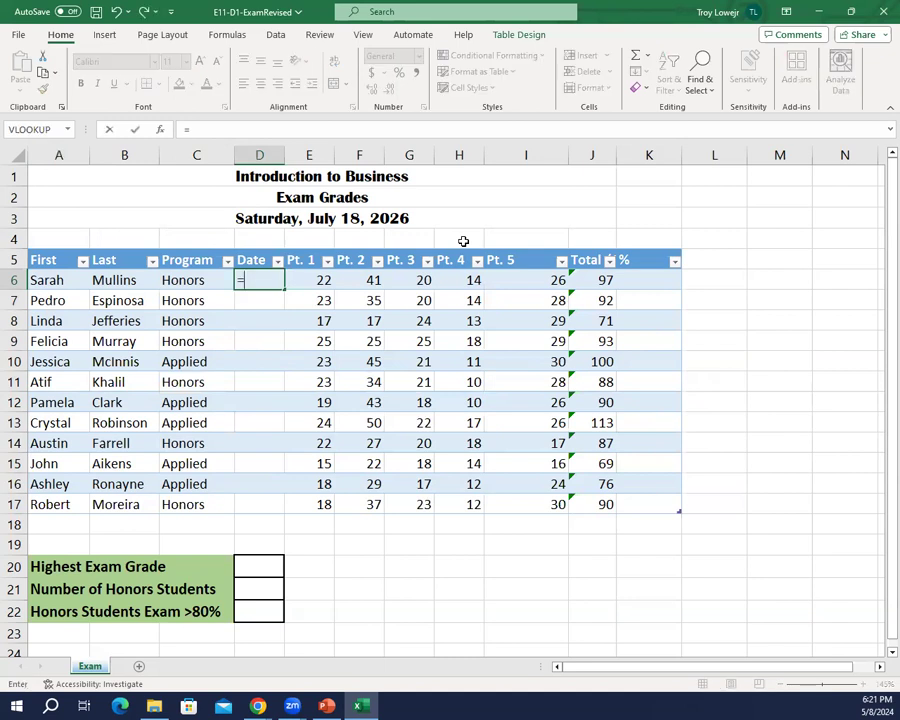
text($A$3)
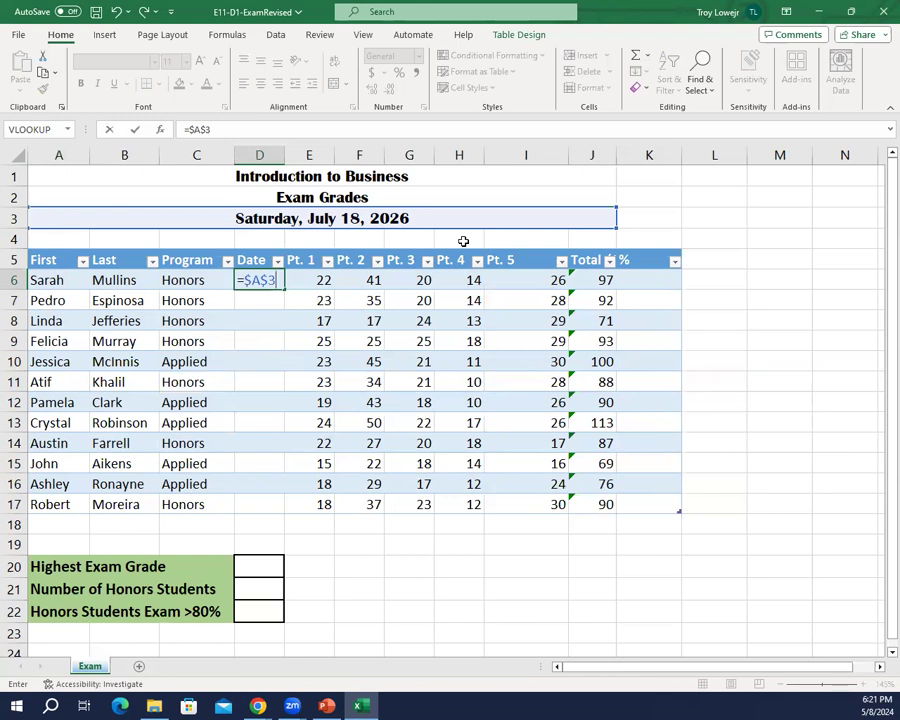
key(Return)
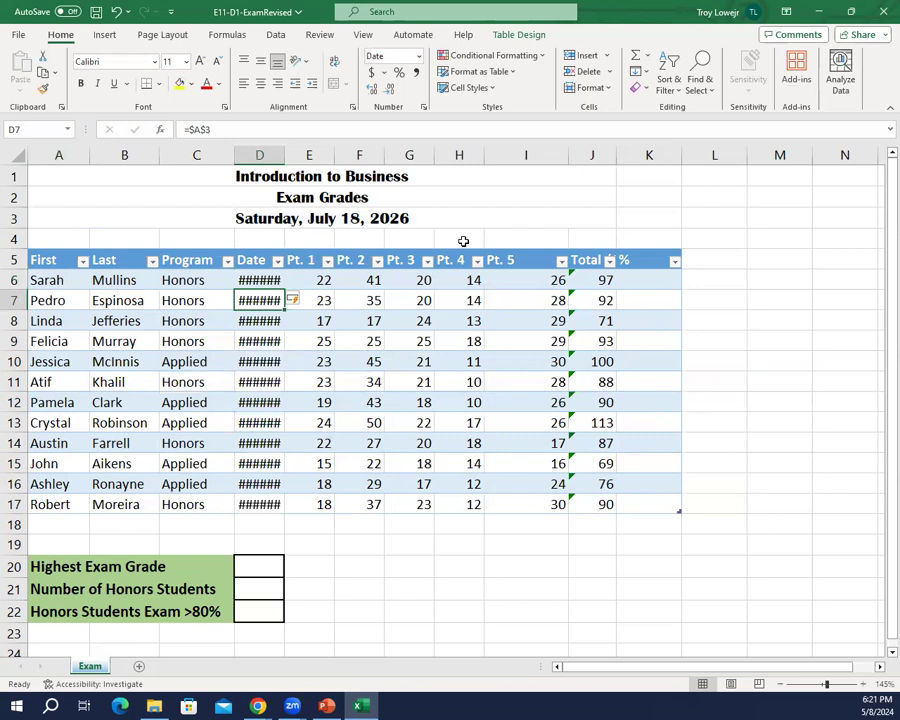
double_click(284, 157)
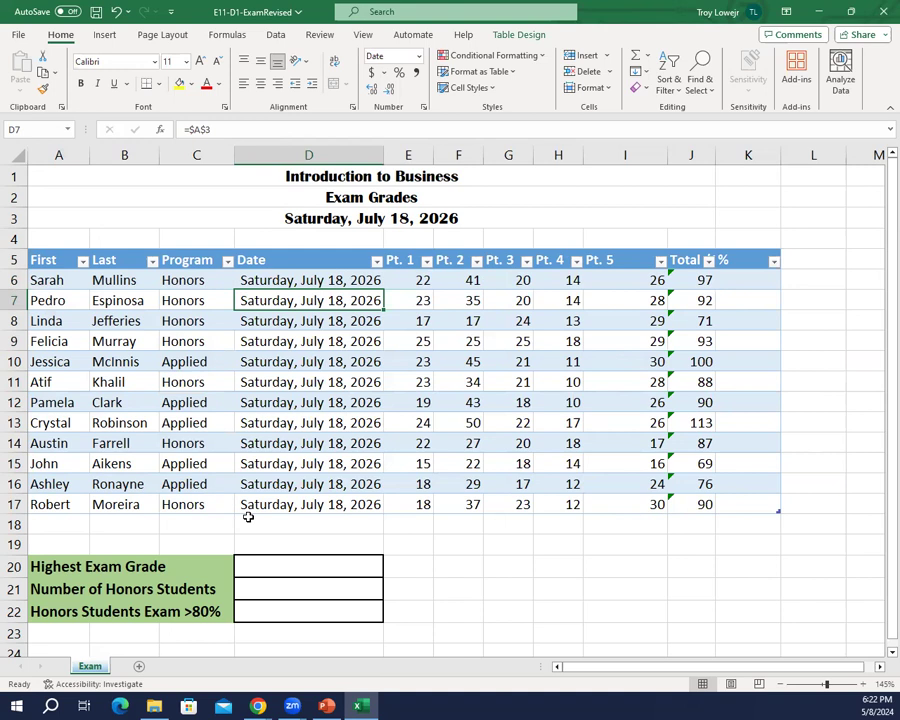
Step: Format the dates in D6:D17 as Short Date
drag(310, 285, 314, 501)
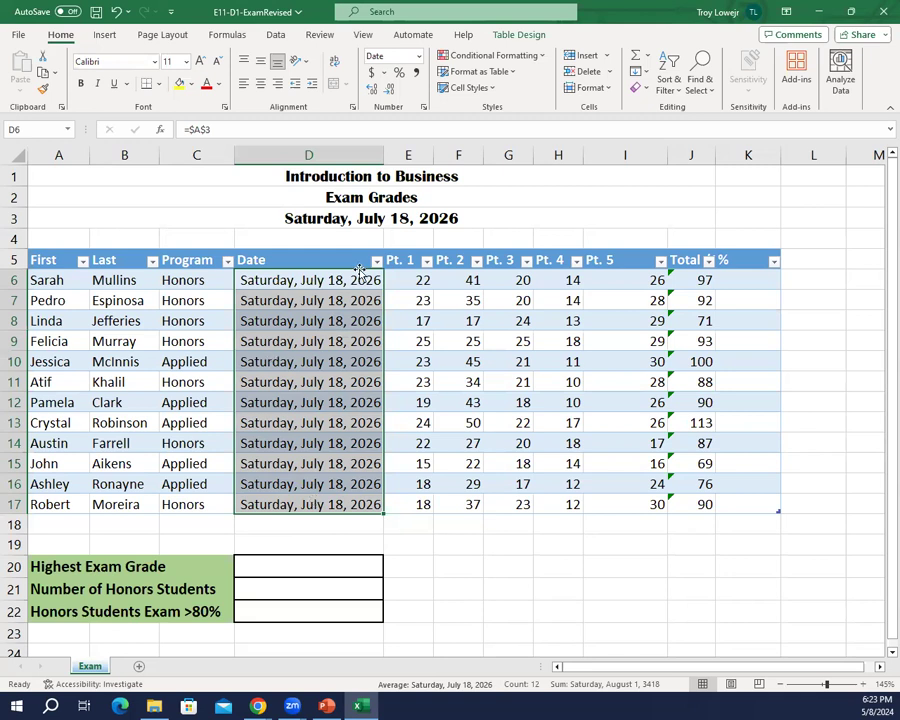
click(419, 57)
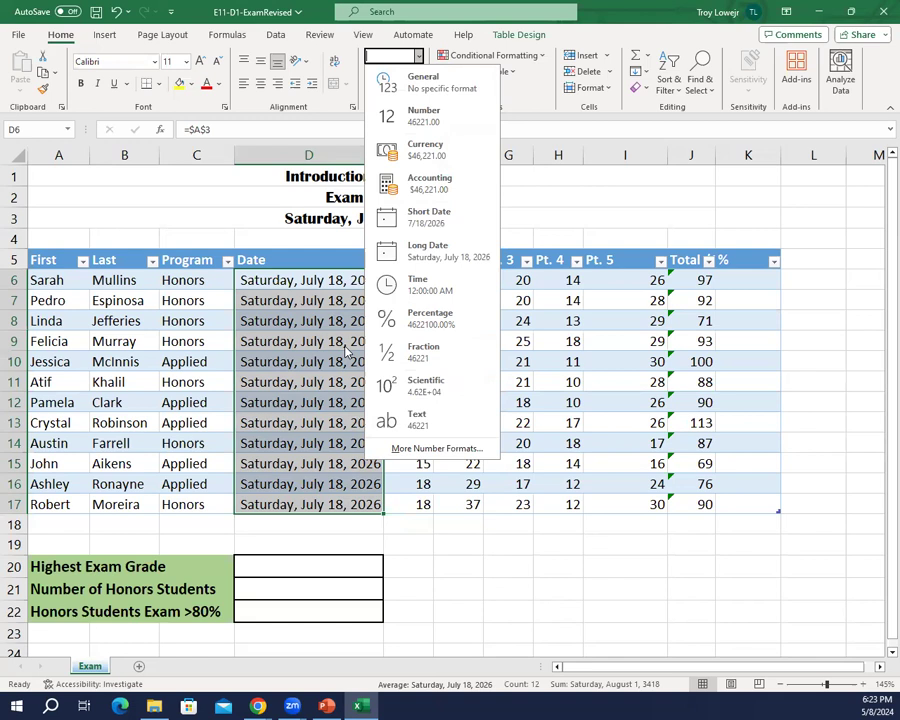
click(400, 226)
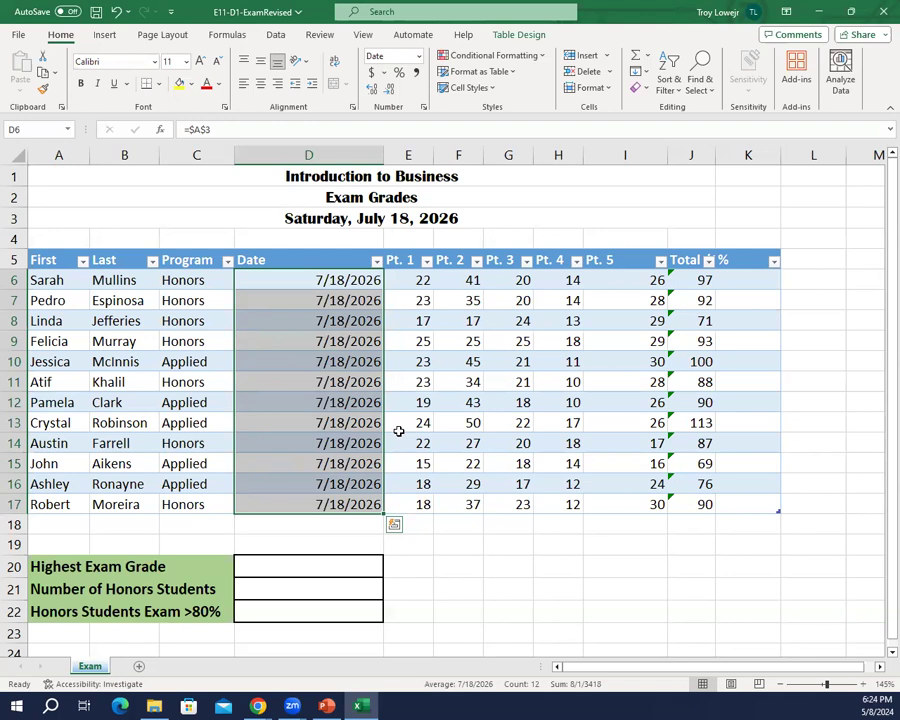
Step: Narrow the Pt. 5 column to roughly the width of the other Pt. columns
click(626, 155)
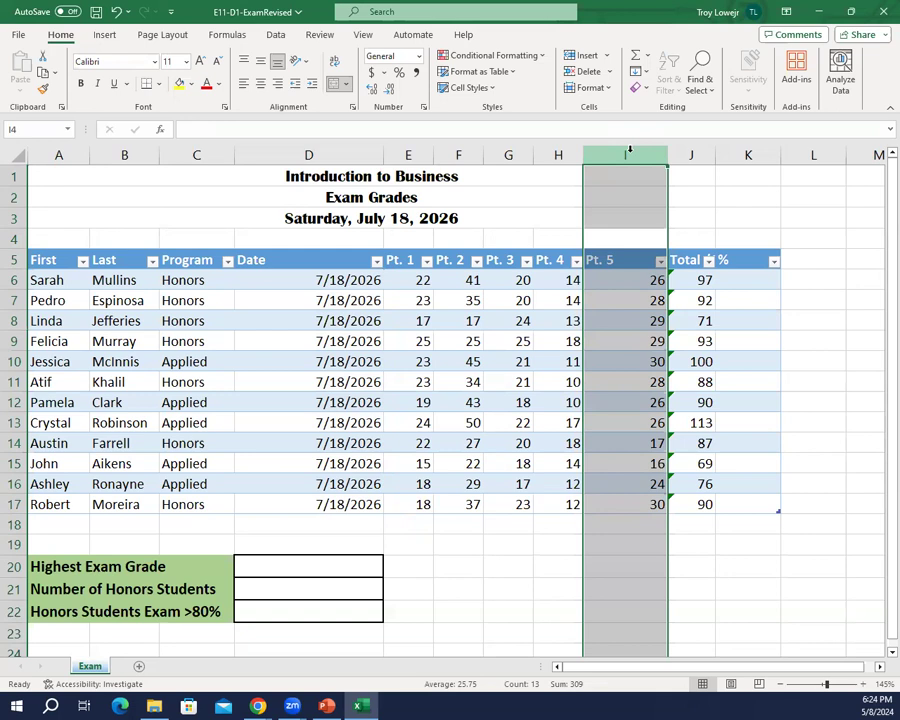
drag(673, 158, 631, 151)
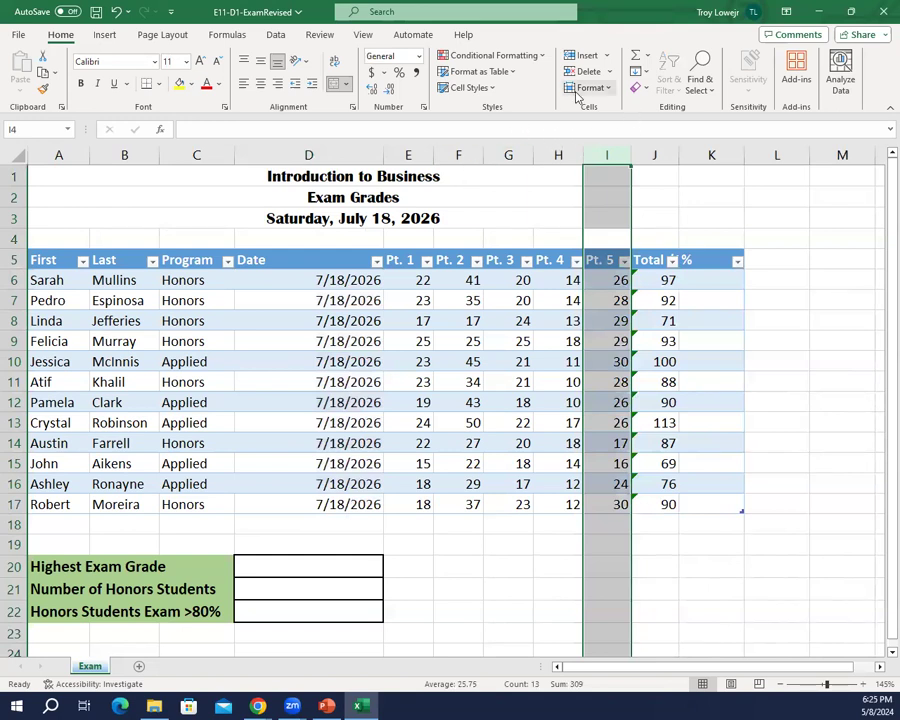
click(493, 88)
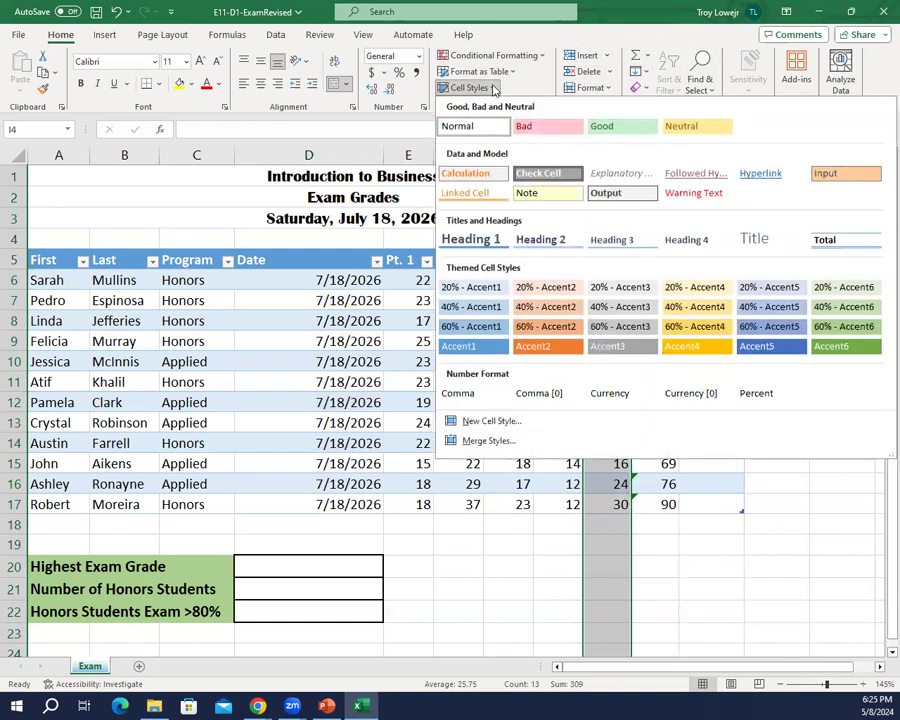
key(Escape)
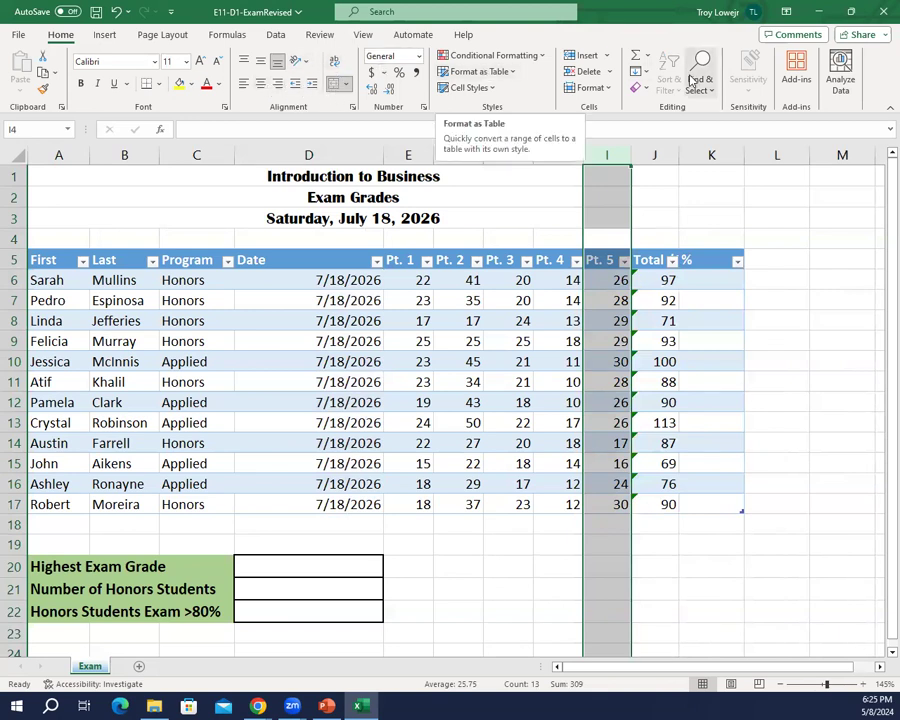
click(603, 88)
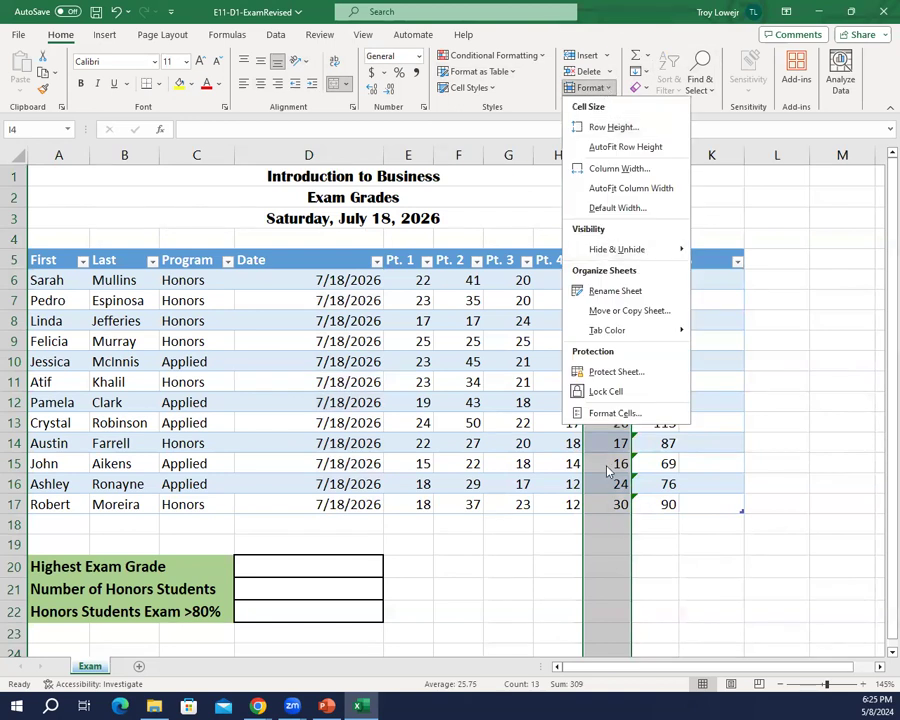
click(614, 414)
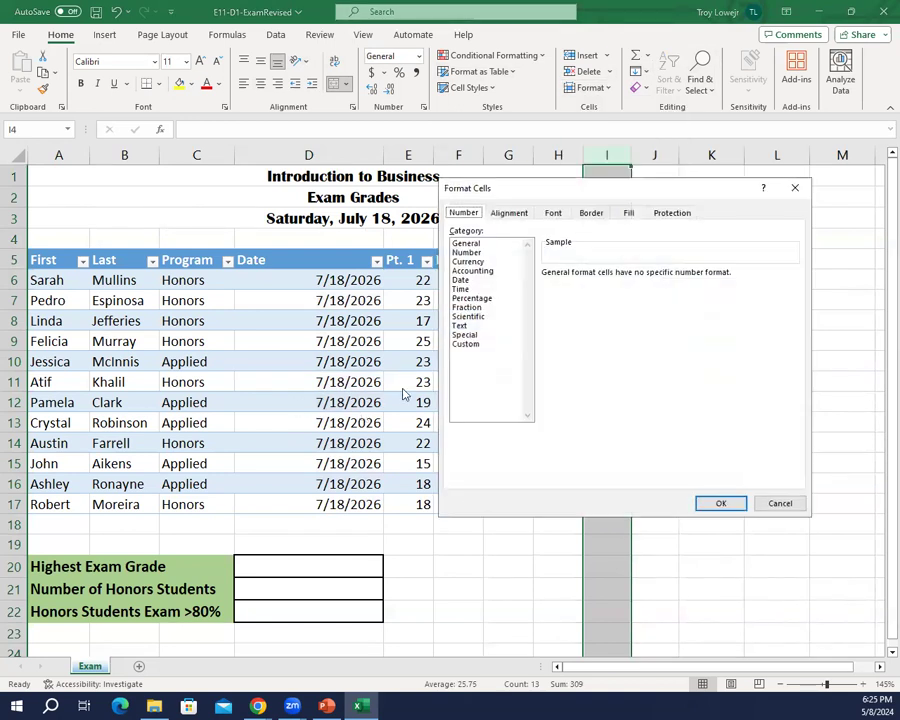
click(511, 214)
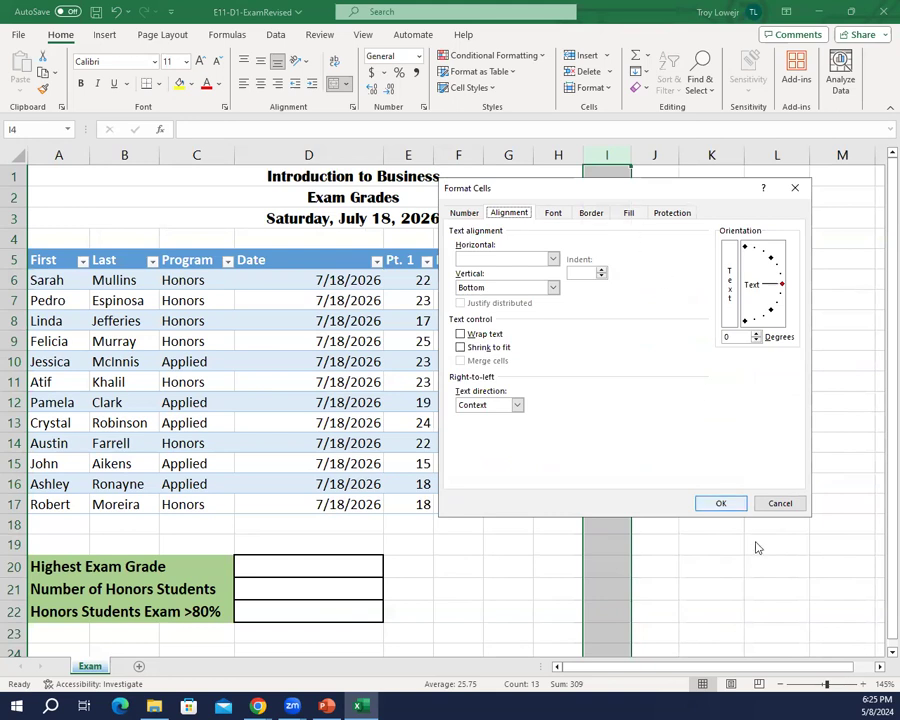
click(773, 508)
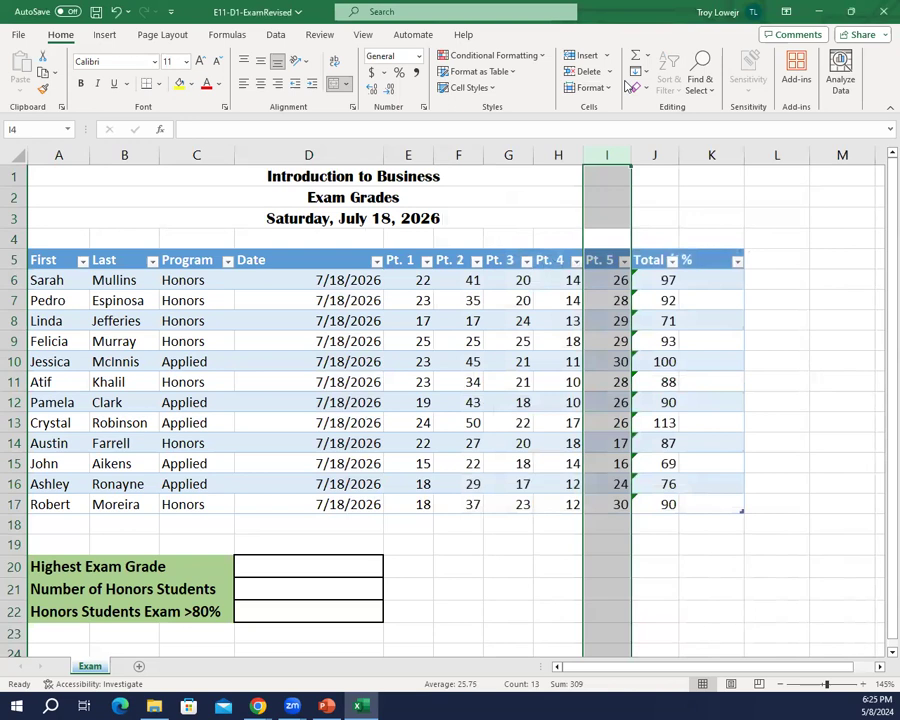
Step: Set the width of the Pt. 5 column to exactly 6
click(609, 88)
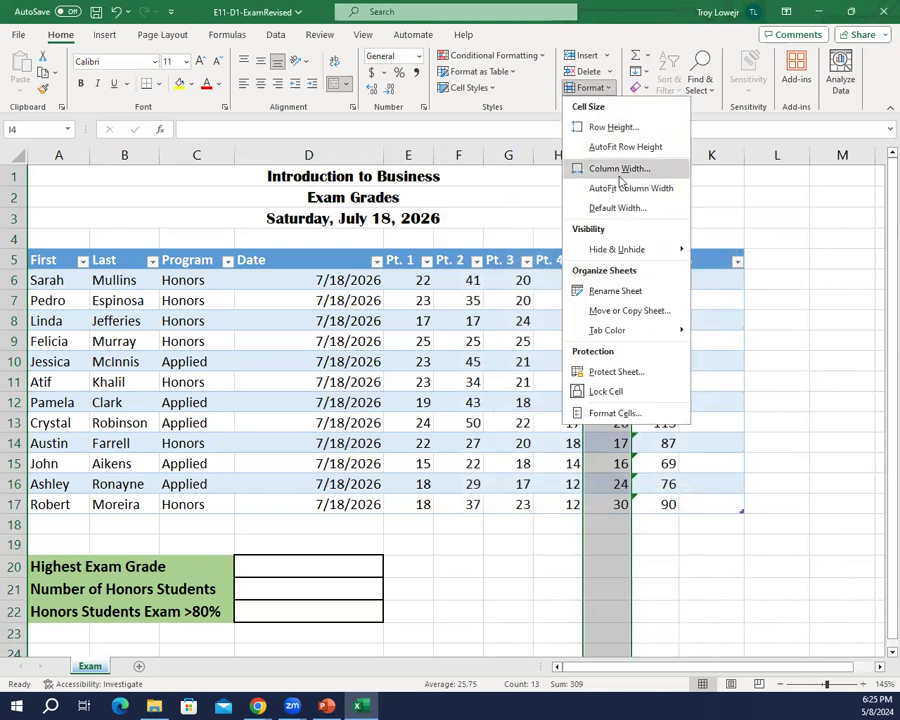
click(619, 169)
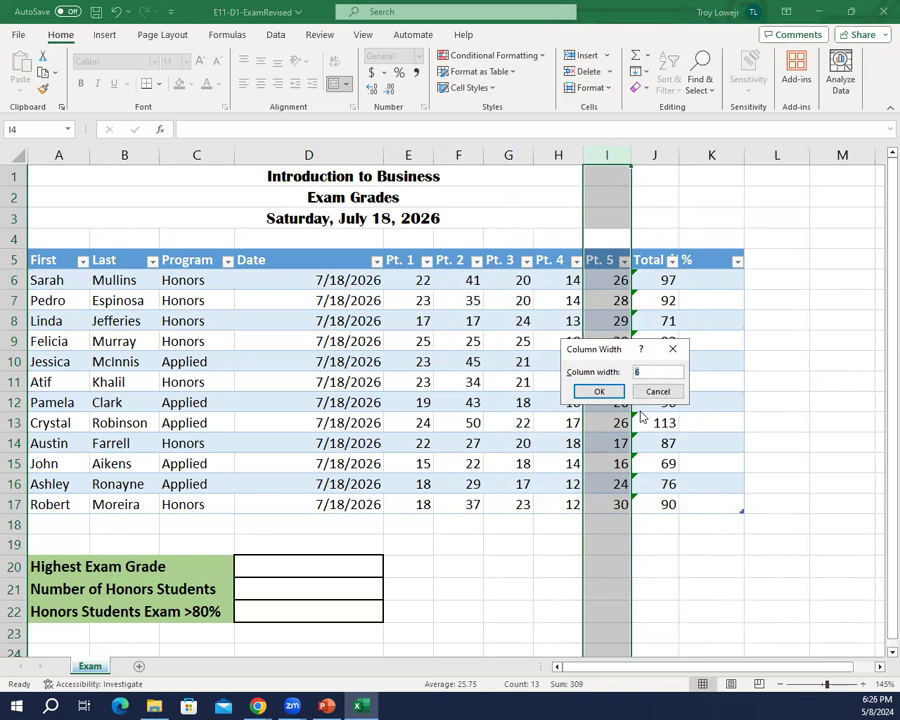
key(Return)
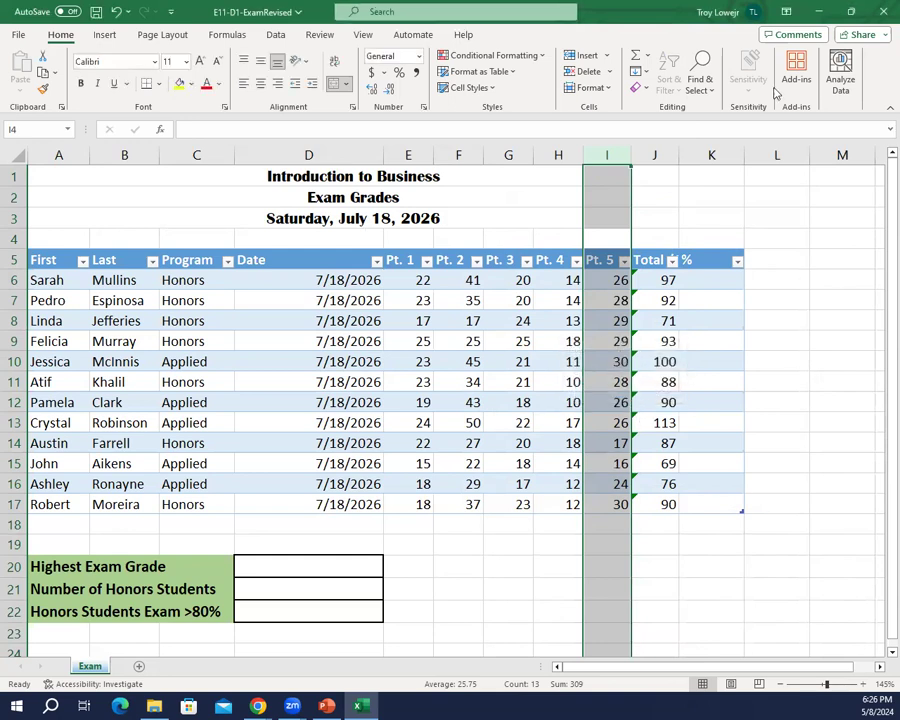
click(632, 151)
click(588, 88)
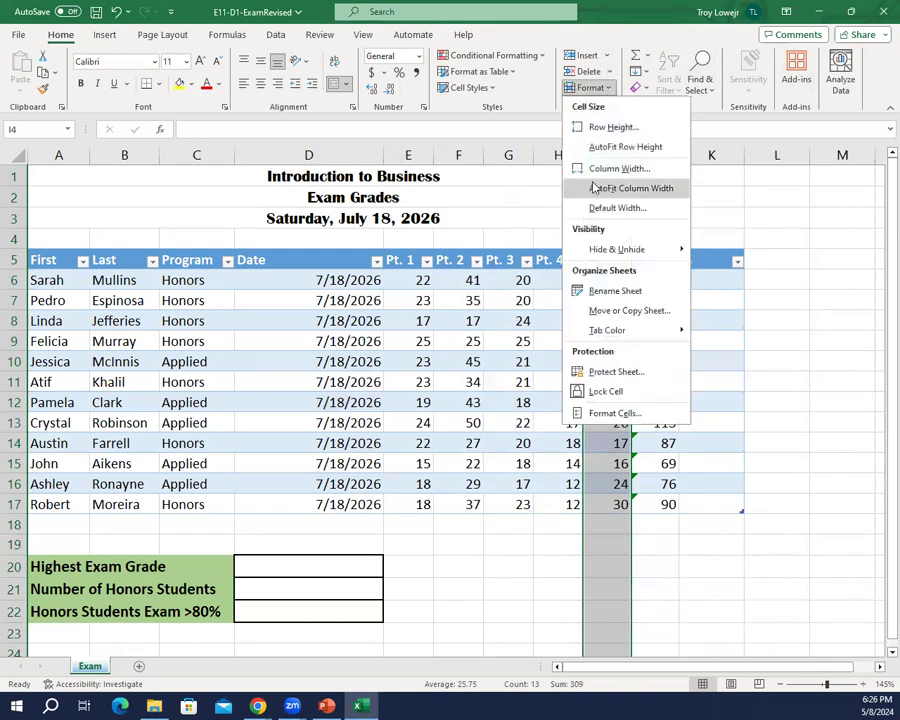
click(575, 169)
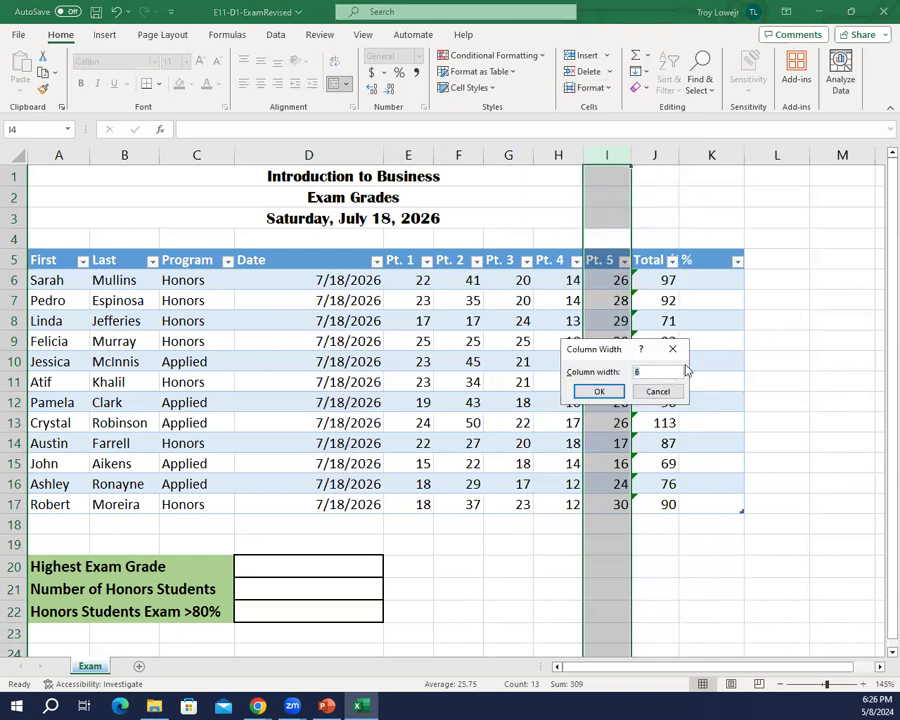
click(651, 370)
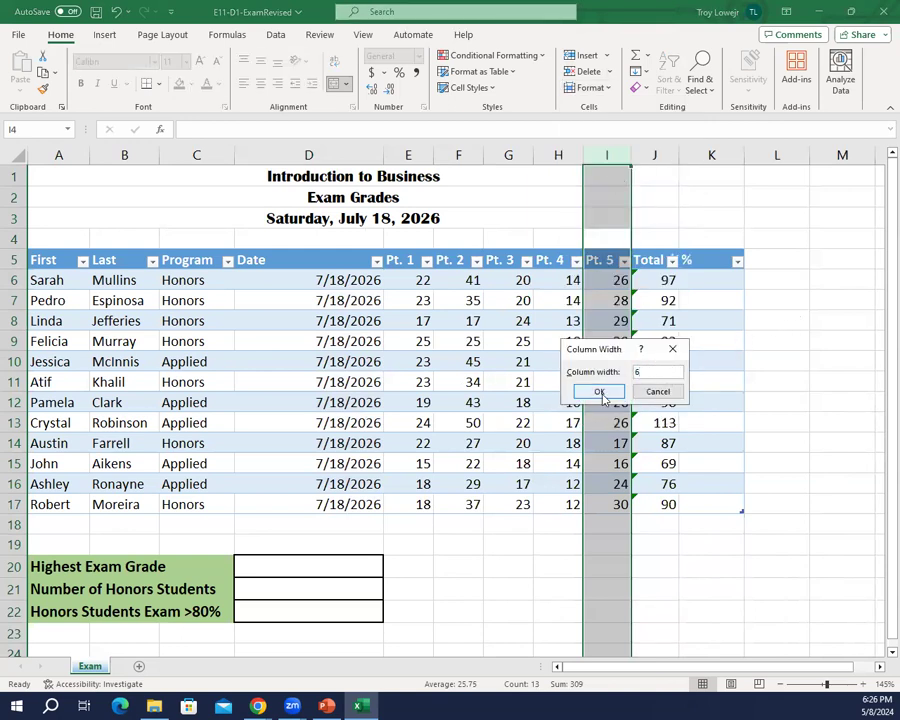
click(600, 392)
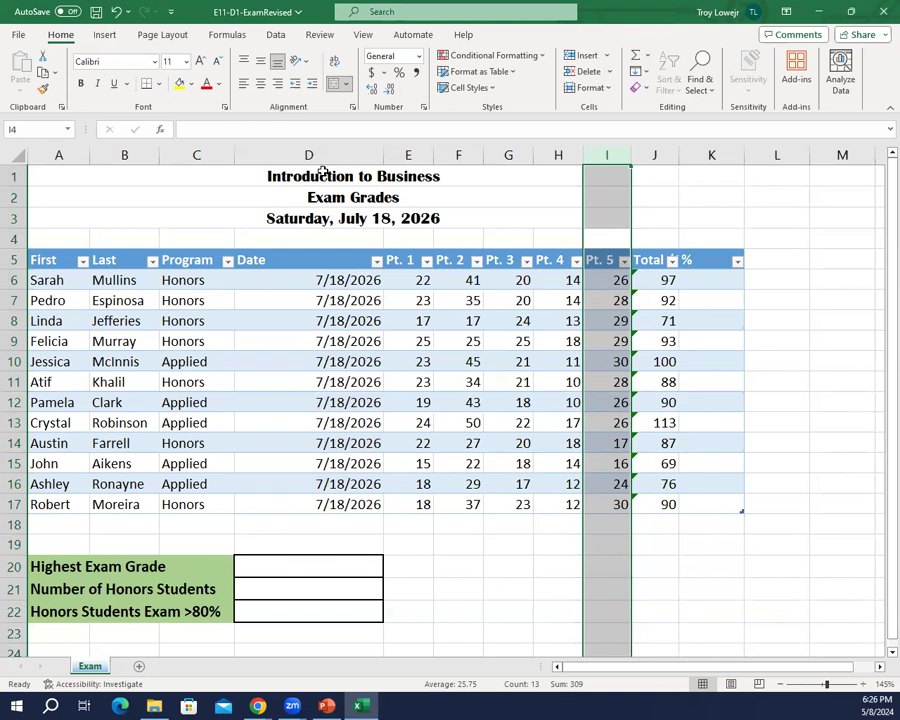
key(F2)
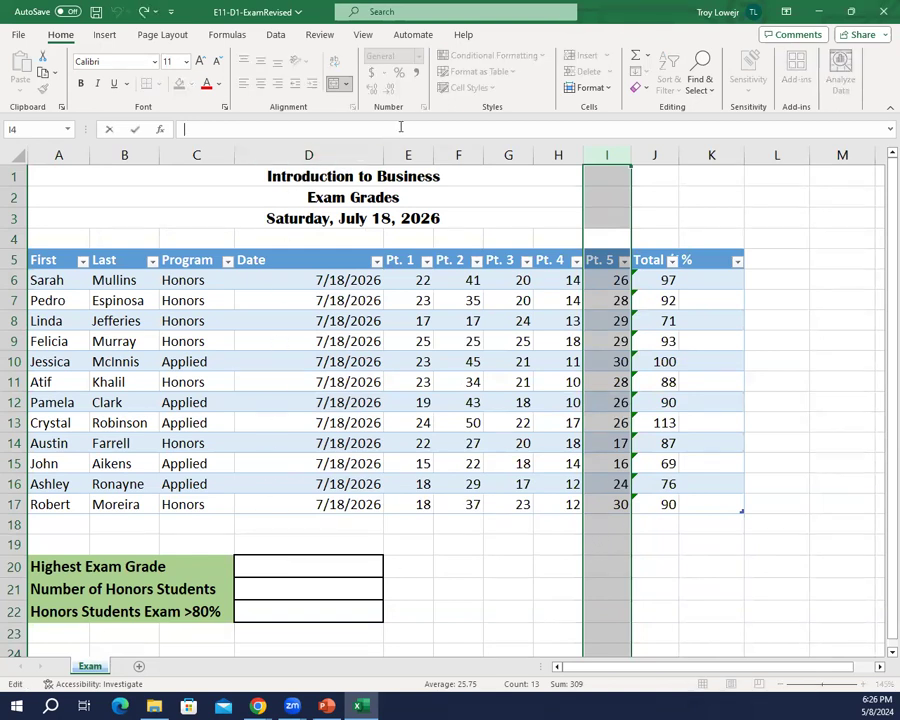
click(472, 189)
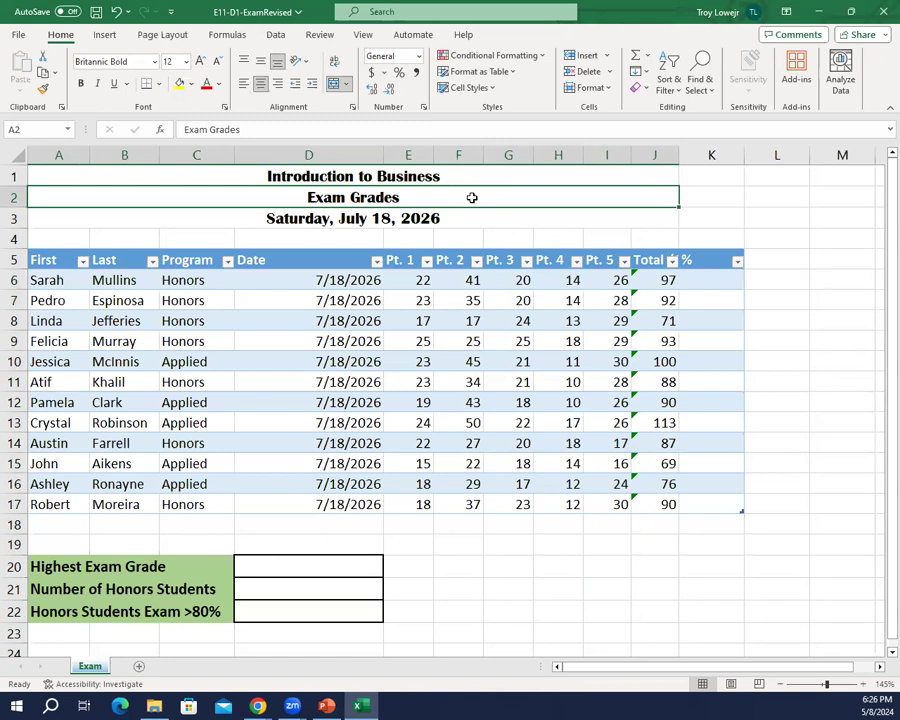
Step: AutoFit the width of the Date column to its short dates
click(372, 152)
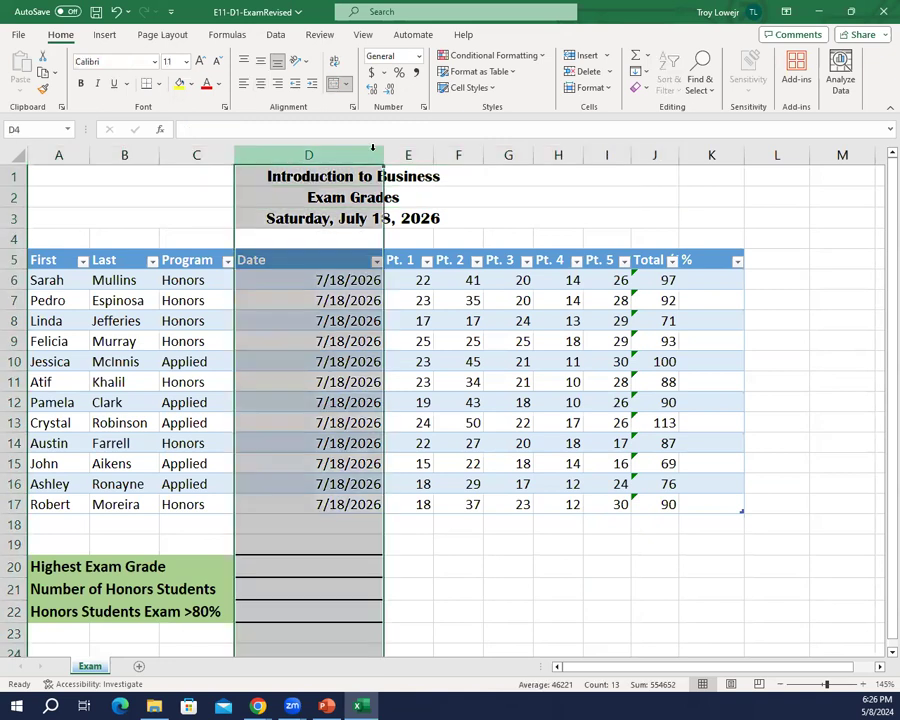
click(604, 91)
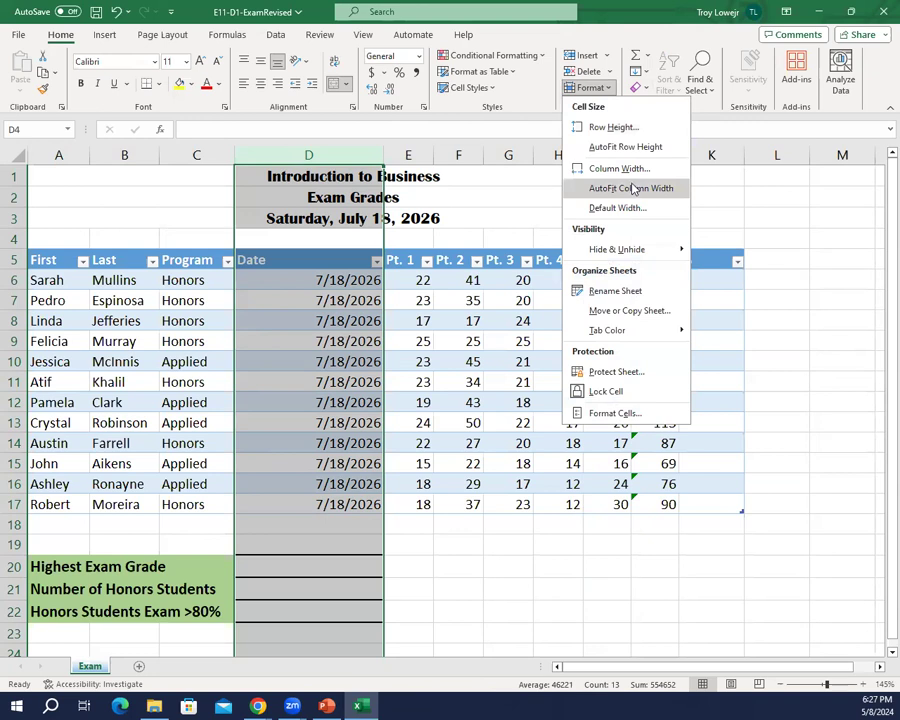
click(634, 189)
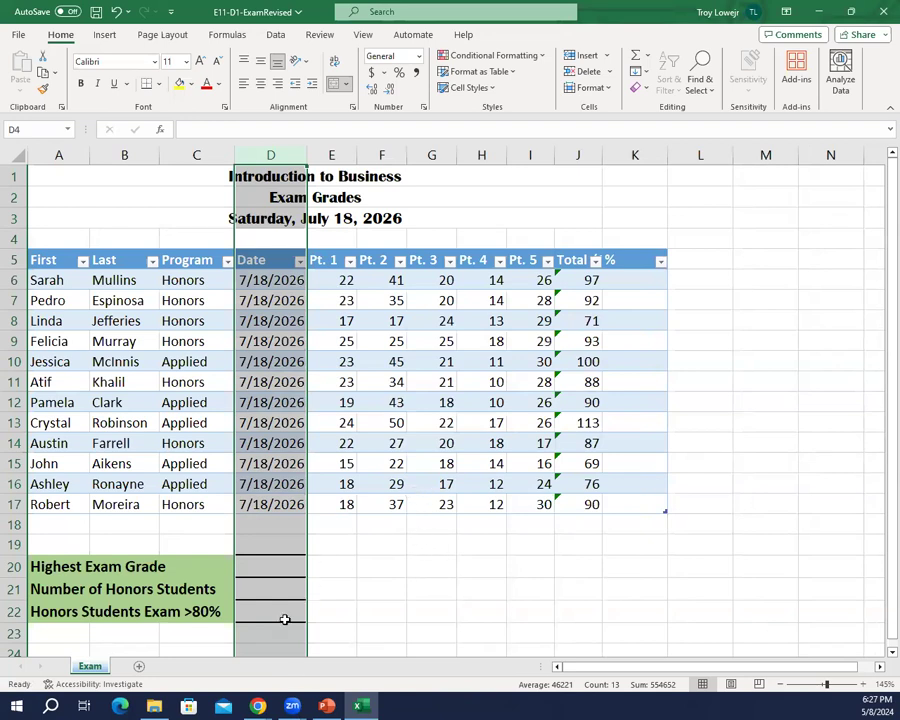
Step: Add a new row at the end of the table and enter the student's first name, last name and the program Honors
click(49, 505)
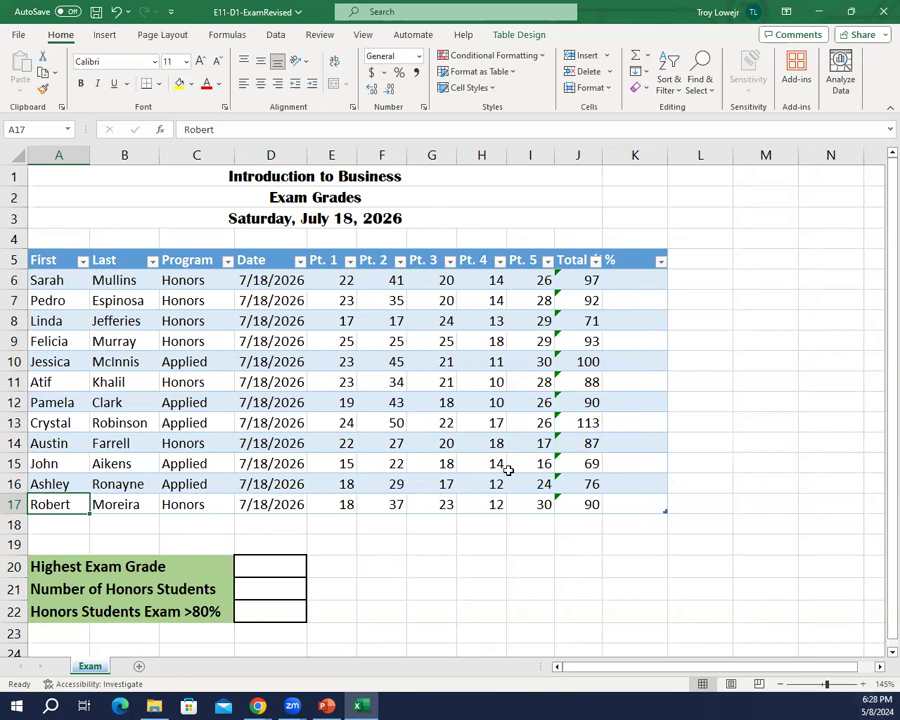
click(635, 497)
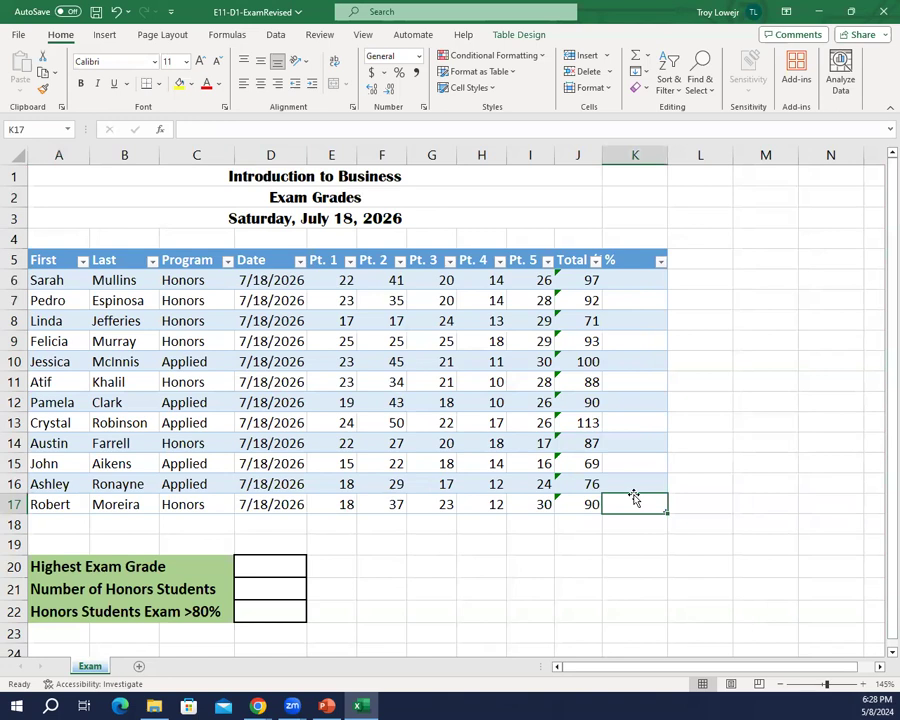
key(Tab)
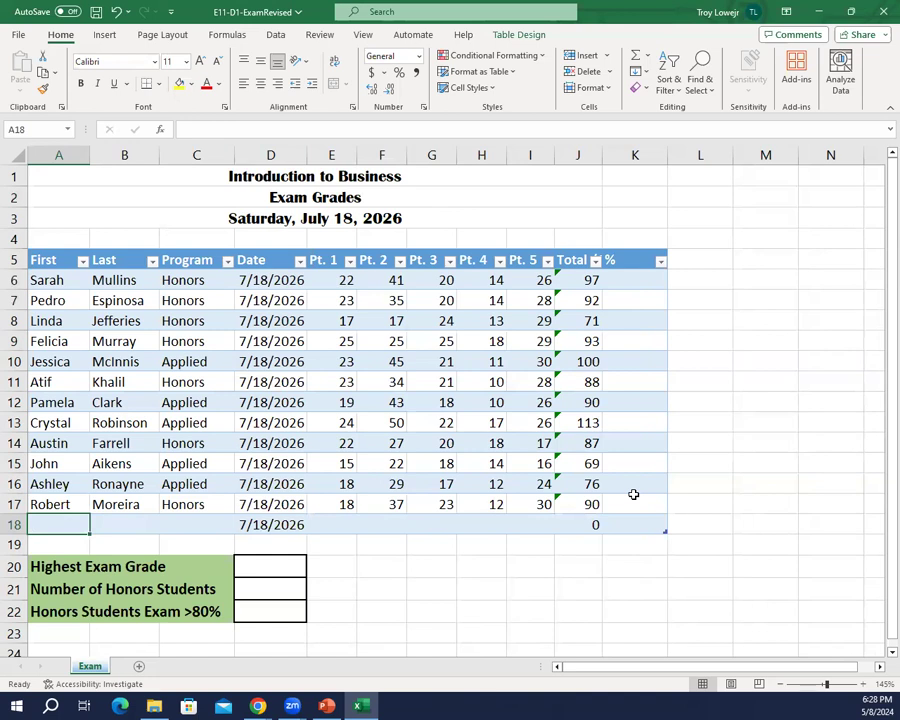
text(Justin)
key(Tab)
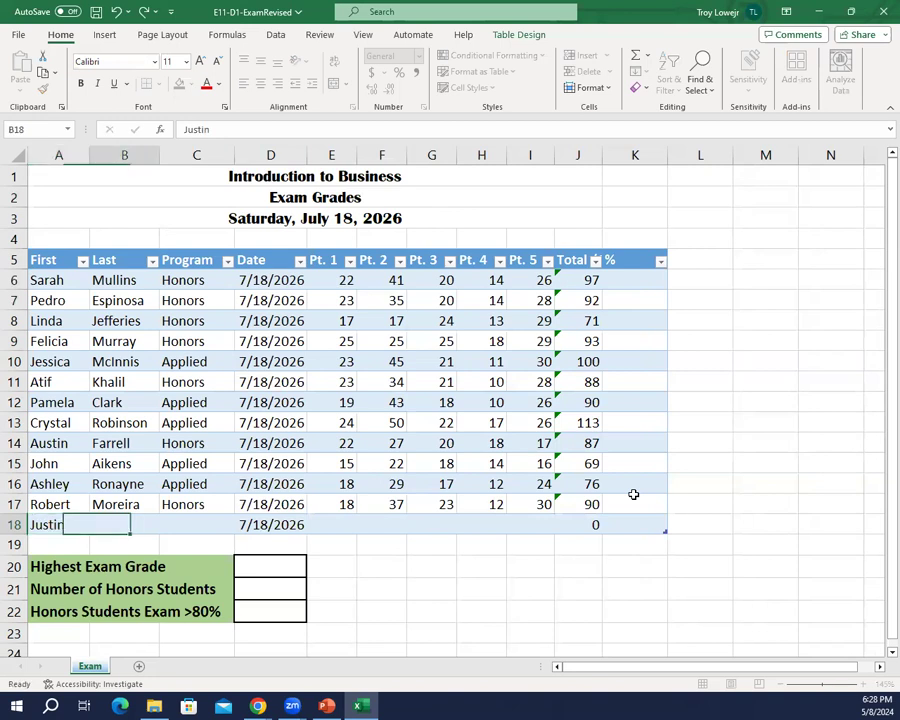
text(Patrick)
key(Tab)
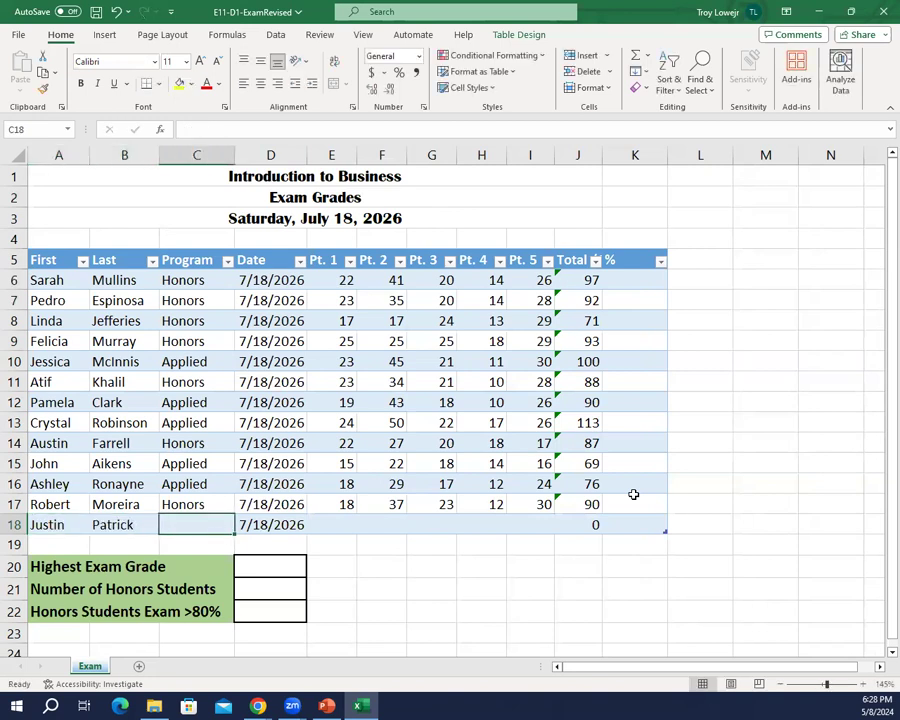
text(Honors)
key(Tab)
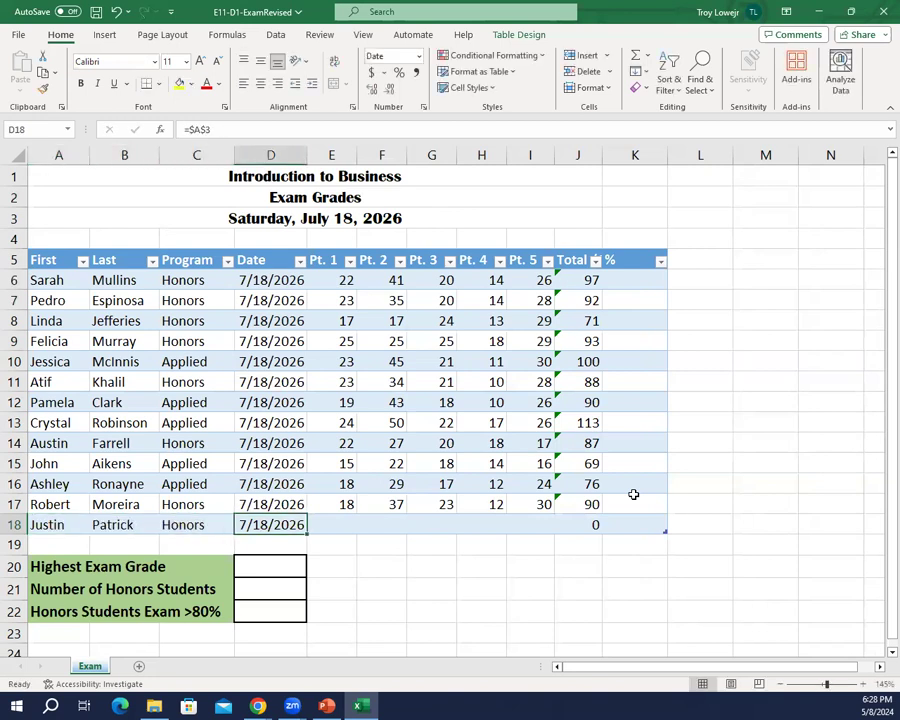
Step: Enter the scores 20, 38, 19, 12 and 28 for Pt. 1 through Pt. 5 in row 18
key(Tab)
text(20)
key(Tab)
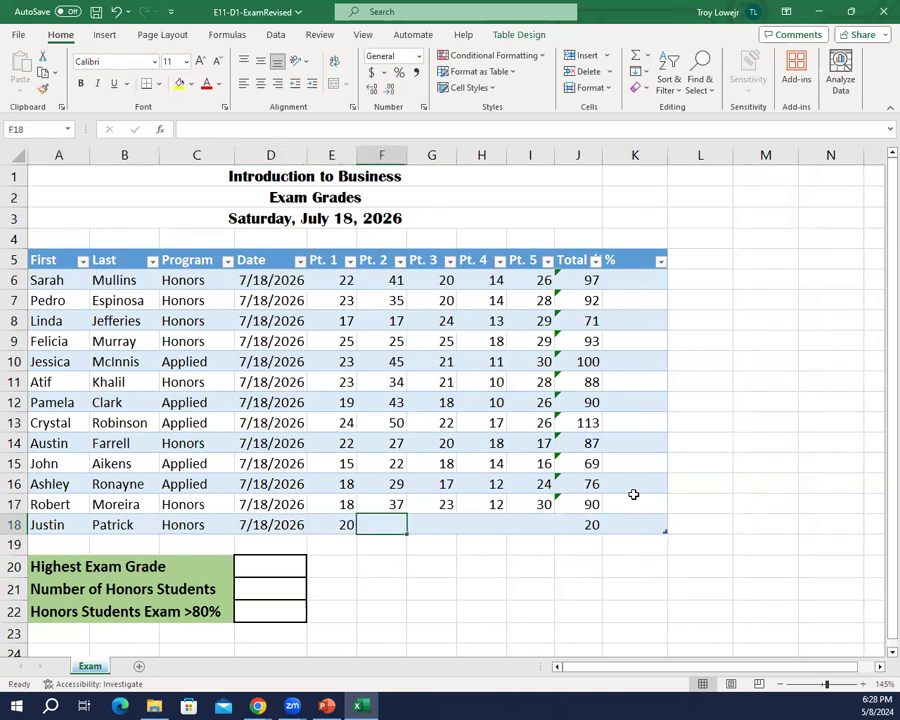
text(38)
key(Tab)
text(1912)
key(BackSpace)
key(BackSpace)
key(Tab)
text(12)
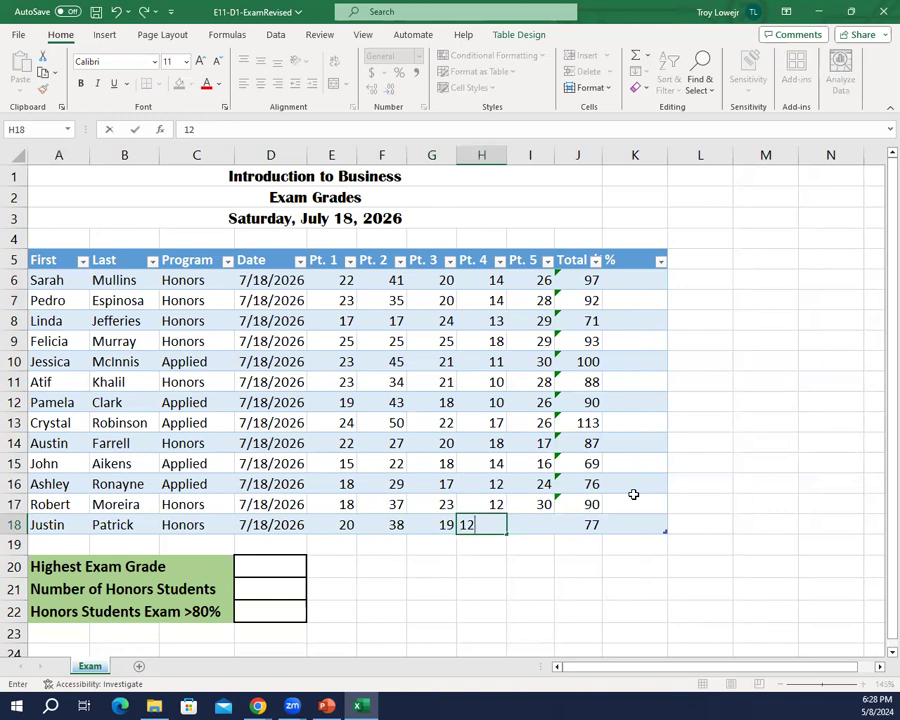
key(Tab)
text(8)
key(Tab)
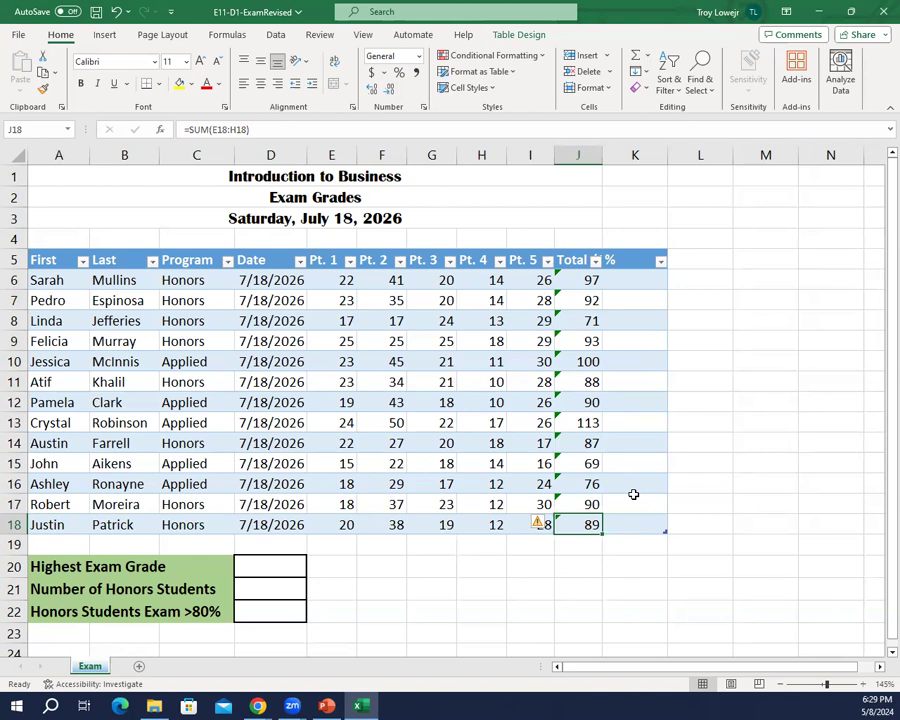
Step: Sort the table by Total /150 from smallest to largest, and by Program from A to Z
click(481, 463)
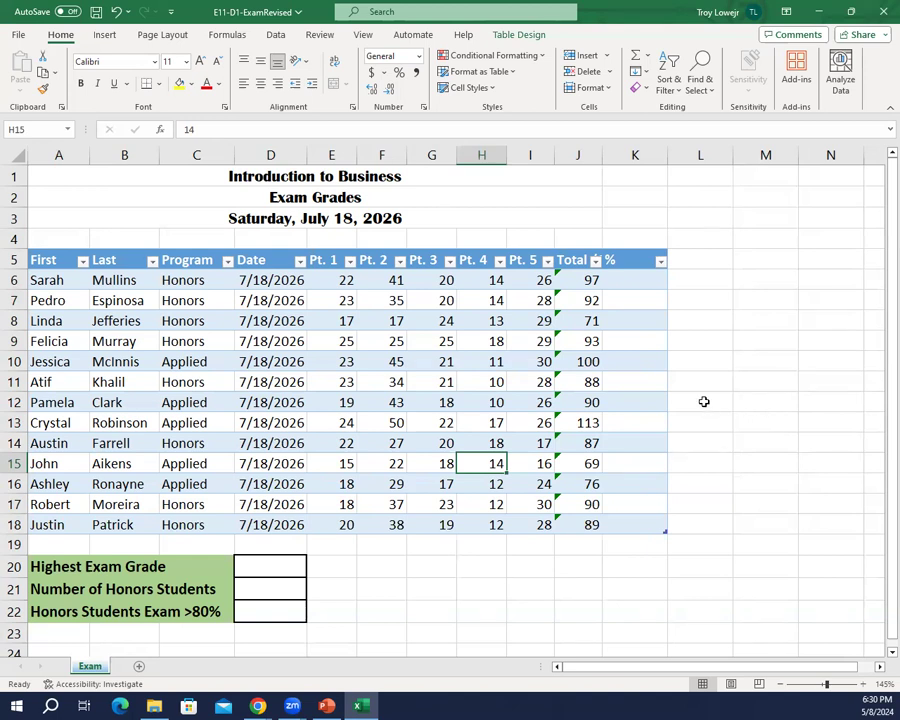
click(596, 262)
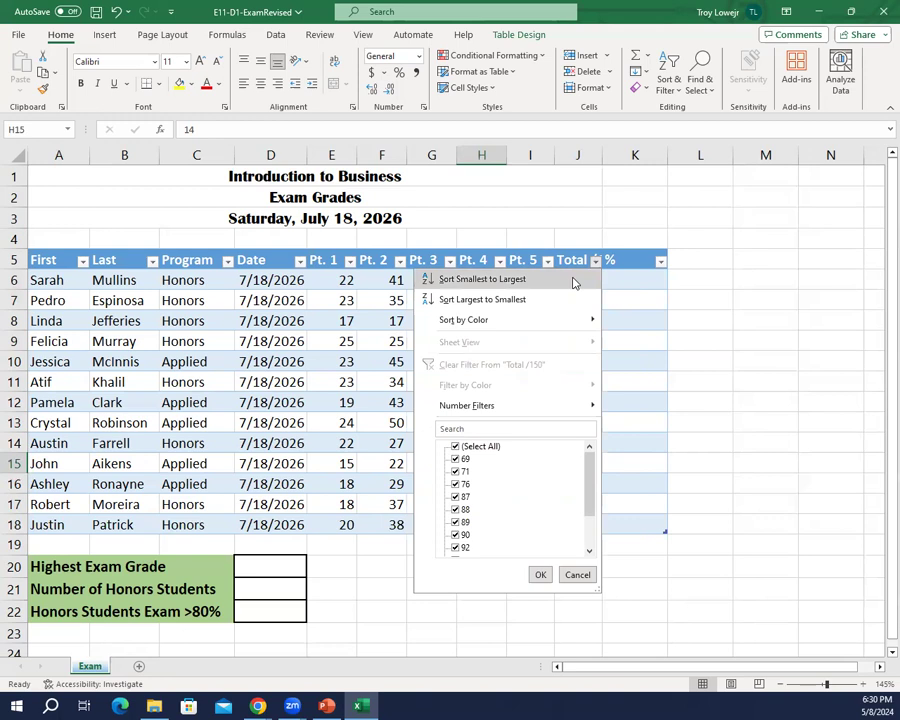
click(574, 281)
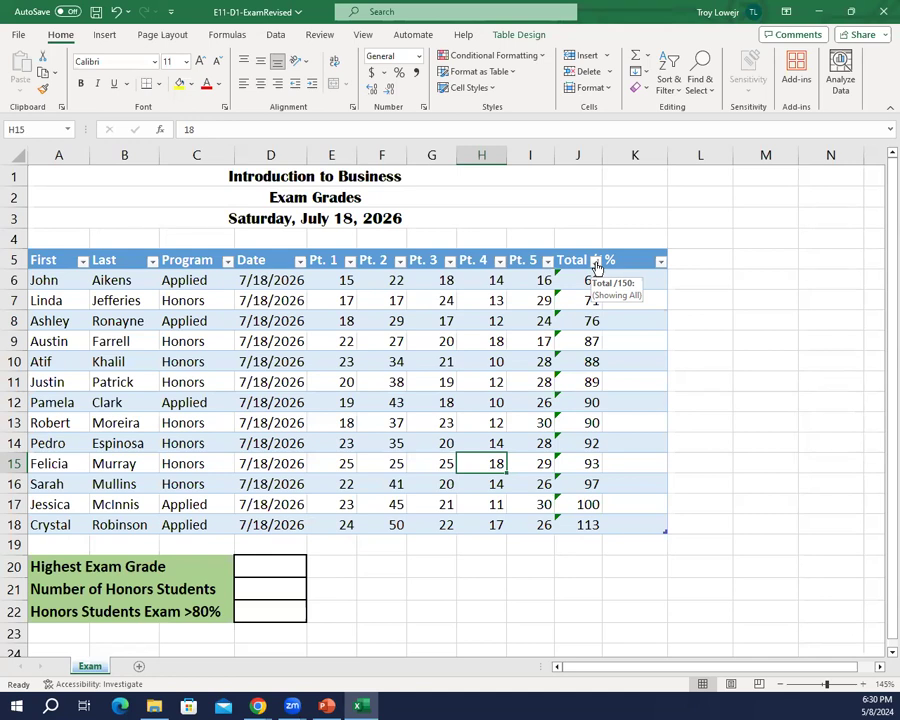
click(227, 262)
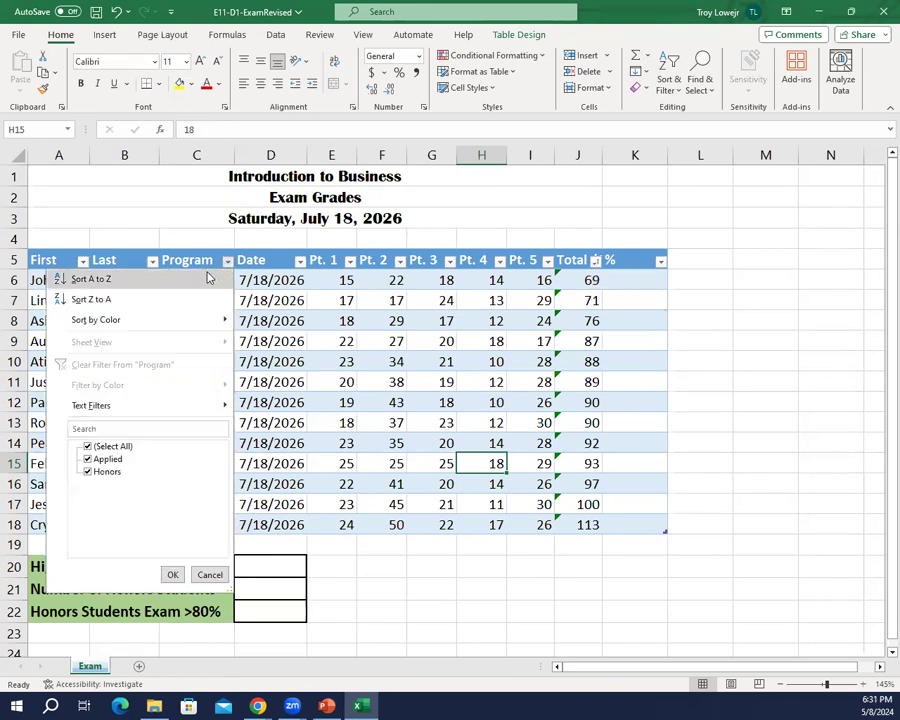
click(206, 276)
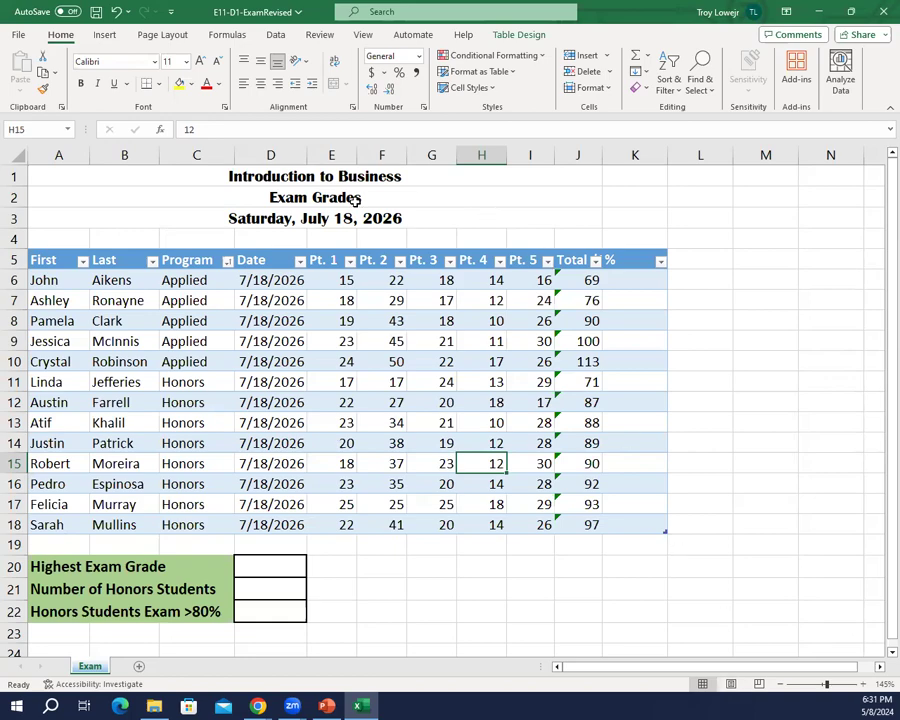
Step: Save the workbook and switch to the next slide in the PowerPoint presentation
click(19, 34)
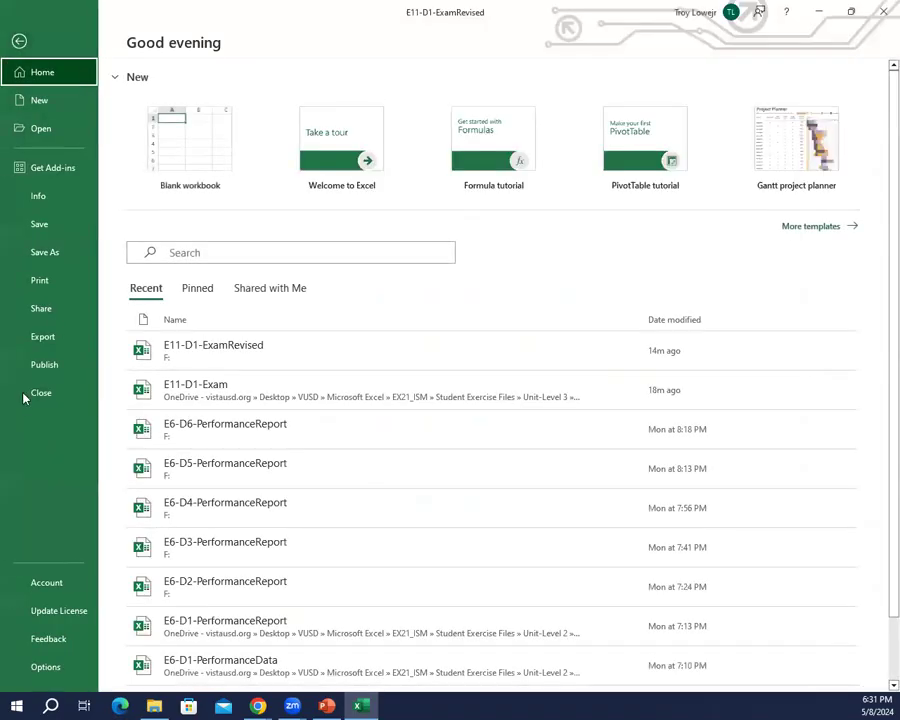
click(37, 224)
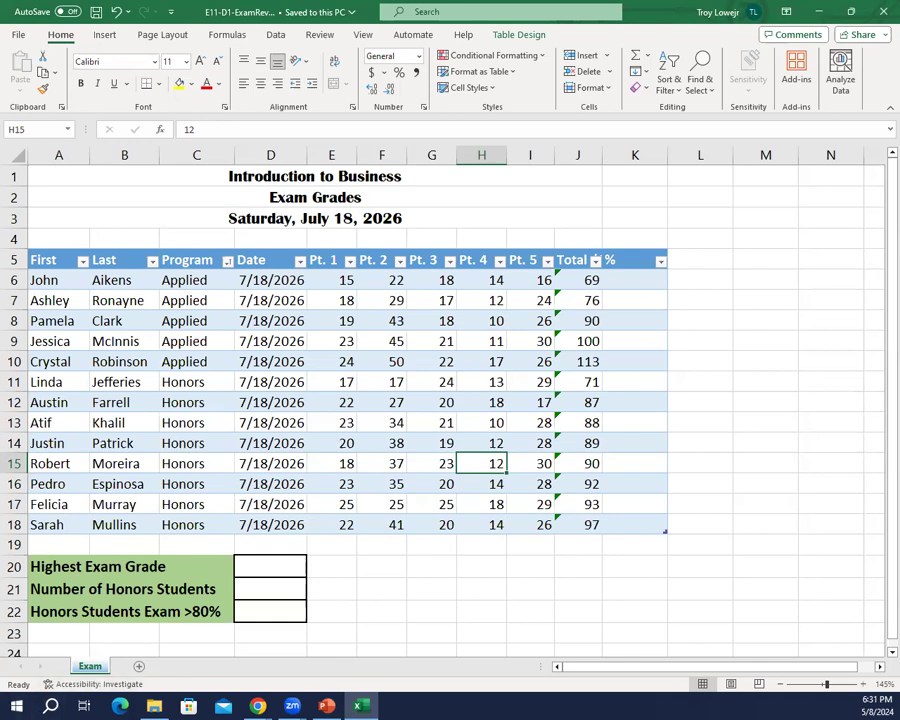
key(alt+Tab)
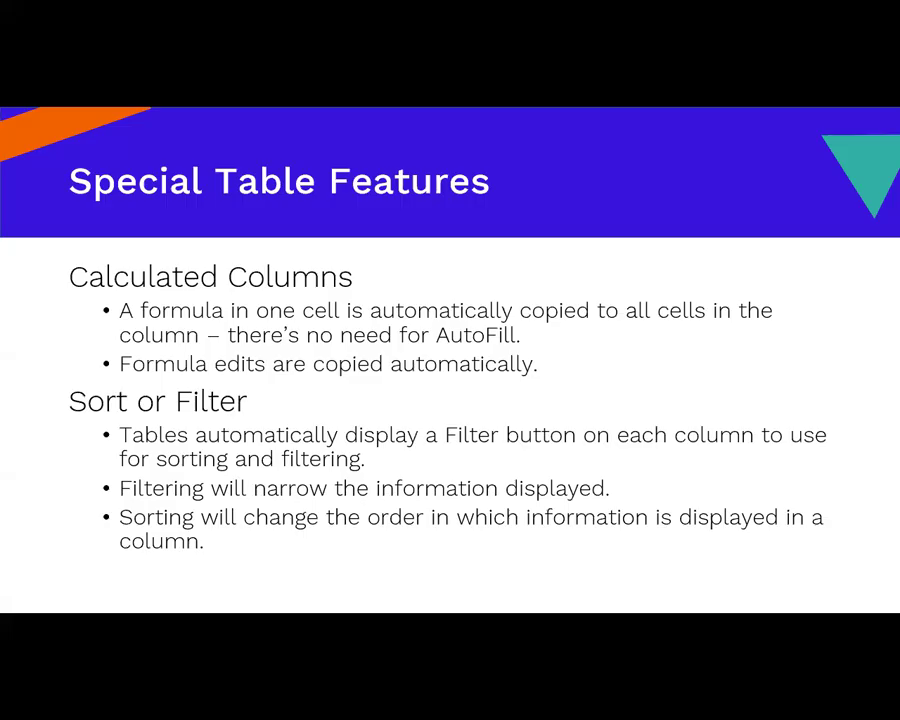
key(Right)
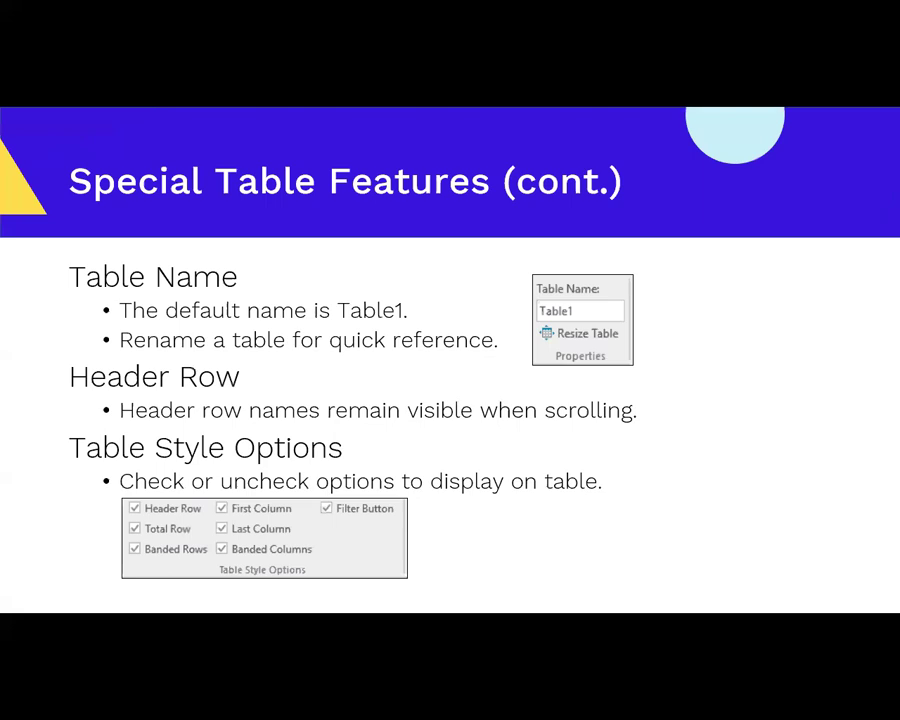
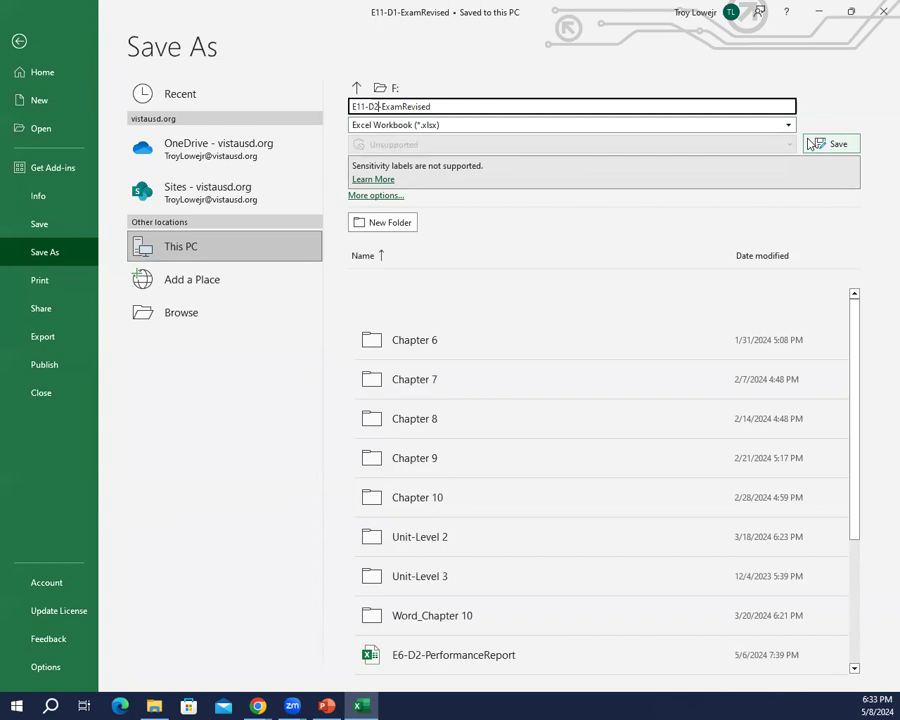
Step: Save a copy of the workbook as E11-D2-ExamRevised on the F: drive in Excel Workbook format
click(810, 144)
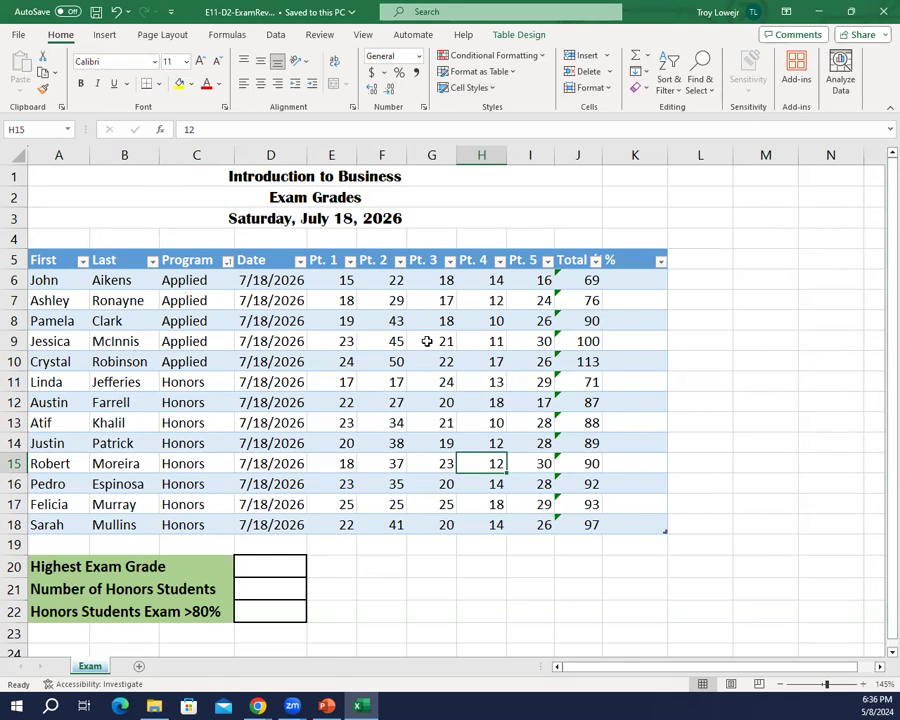
Step: Rename the exam grades table as Exams
click(172, 341)
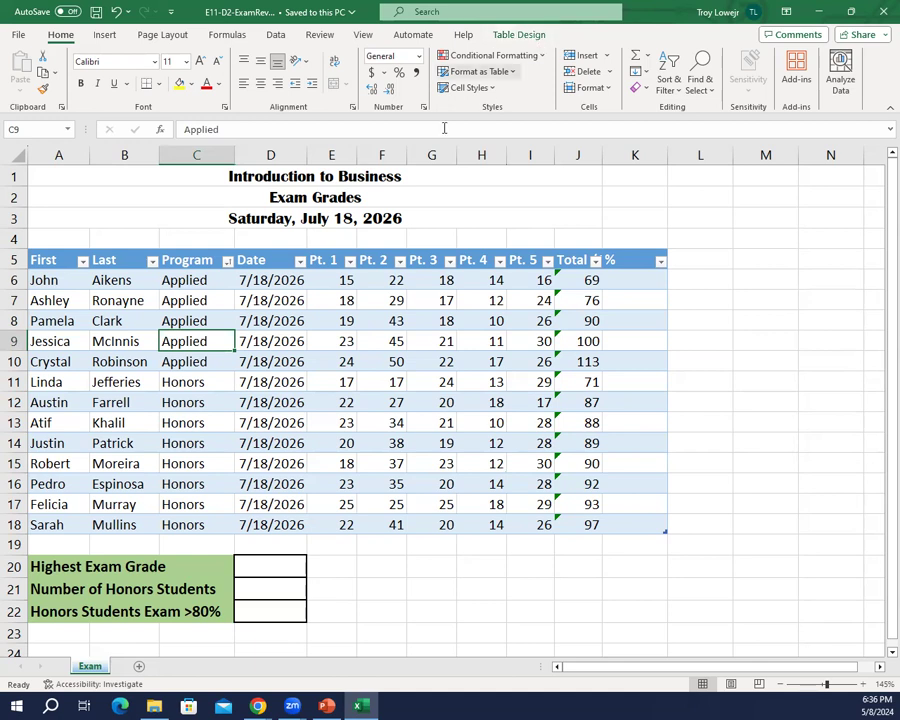
click(72, 252)
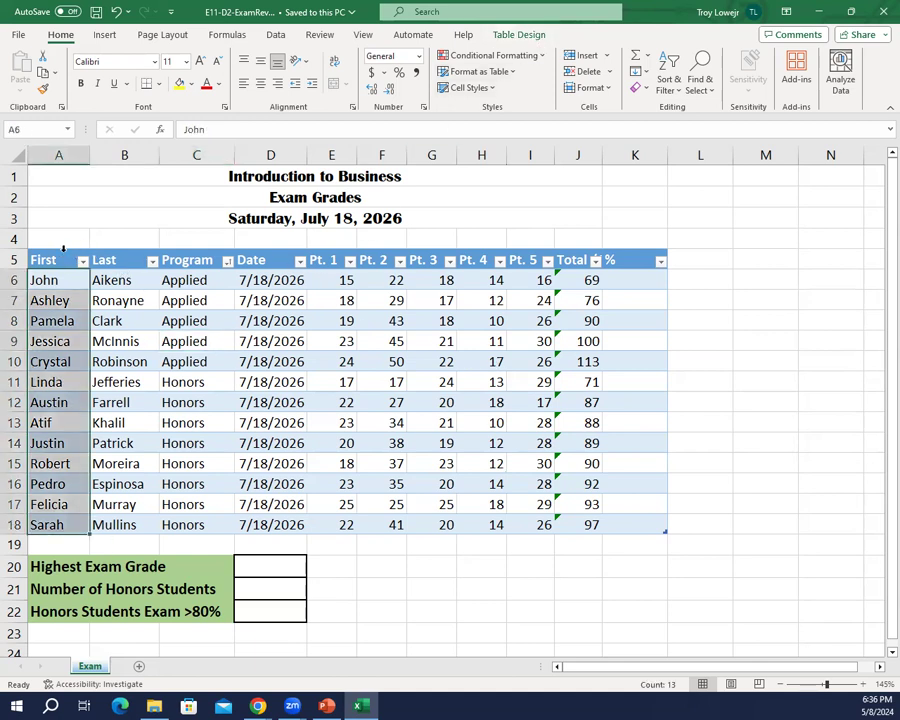
click(272, 360)
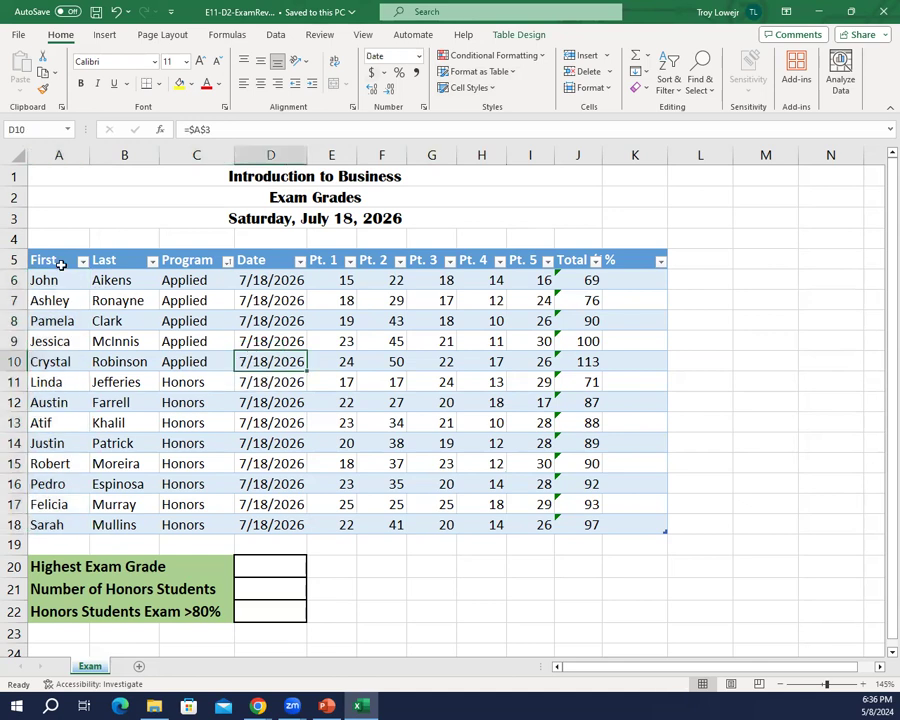
click(60, 262)
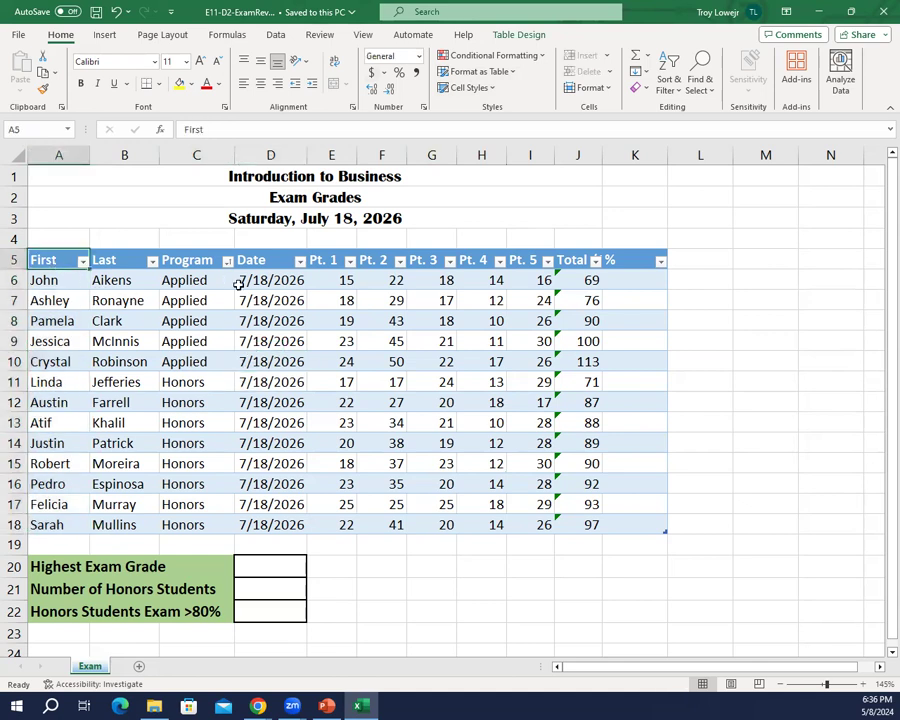
click(518, 34)
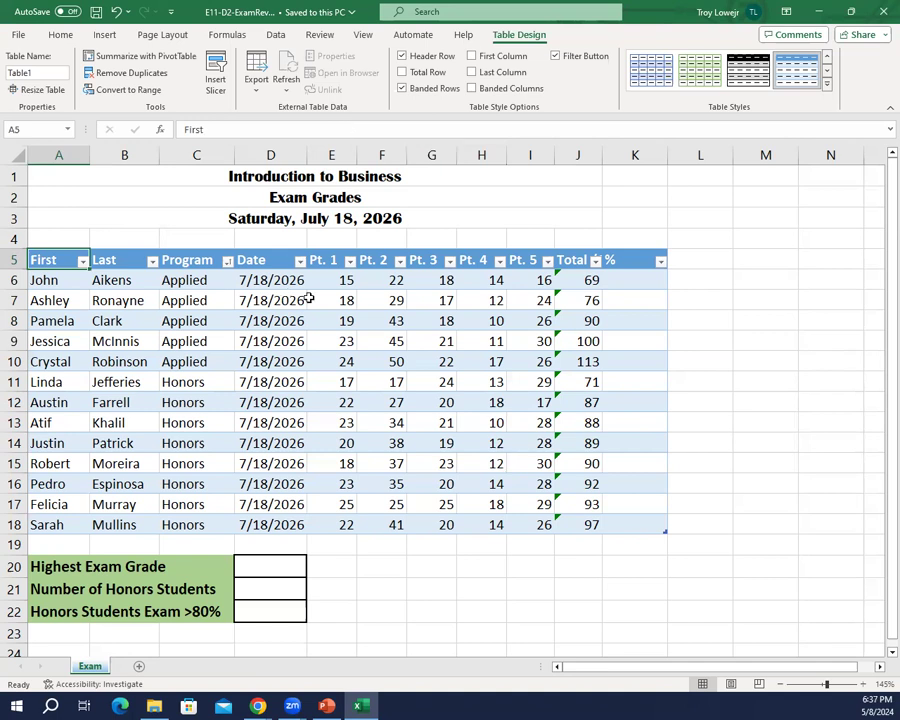
click(38, 72)
double_click(39, 72)
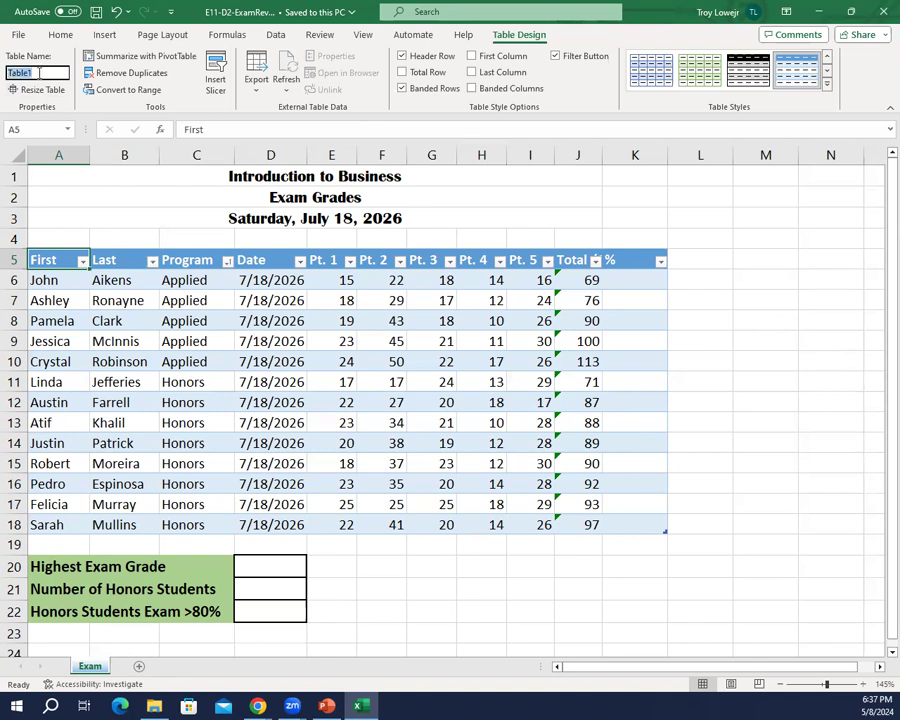
text(Exams)
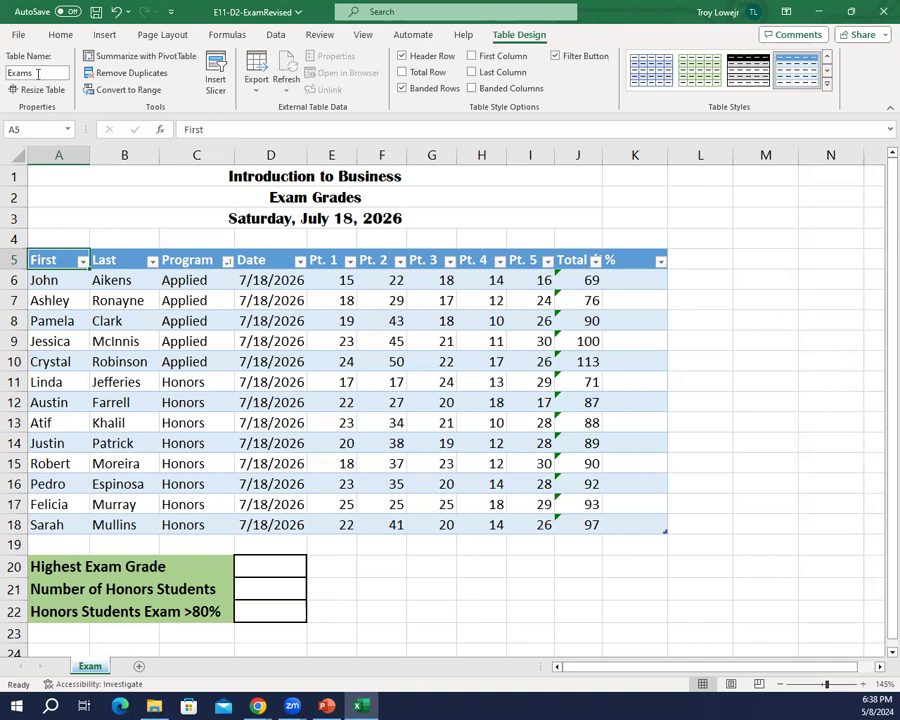
key(Return)
Step: Make all entries in the First and Last columns of the table bold
scroll(57, 296, down, 2)
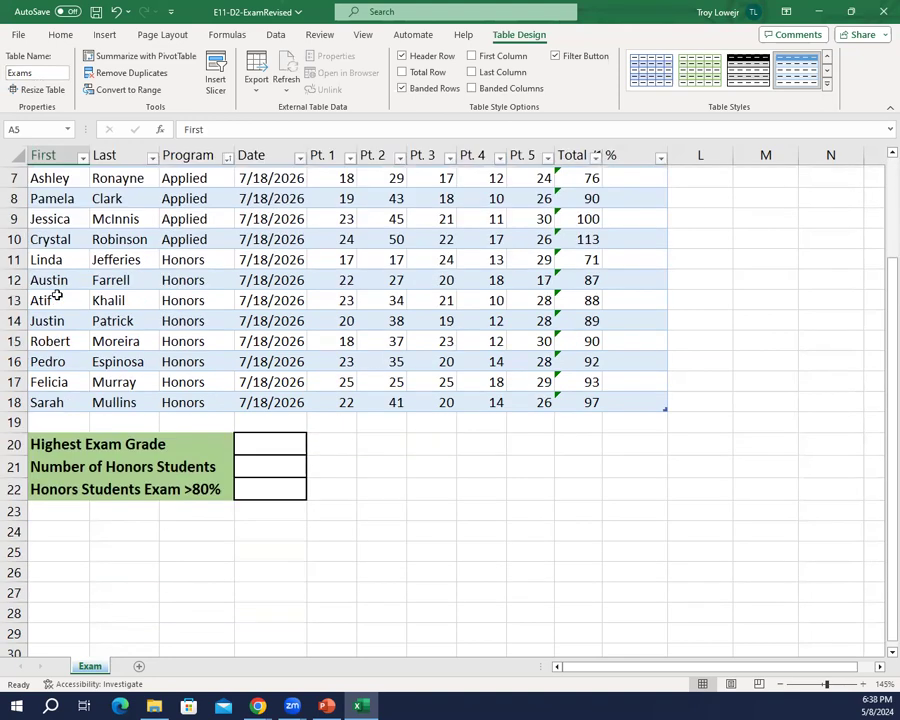
scroll(57, 296, up, 1)
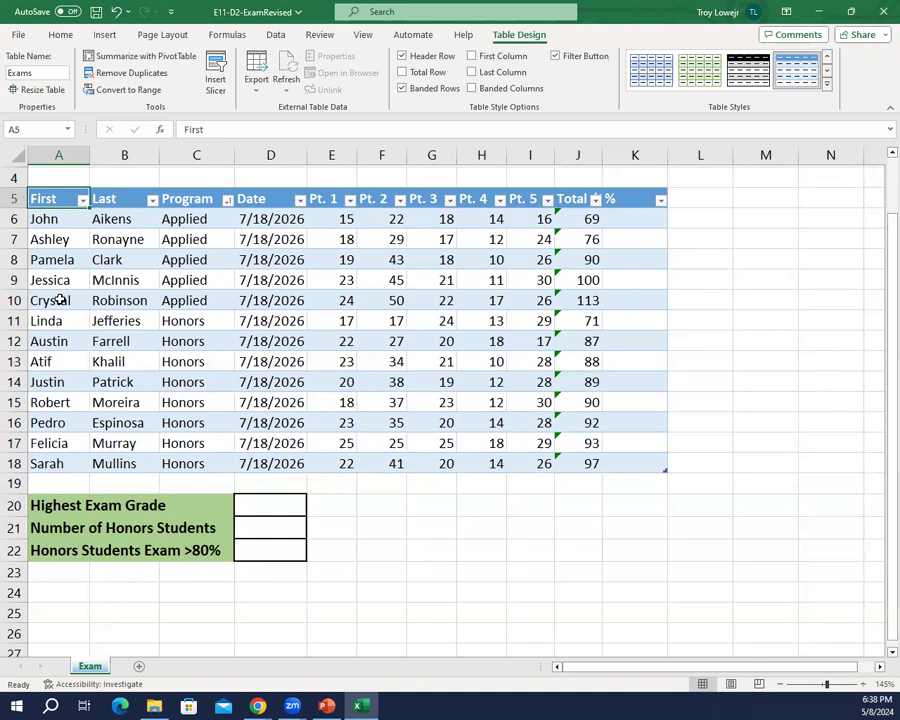
scroll(60, 300, down, 1)
scroll(60, 300, up, 1)
scroll(880, 655, down, 1)
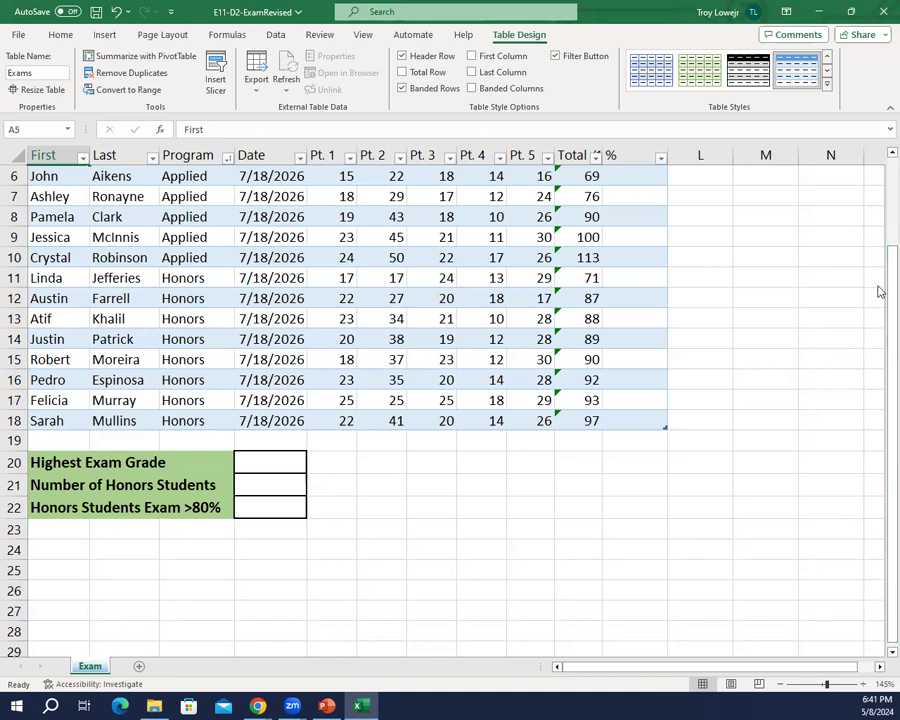
click(60, 148)
drag(60, 152, 148, 150)
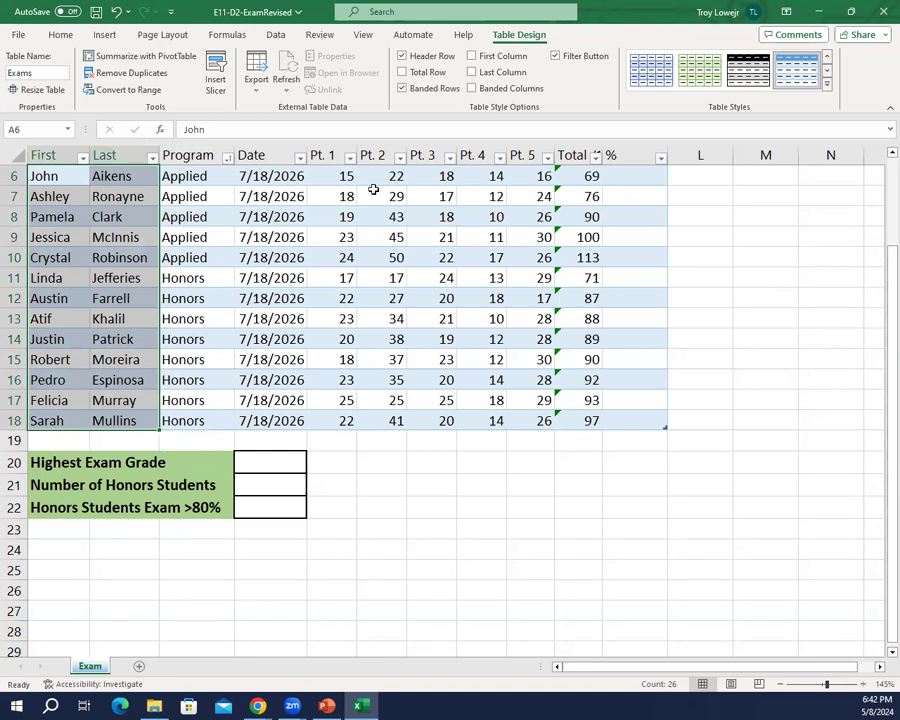
click(442, 358)
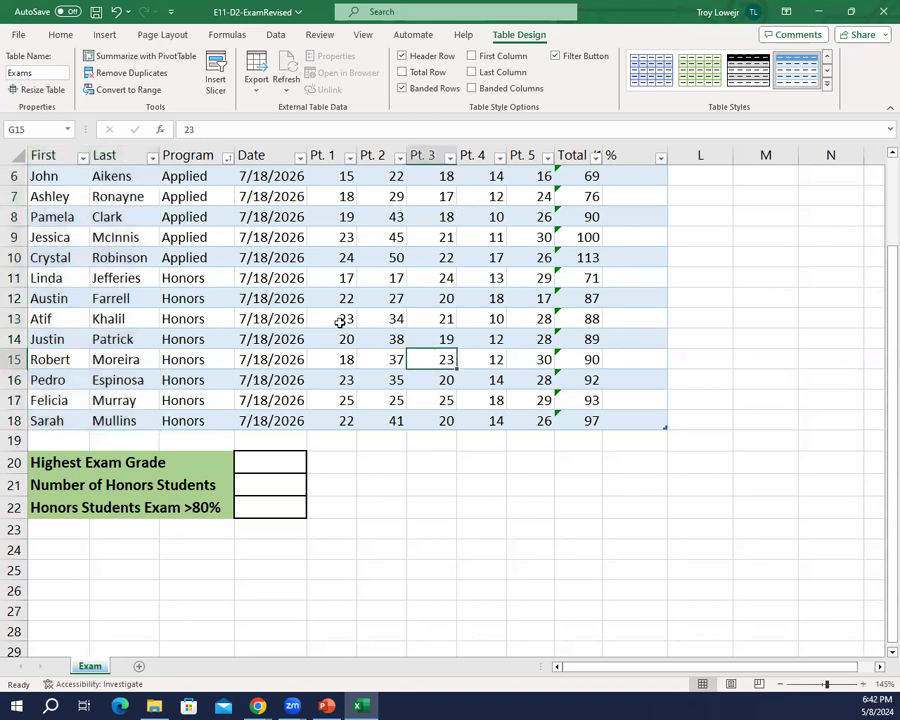
click(48, 156)
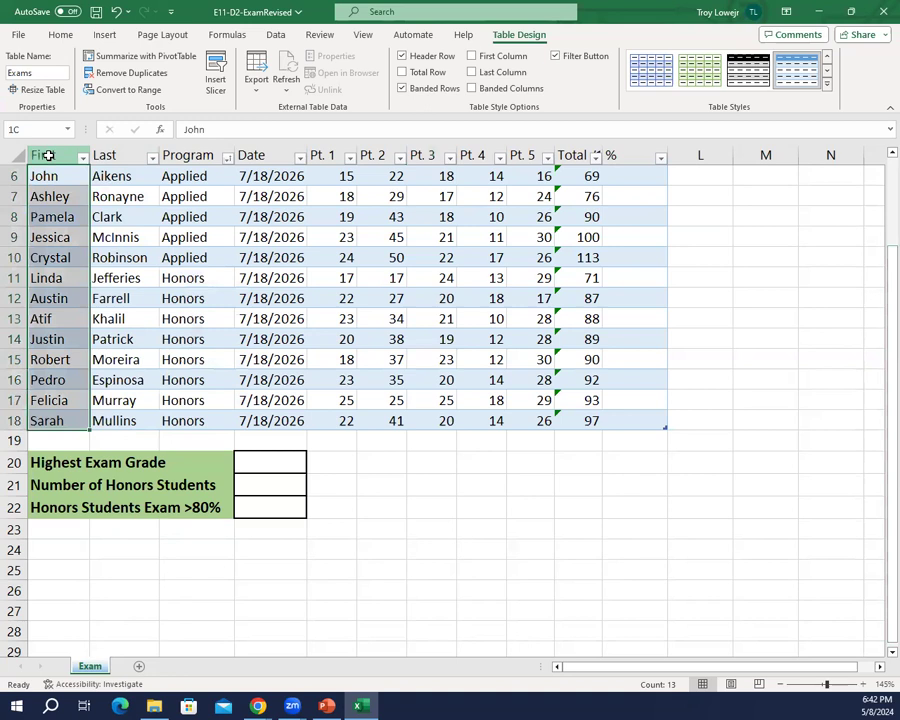
drag(48, 156, 92, 156)
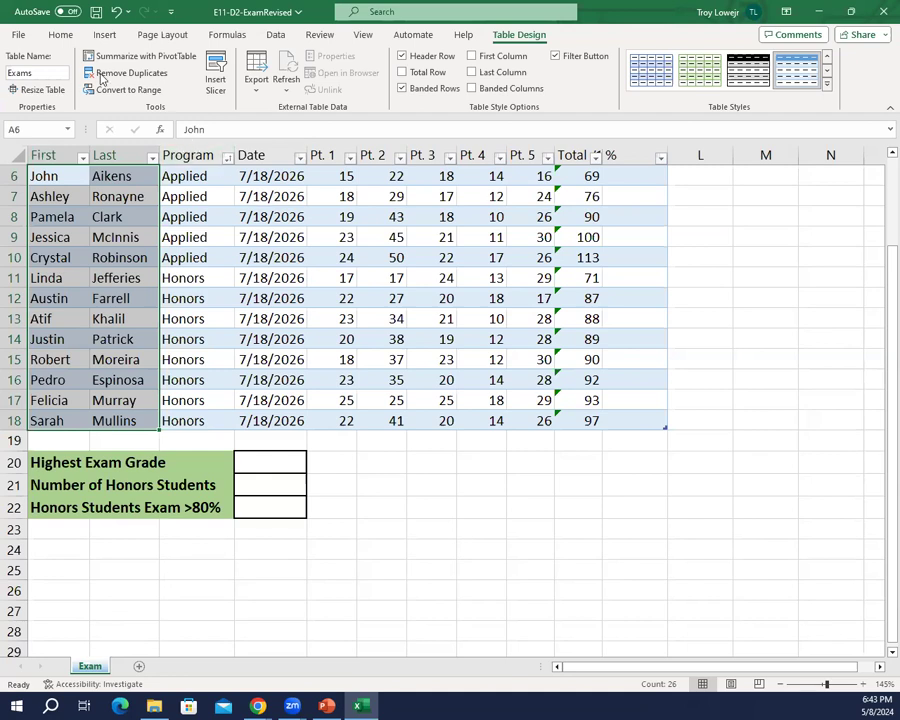
click(58, 34)
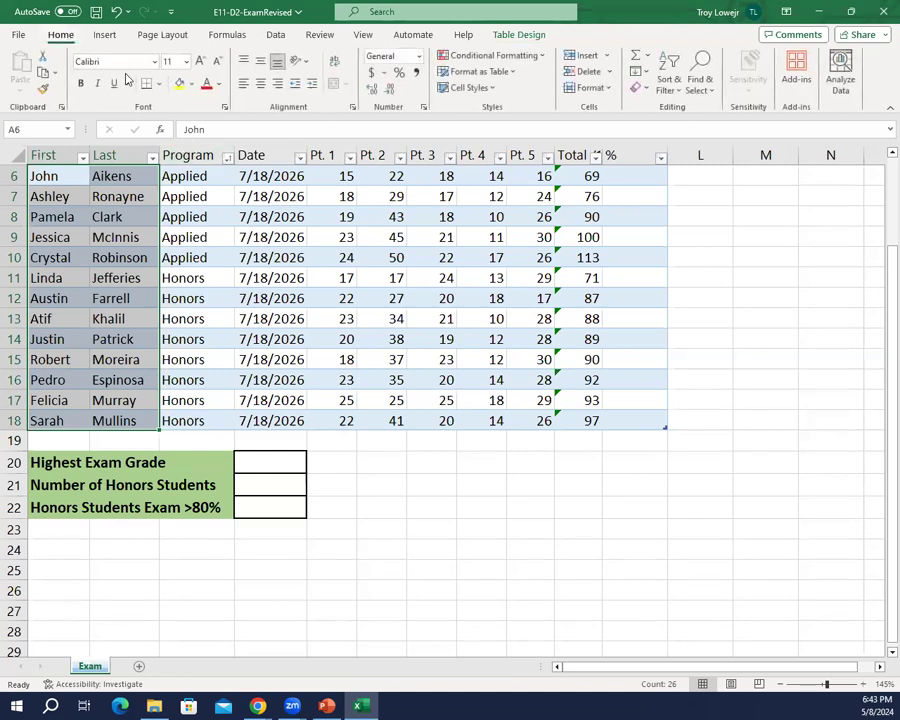
click(82, 83)
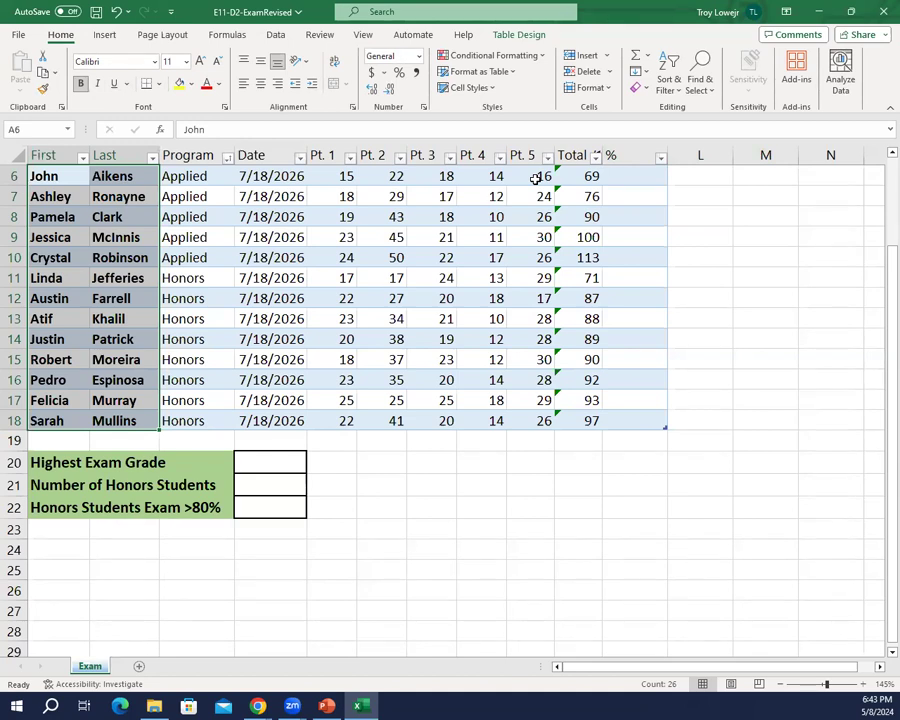
Step: Add a total row to the table and change its label in A19 to Average
click(500, 37)
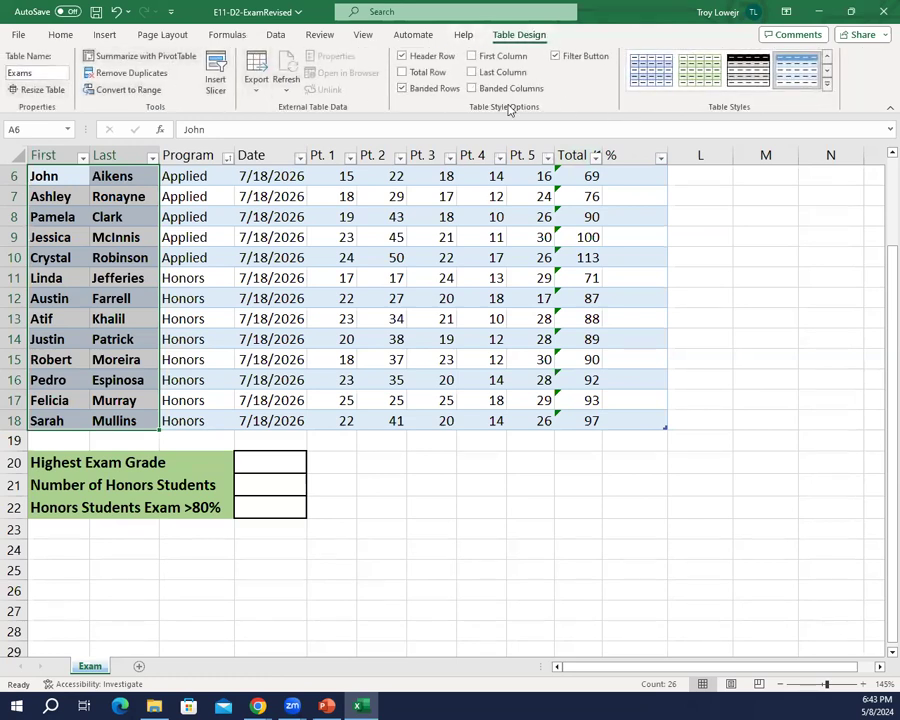
click(421, 78)
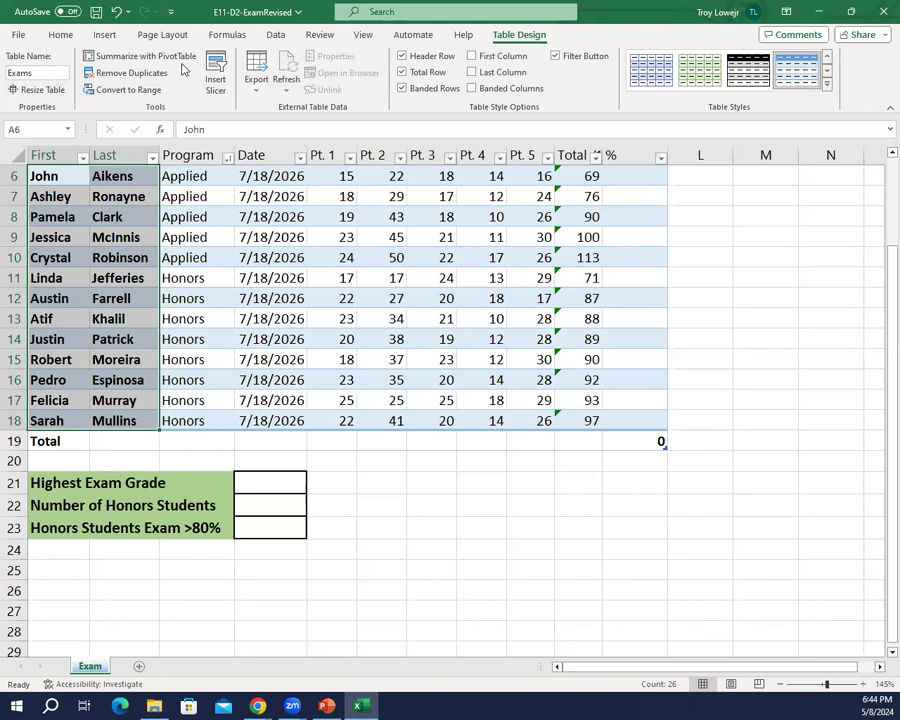
click(48, 441)
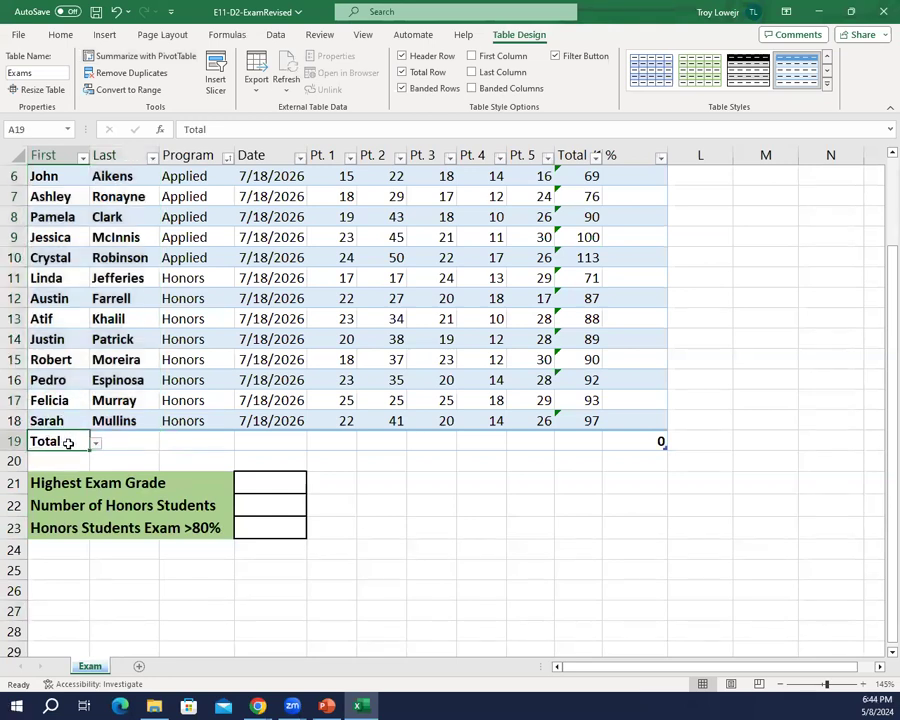
text(Av)
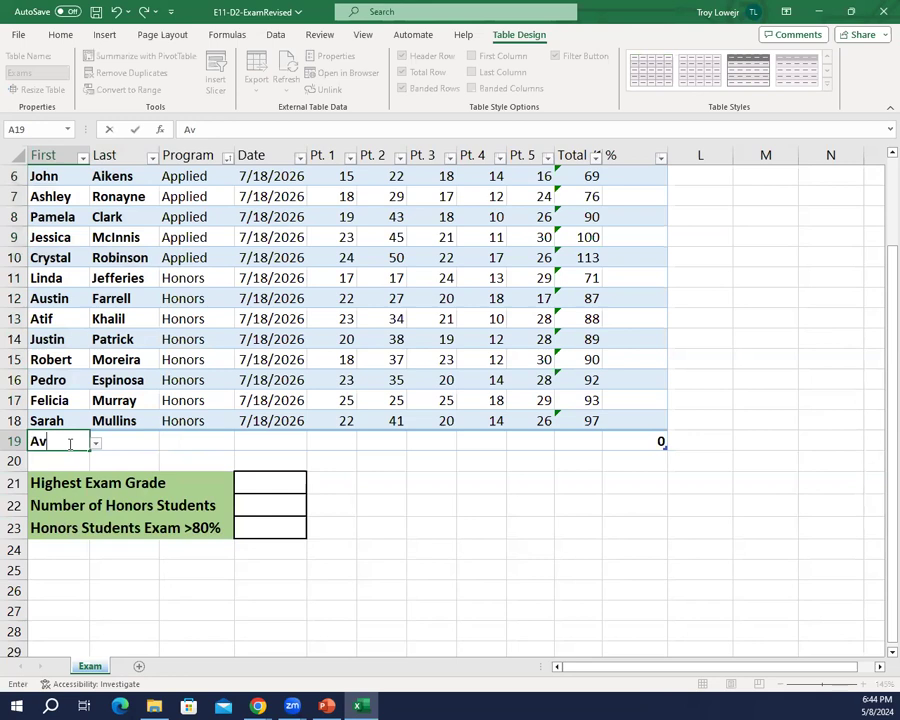
text(erage)
key(Return)
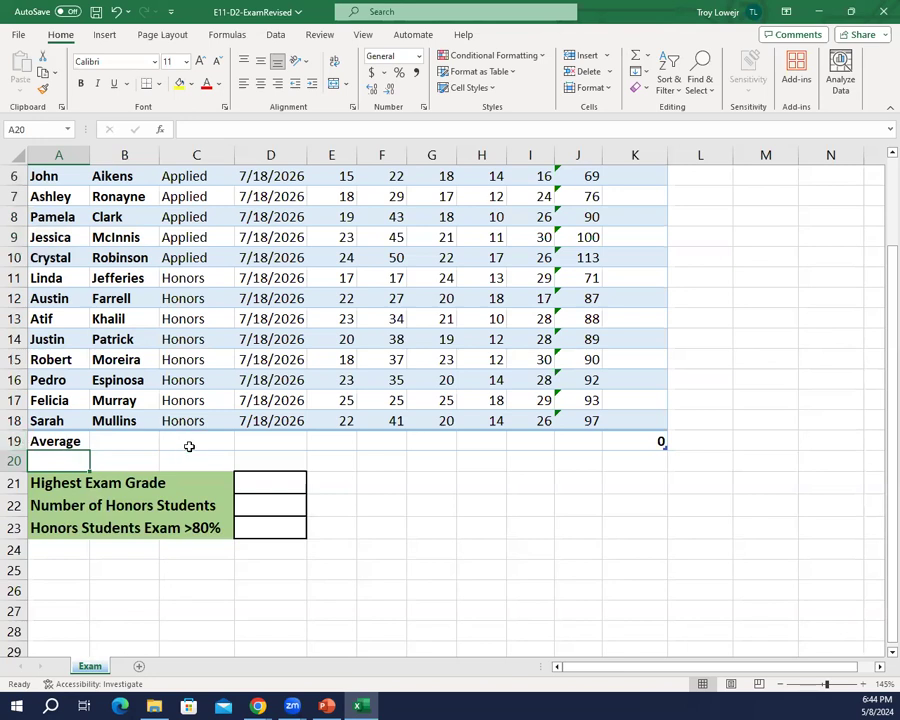
Step: Set the total row function for the % column to None
scroll(195, 444, up, 1)
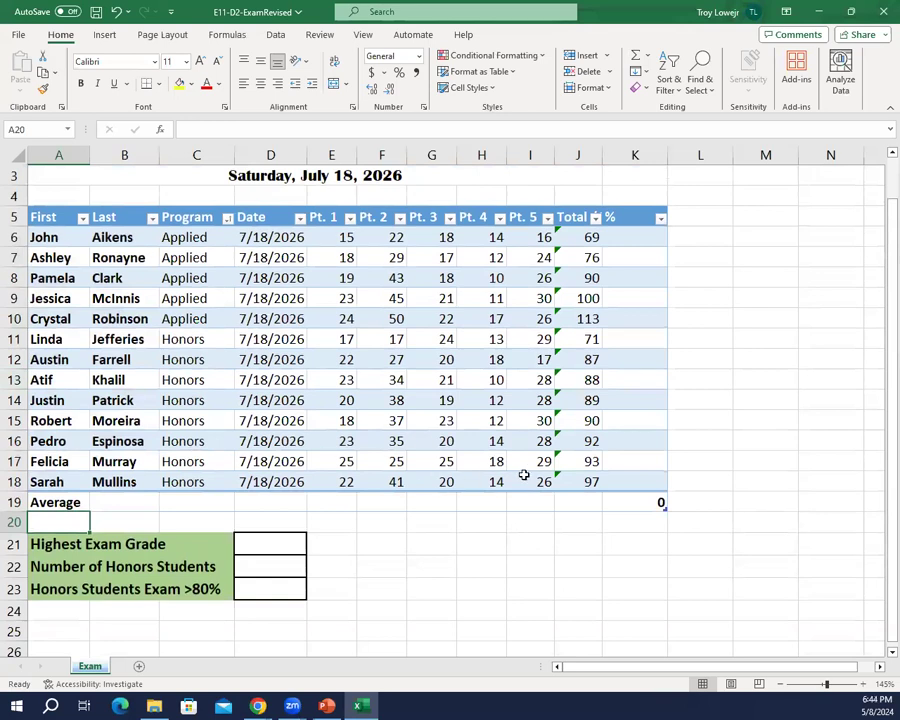
click(637, 497)
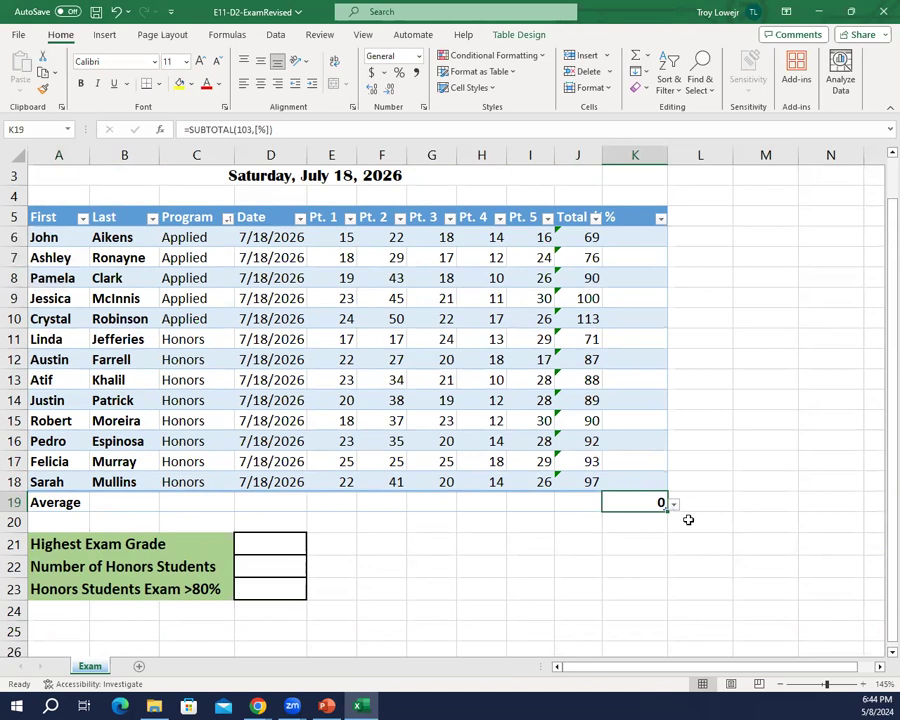
click(675, 505)
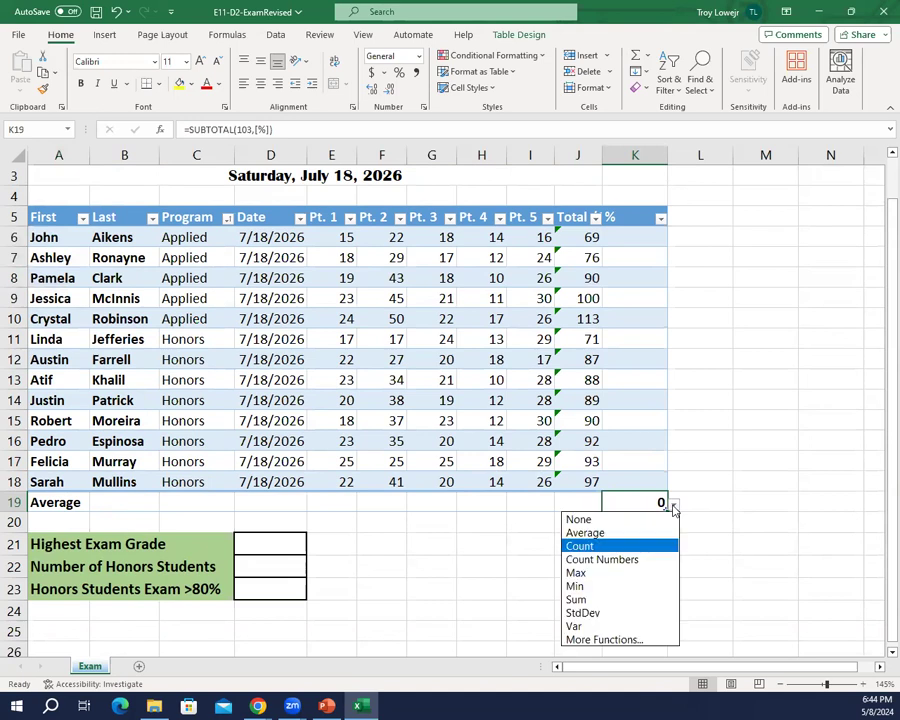
click(642, 520)
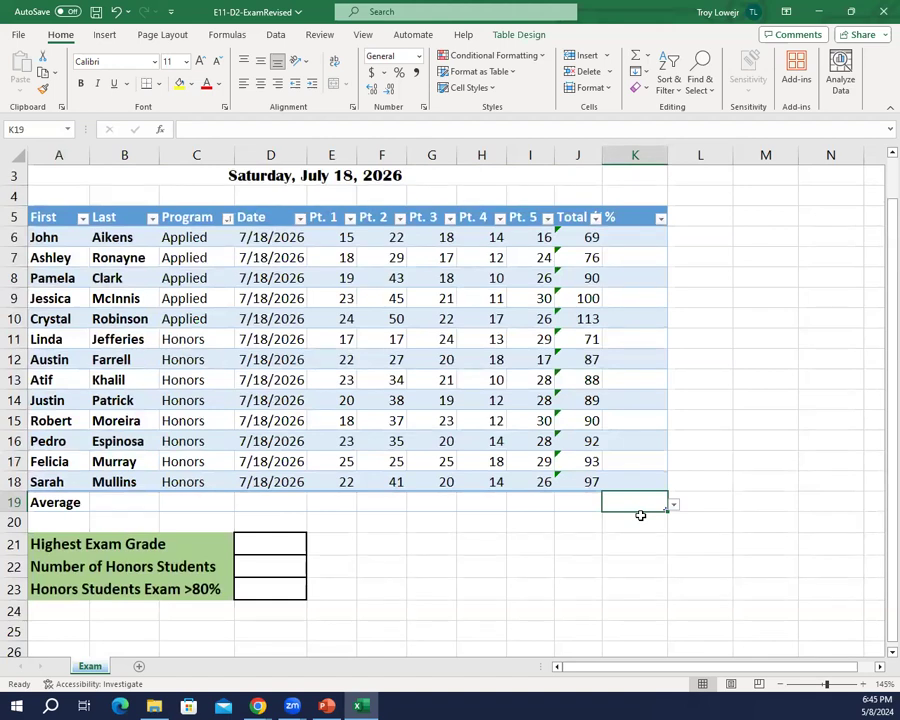
Step: Show the Average of the Total /150 column in the total row, formatted to one decimal place
key(Left)
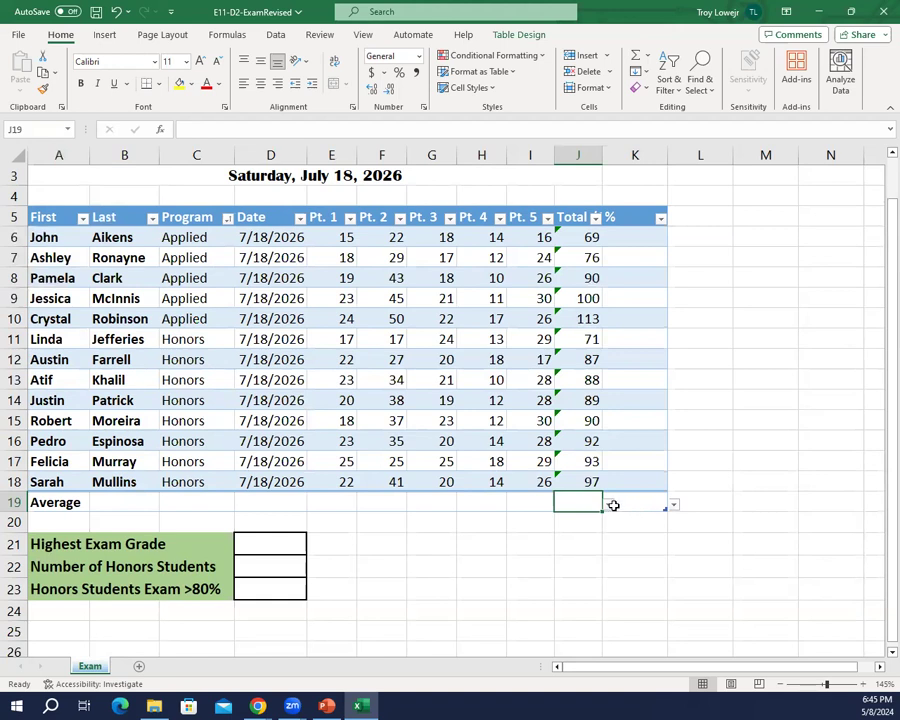
click(609, 505)
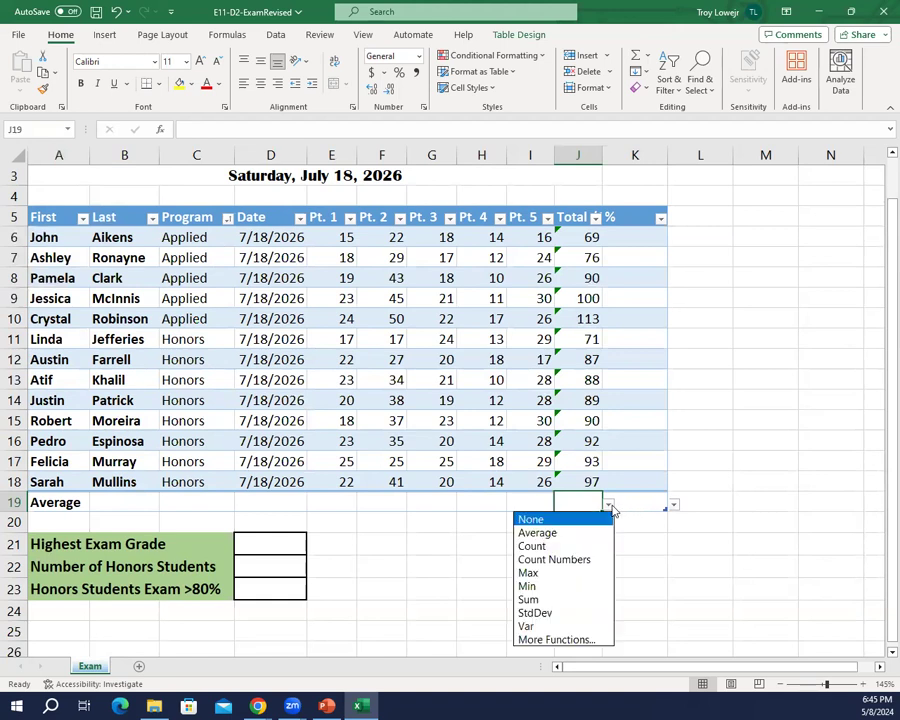
click(564, 532)
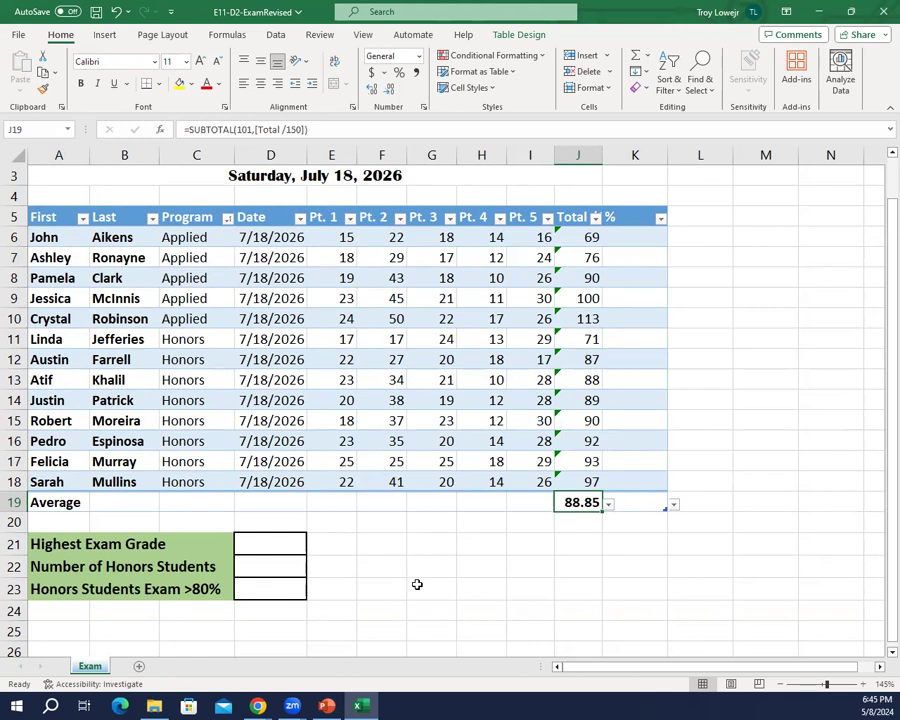
click(372, 89)
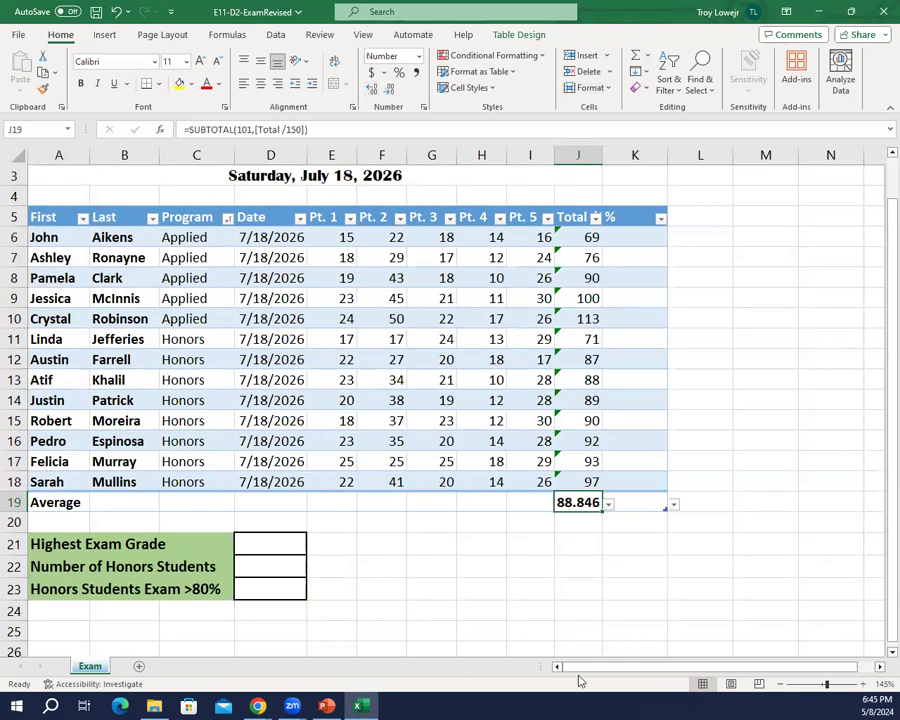
click(391, 89)
click(391, 89)
Step: Turn on special formatting for the last column and apply the Blue, Table Style Medium 13 style to the table
click(515, 35)
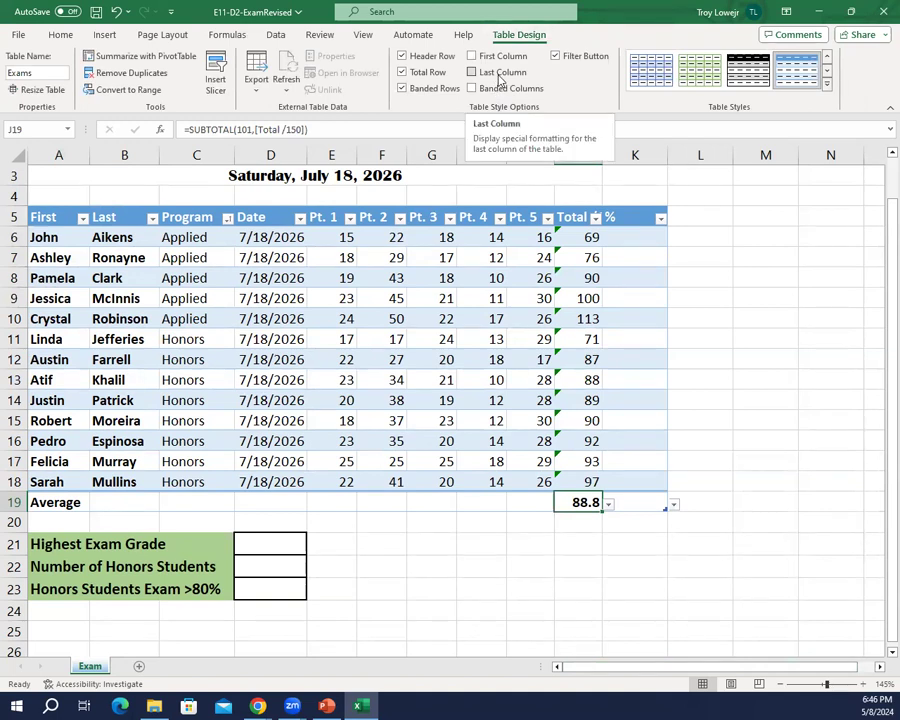
click(500, 80)
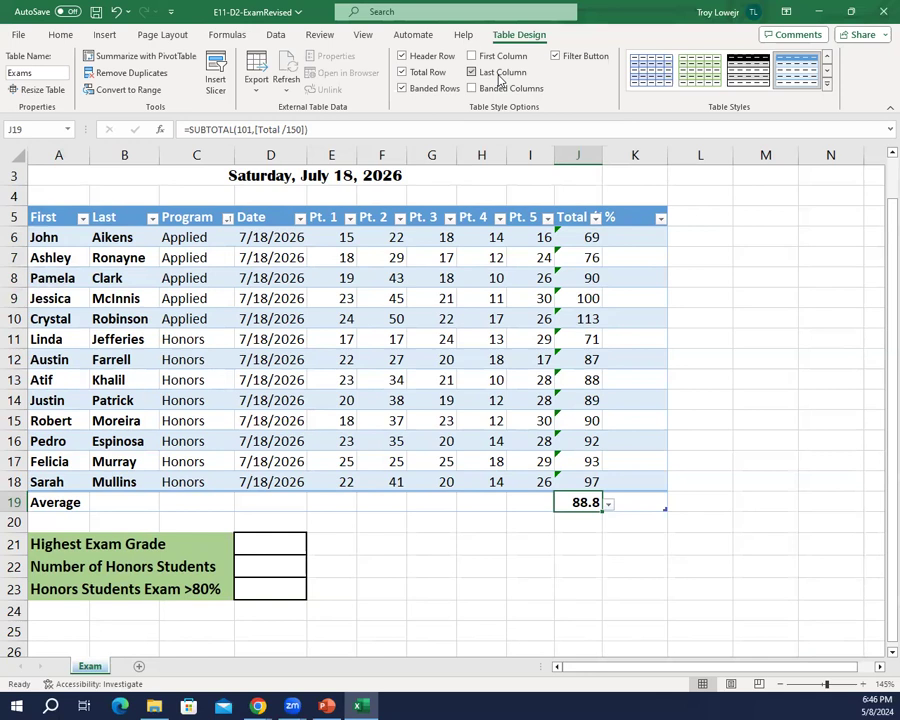
click(500, 80)
click(826, 84)
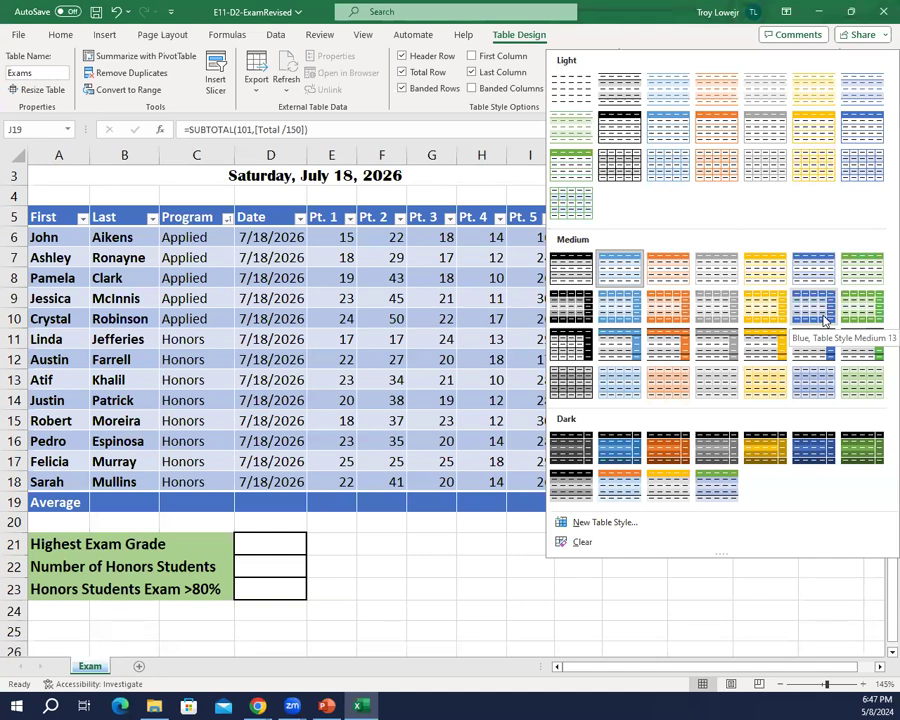
click(819, 318)
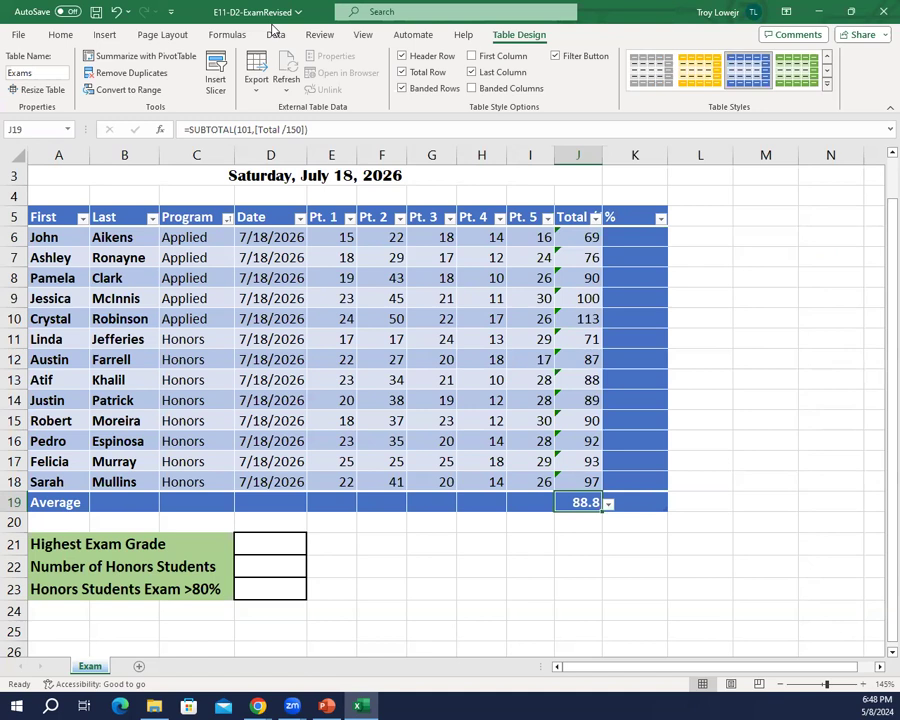
Step: Save the workbook and switch to the PowerPoint presentation
click(97, 12)
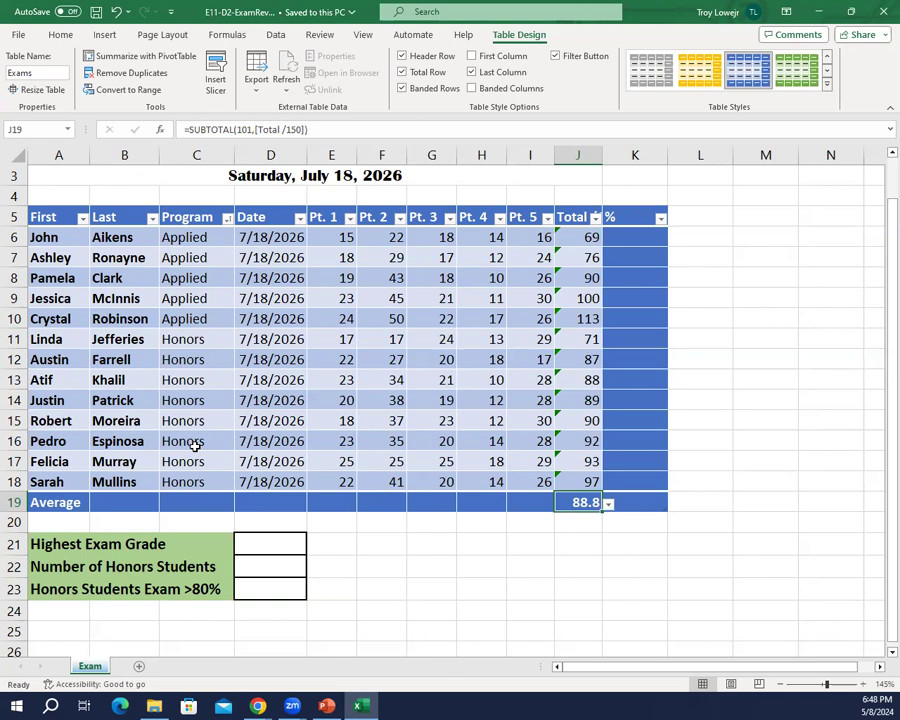
click(328, 706)
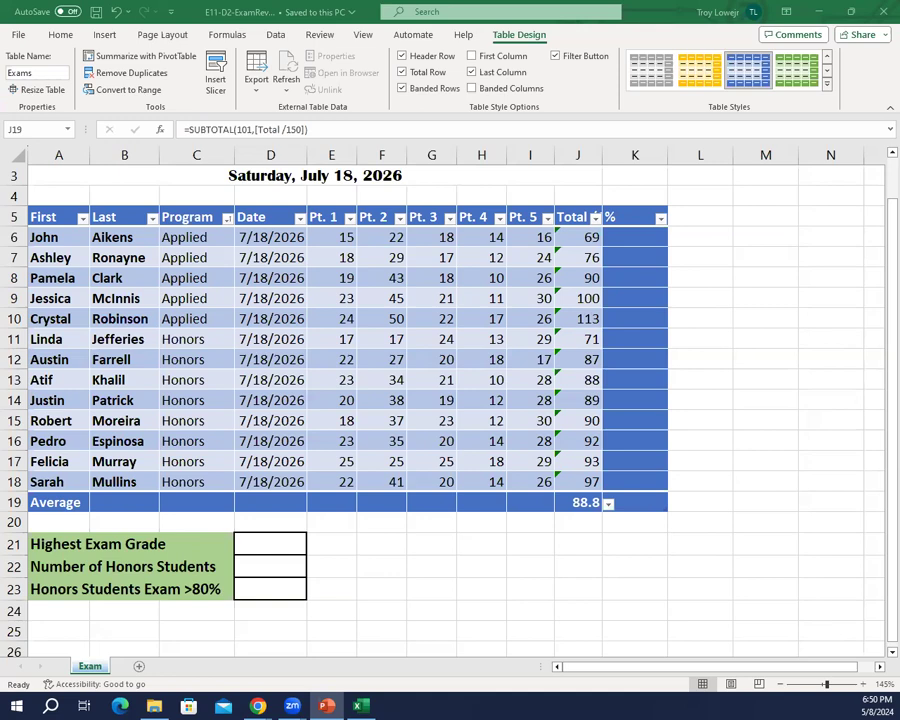
Step: Save a copy of the workbook as E11-D3-ExamRevised on USB DISK (F:)
click(29, 44)
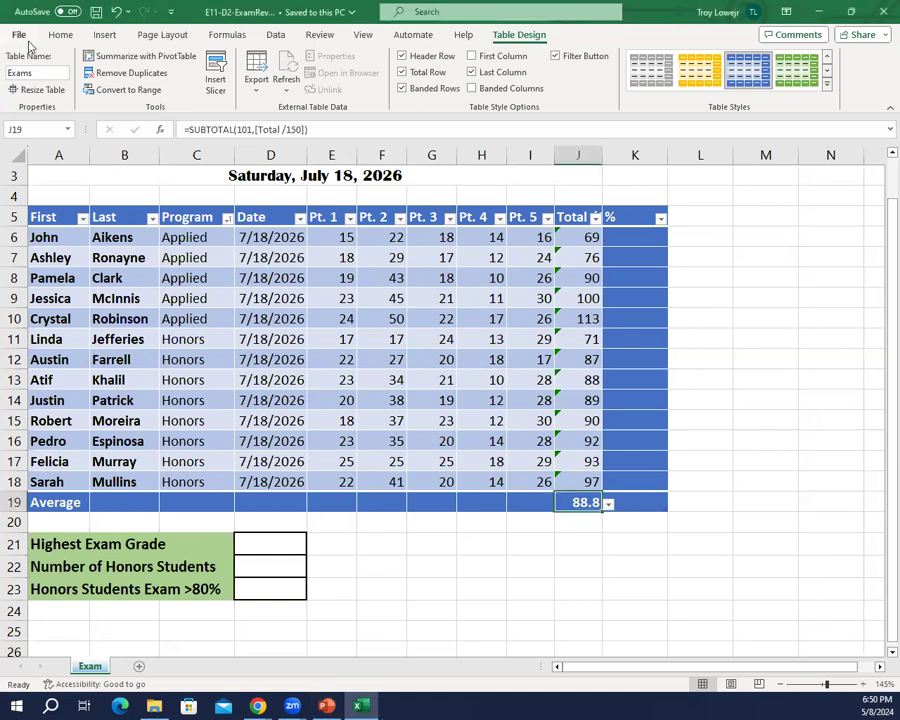
click(19, 35)
click(73, 251)
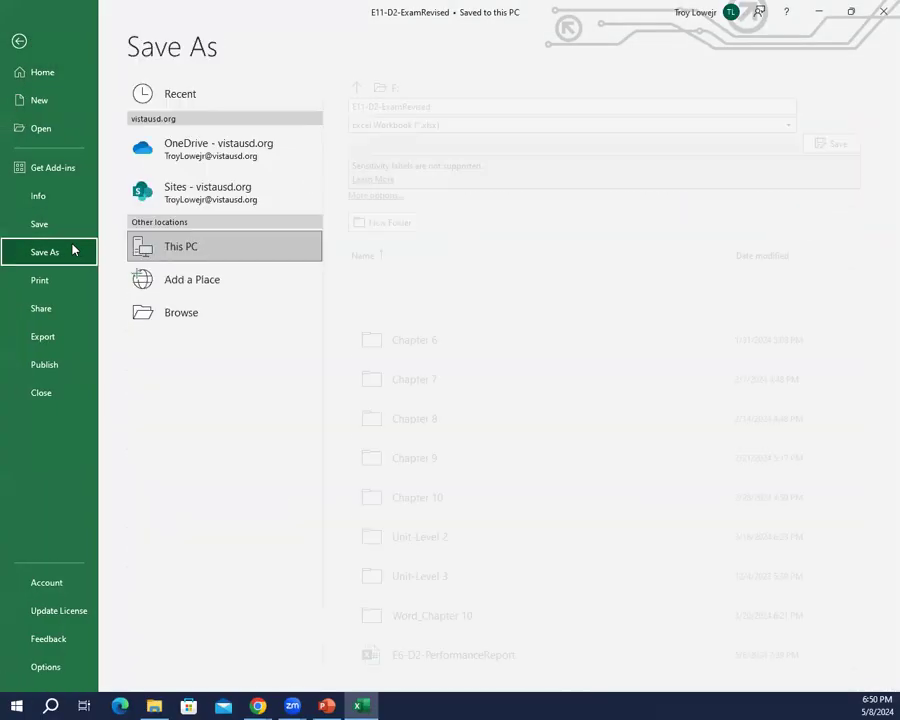
click(220, 315)
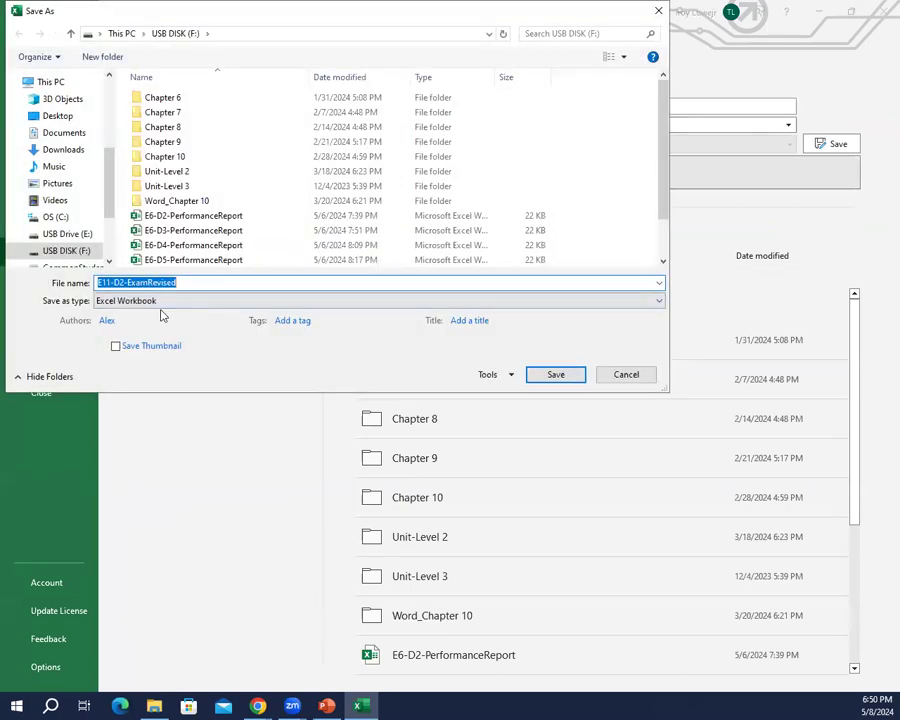
key(Left)
key(Left)
key(Left)
key(Left)
key(Left)
key(Left)
key(Left)
key(Left)
key(Left)
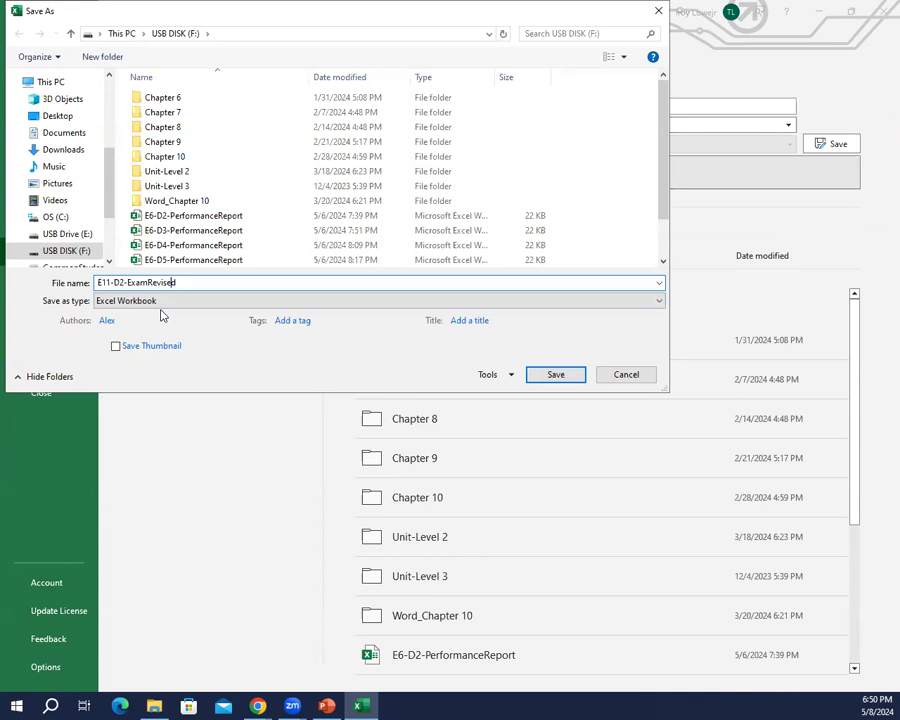
key(Left)
key(Left)
key(Left)
key(BackSpace)
text(3)
key(Return)
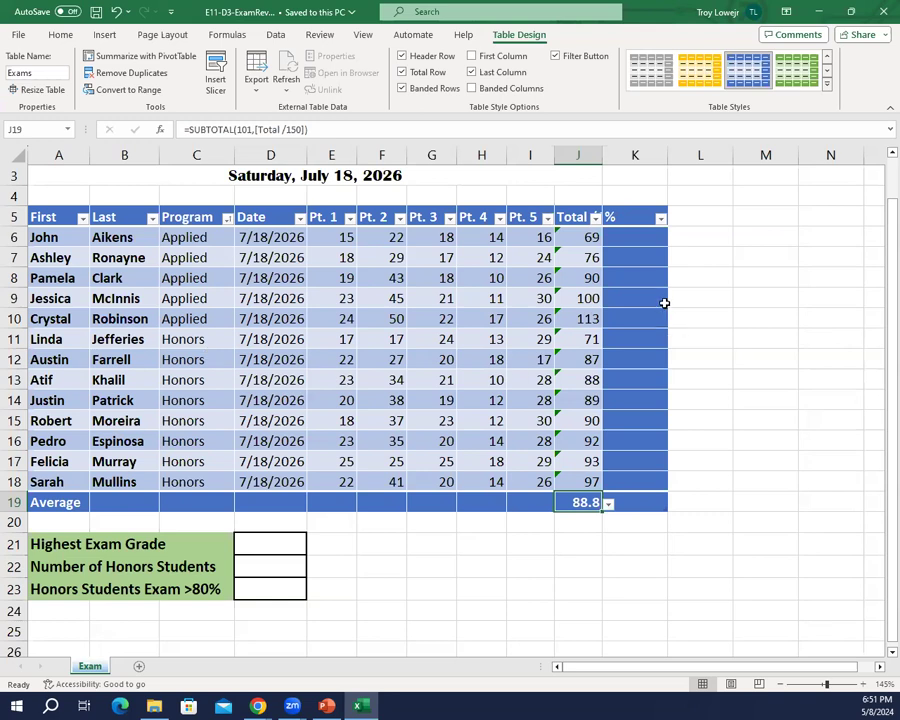
Step: Start a formula in cell K6, the first data cell of the % column
click(645, 242)
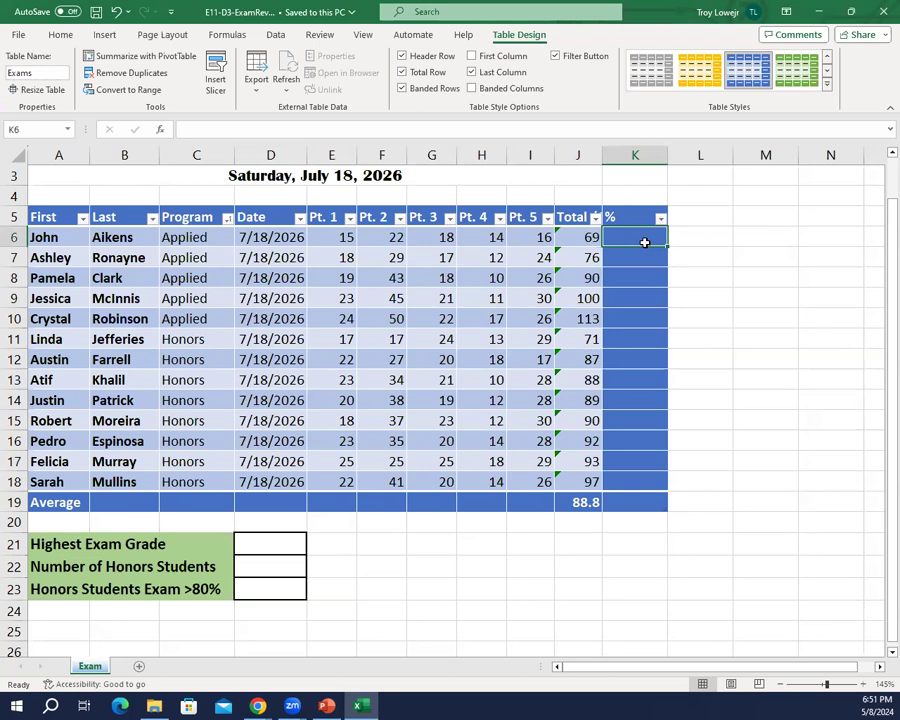
text(=j)
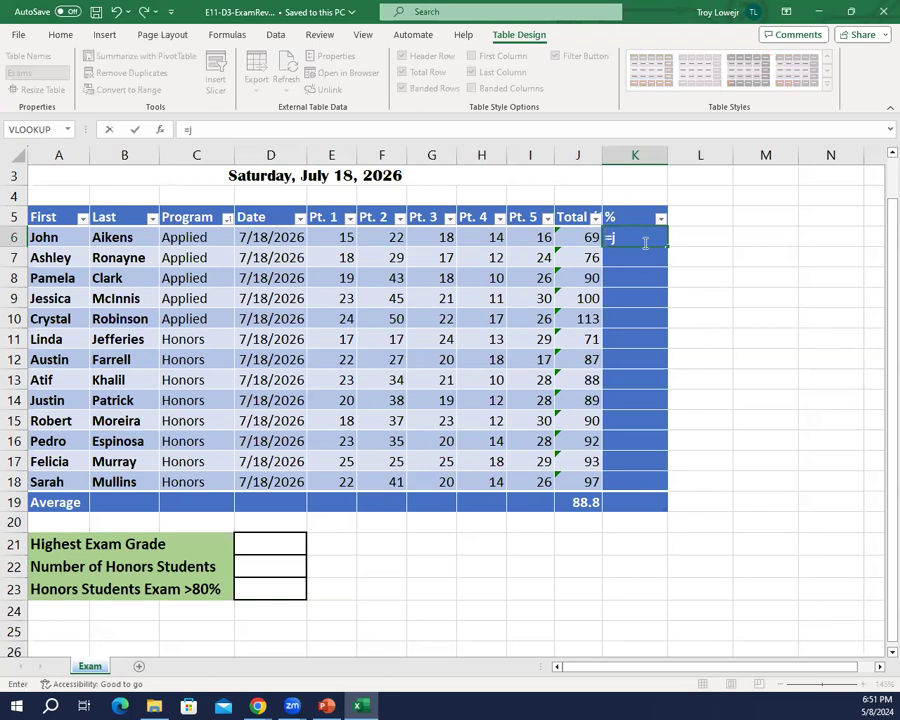
key(Left)
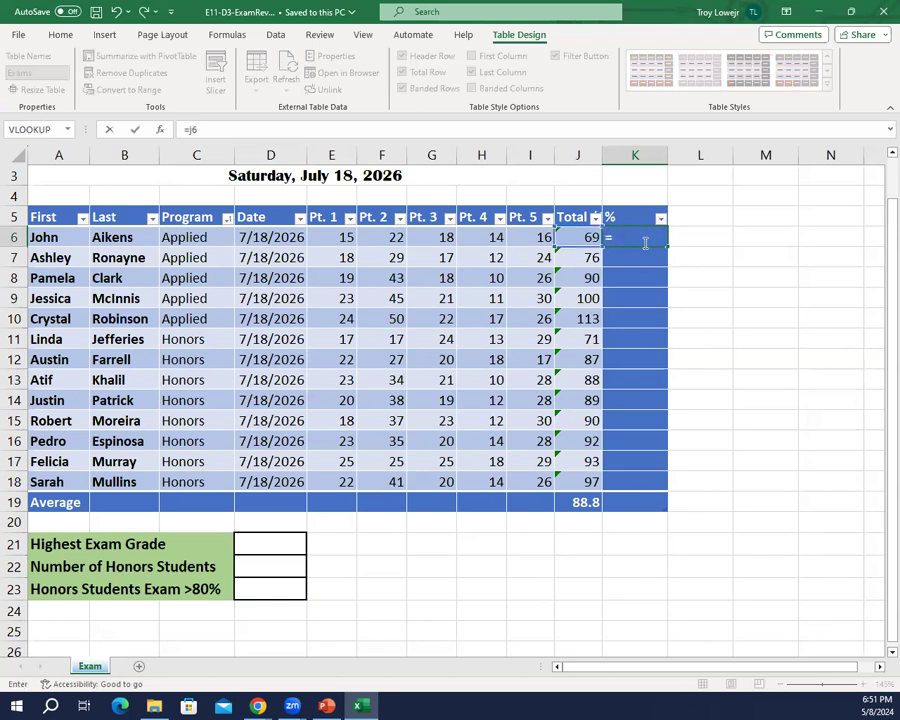
text(JR)
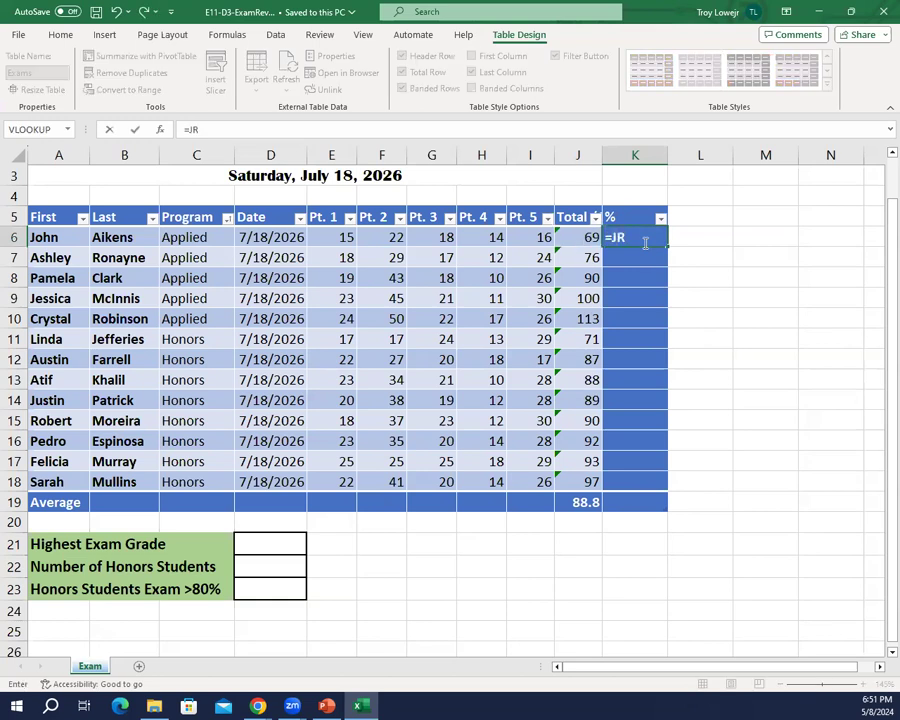
key(BackSpace)
key(BackSpace)
key(Left)
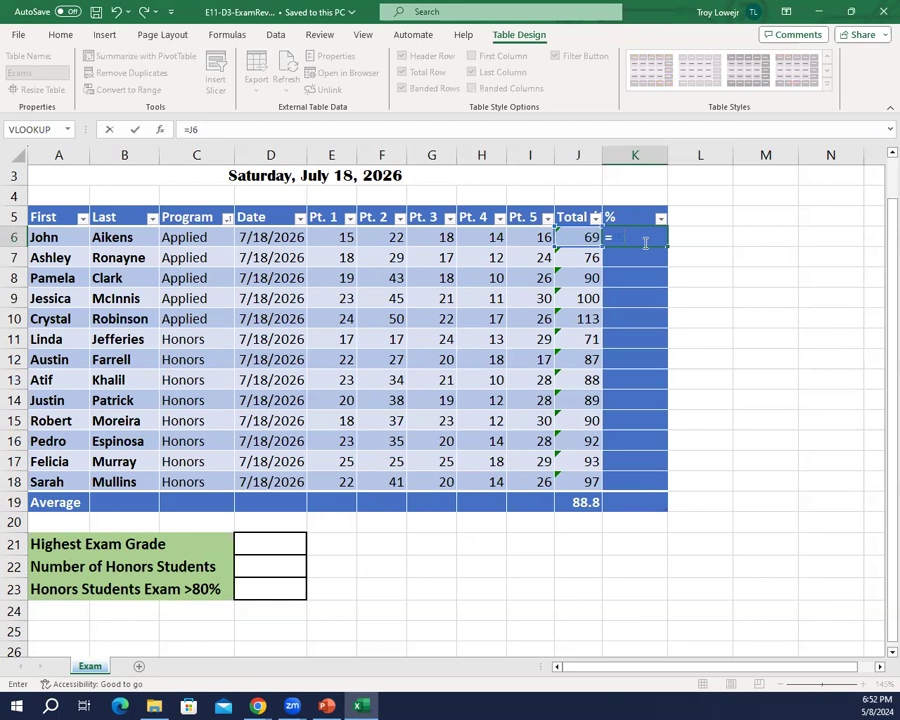
key(BackSpace)
key(BackSpace)
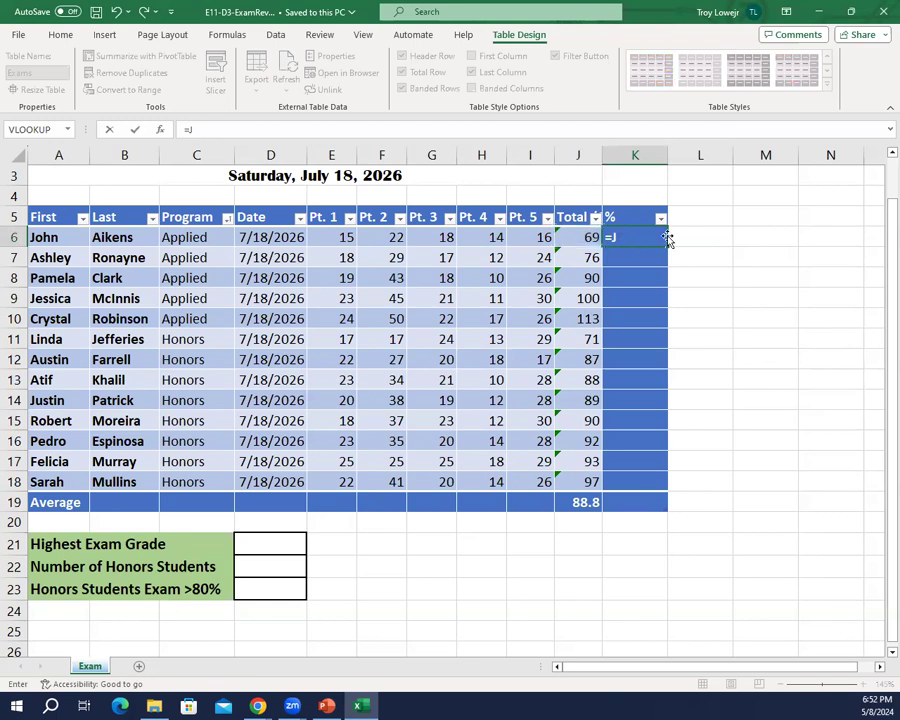
Step: Complete the K6 formula as =[@[Total /150]]/150 so it fills the % column
click(586, 240)
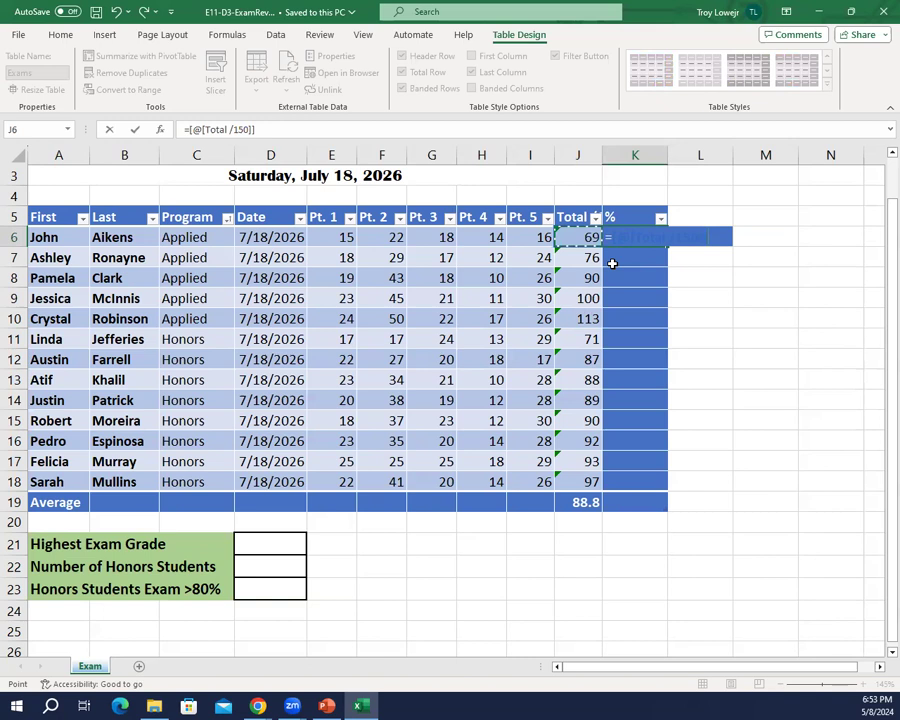
text(/150)
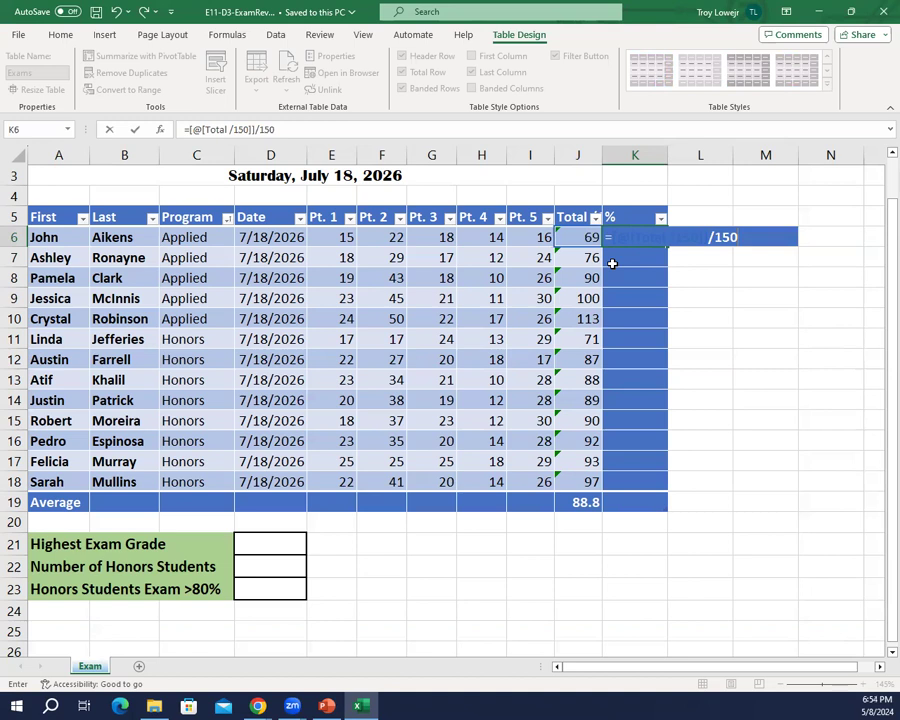
key(Return)
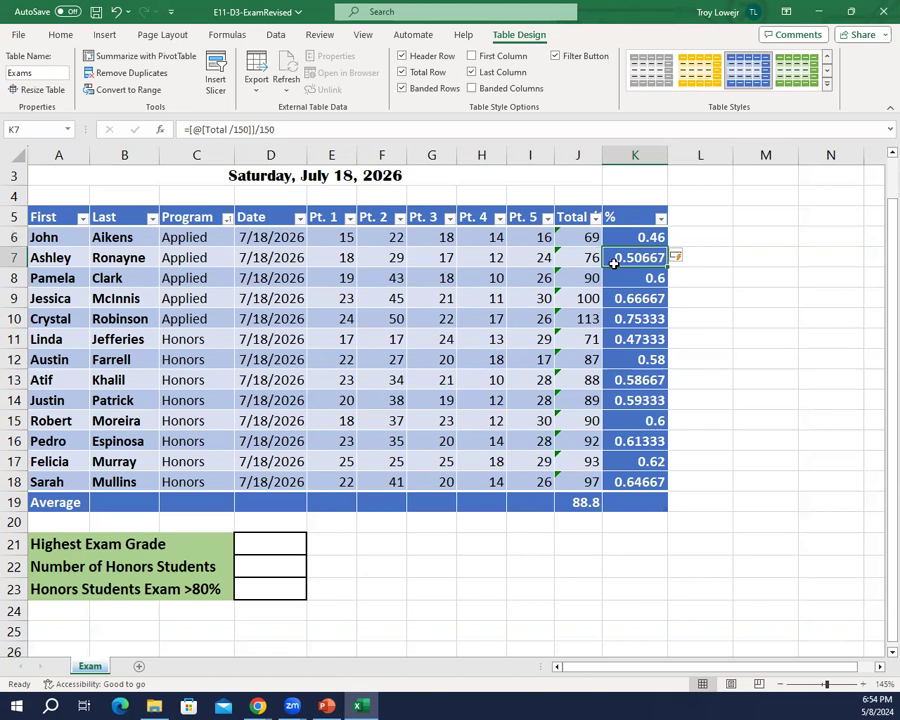
Step: Switch to File Explorer and try to go to the Excel Chapter 11 student exercise folder by its copied path
click(171, 705)
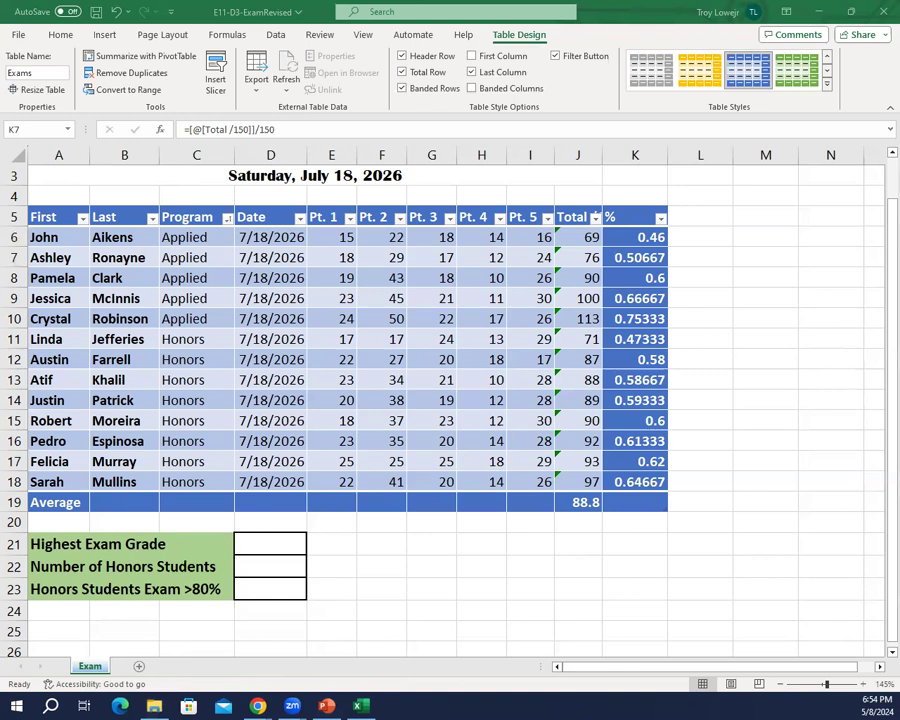
click(154, 706)
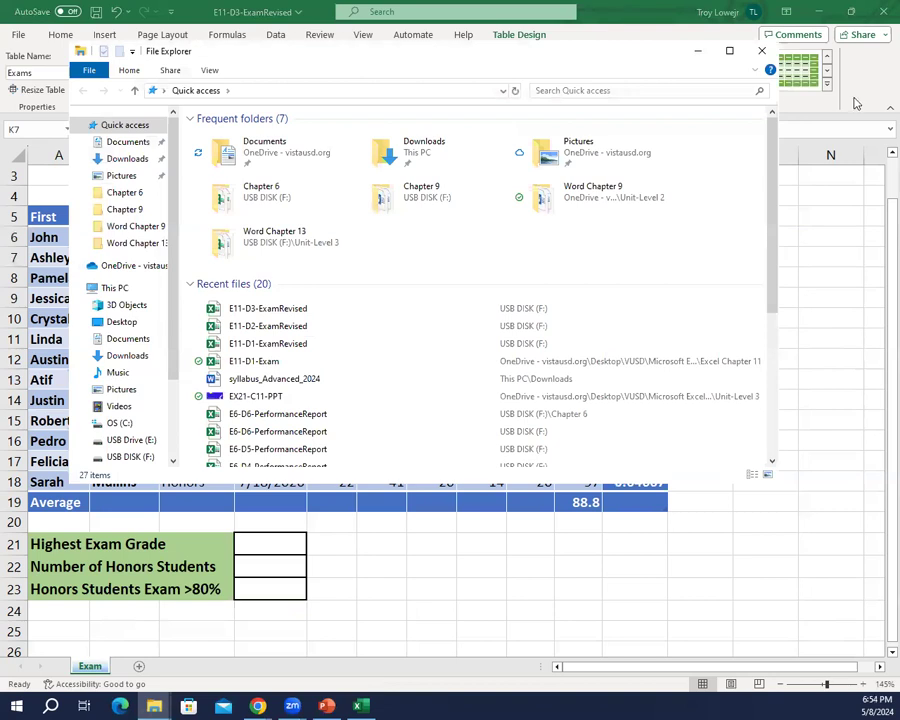
click(283, 90)
key(ctrl+v)
key(ctrl+a)
key(Return)
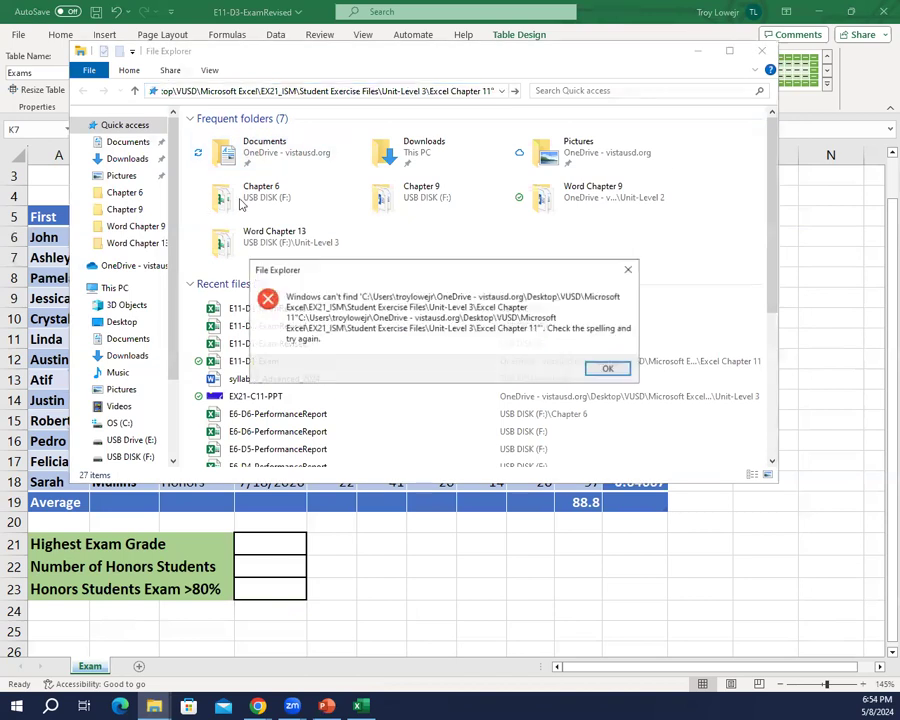
key(Return)
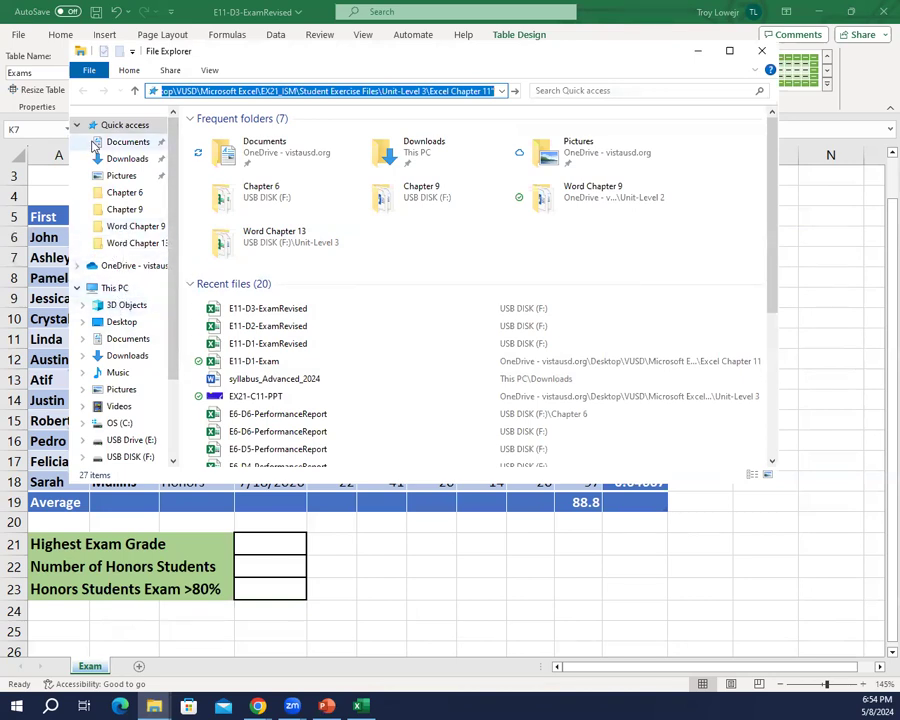
Step: Browse from Desktop through VUSD, Microsoft Excel, EX21_ISM, Exercise Solutions and Unit-Level 3 to the EX21-C11-Solutions folder
click(122, 322)
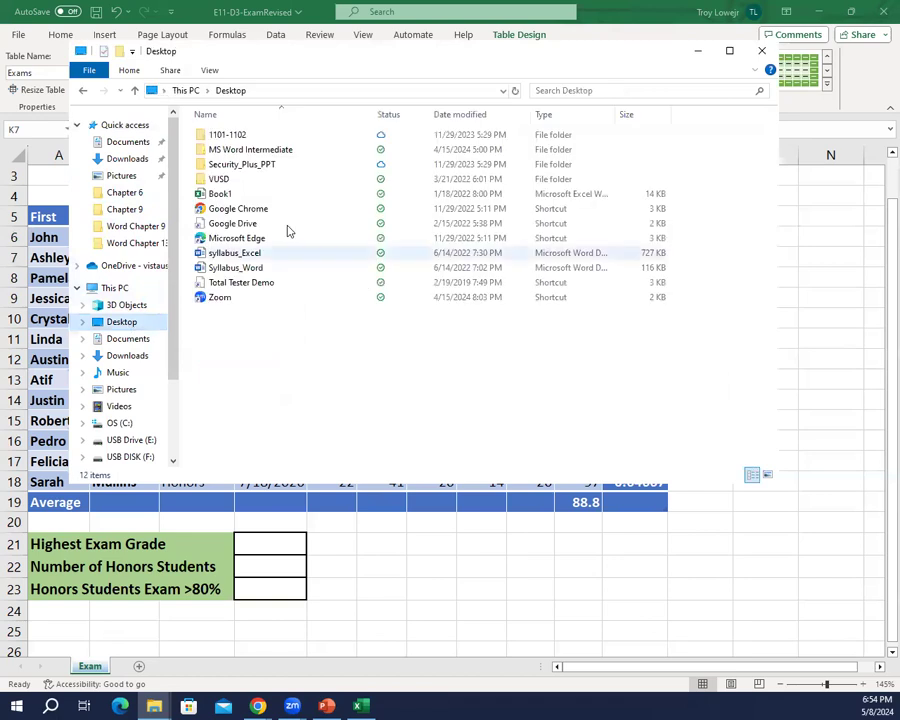
double_click(226, 180)
double_click(244, 150)
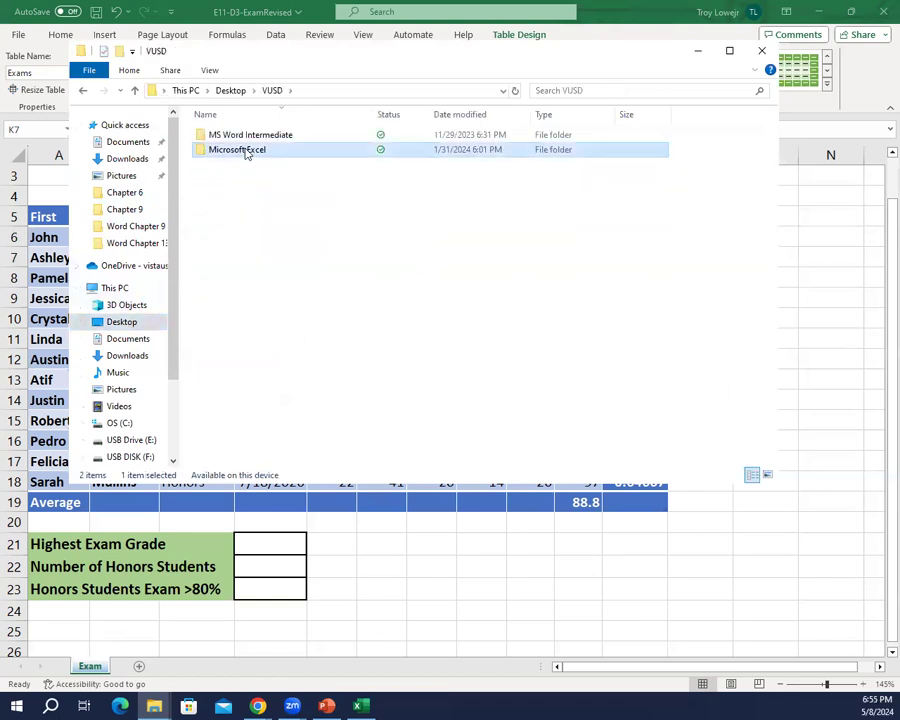
click(223, 150)
double_click(223, 150)
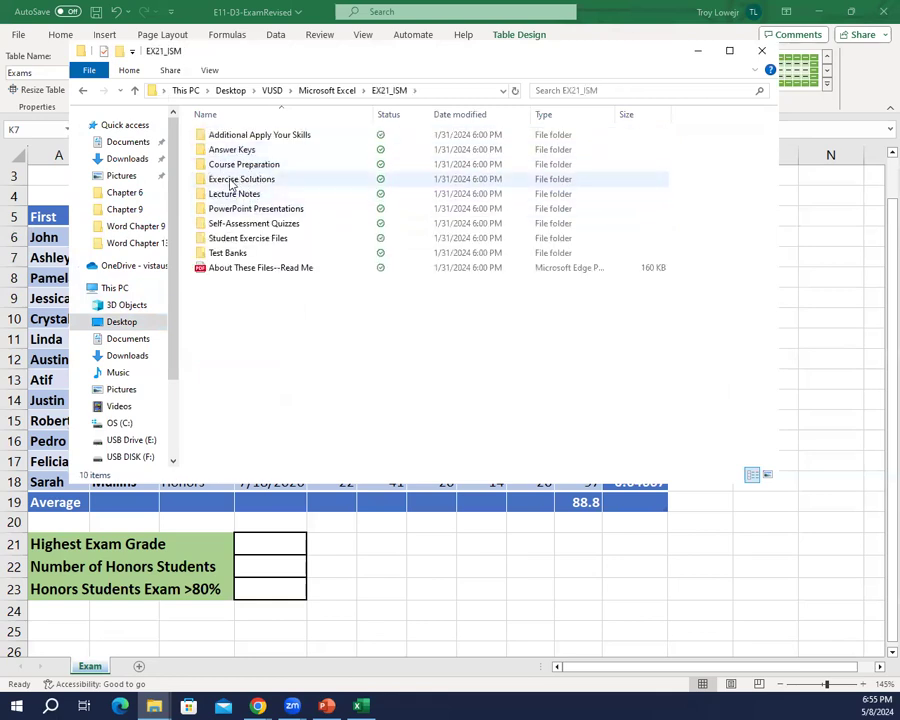
double_click(236, 182)
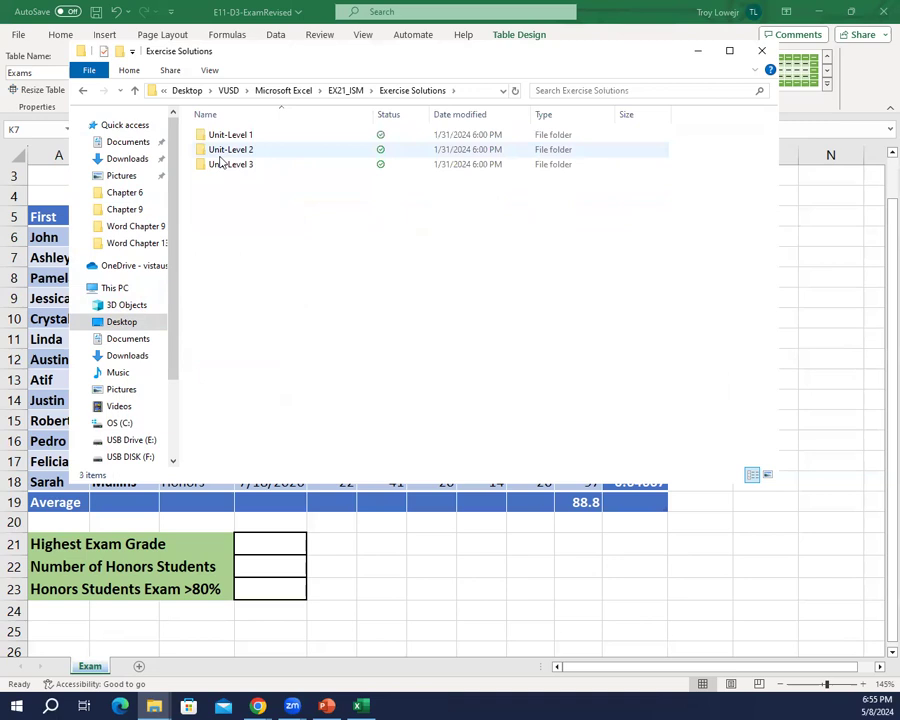
click(217, 166)
double_click(217, 166)
click(262, 139)
double_click(262, 139)
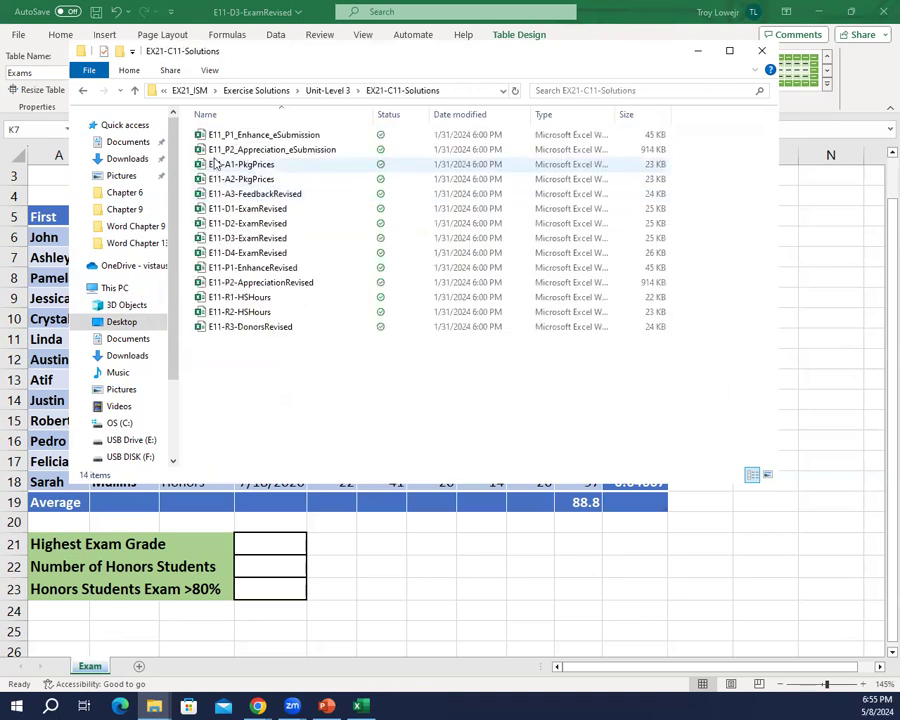
Step: Try to open the E11-D3-ExamRevised solution file, and save and close the working workbook of the same name
double_click(262, 243)
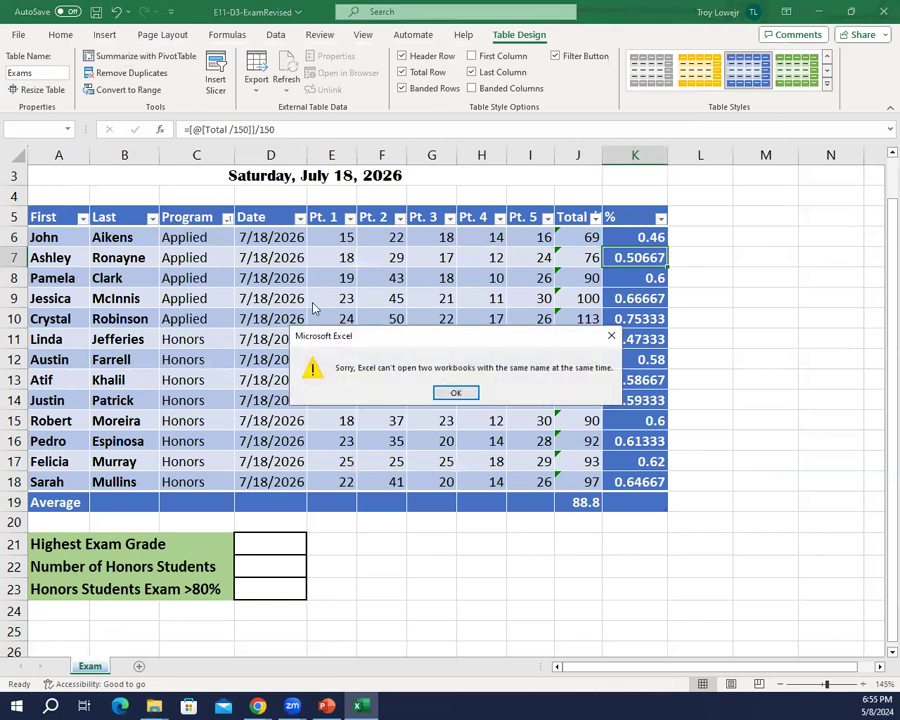
click(455, 392)
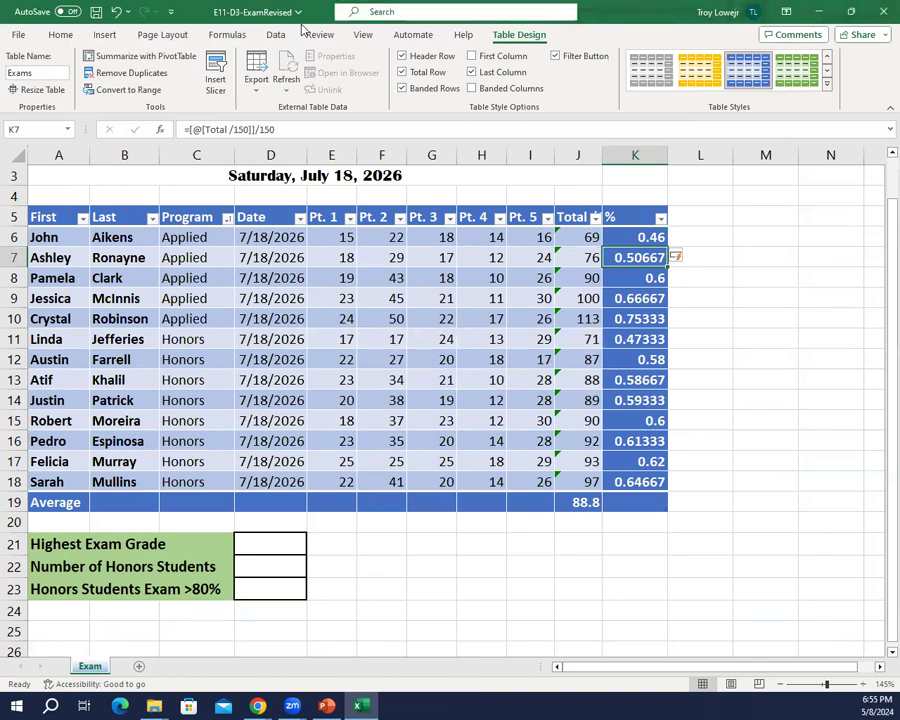
click(96, 12)
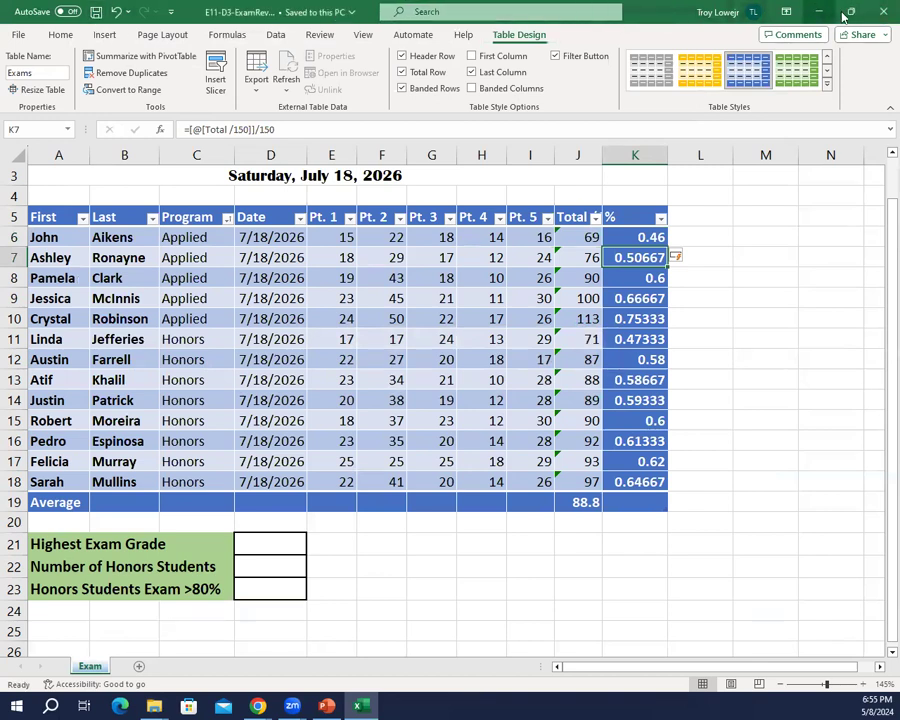
click(881, 18)
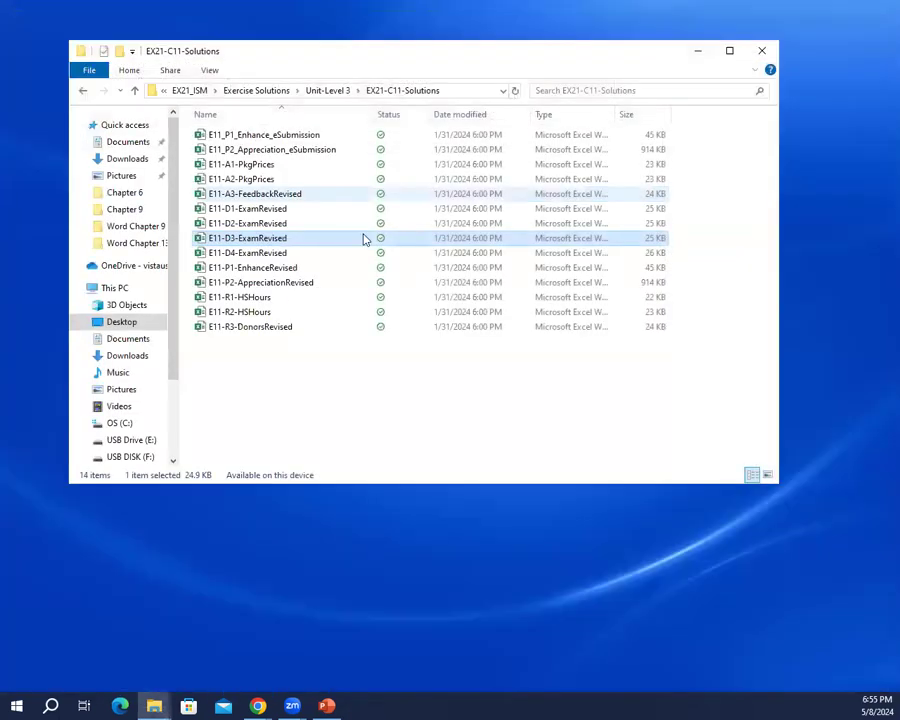
Step: Open the E11-D3-ExamRevised solution workbook, check the formula in the first % cell, and close it
double_click(222, 240)
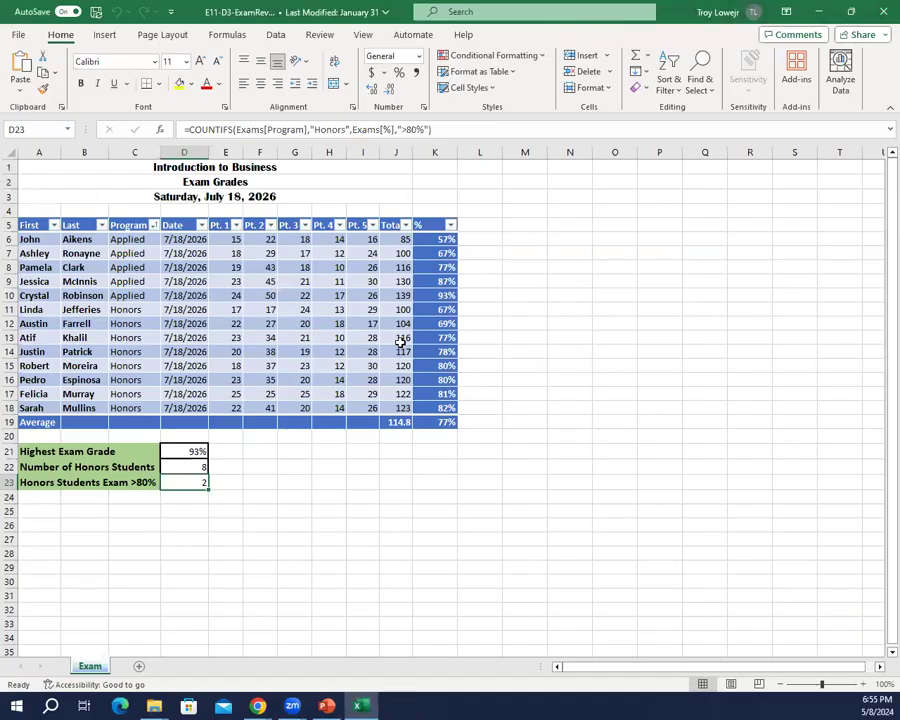
click(435, 239)
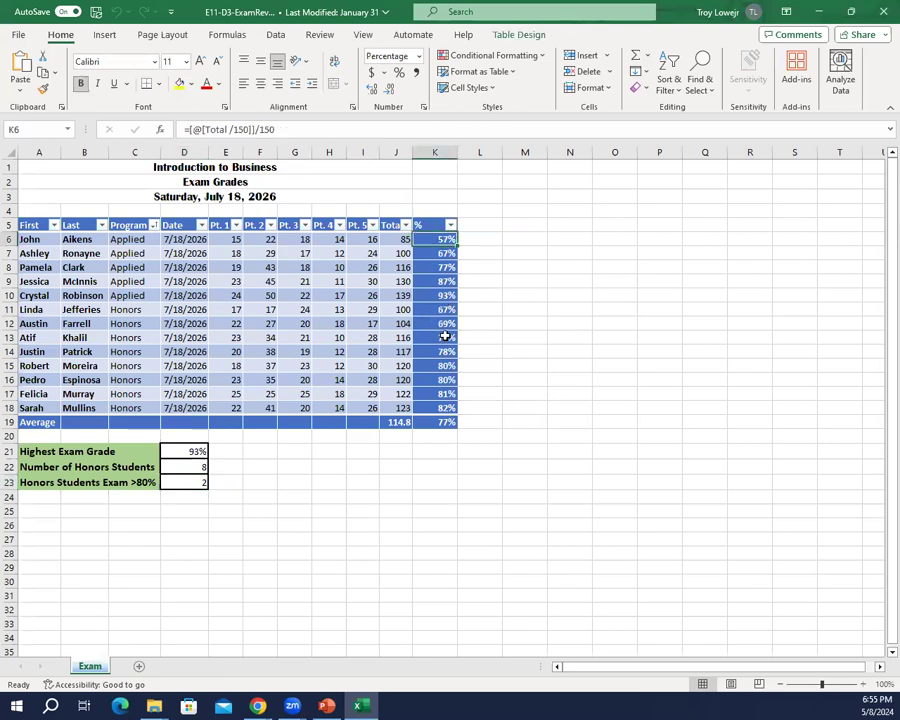
click(880, 11)
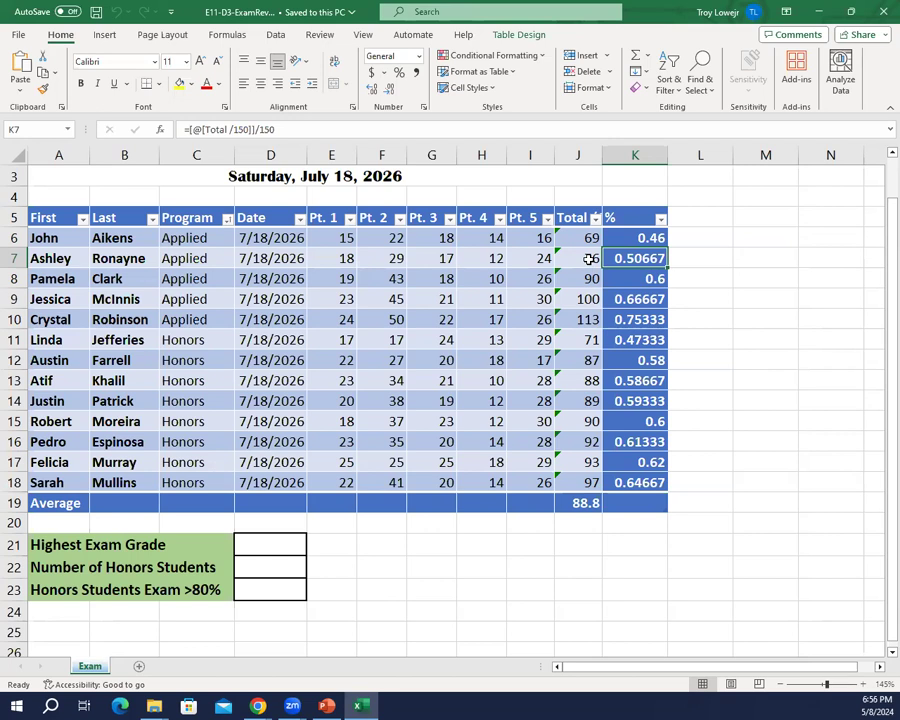
Step: Make the % column's data cells K6:K18 bold and apply the Percentage number format
key(Up)
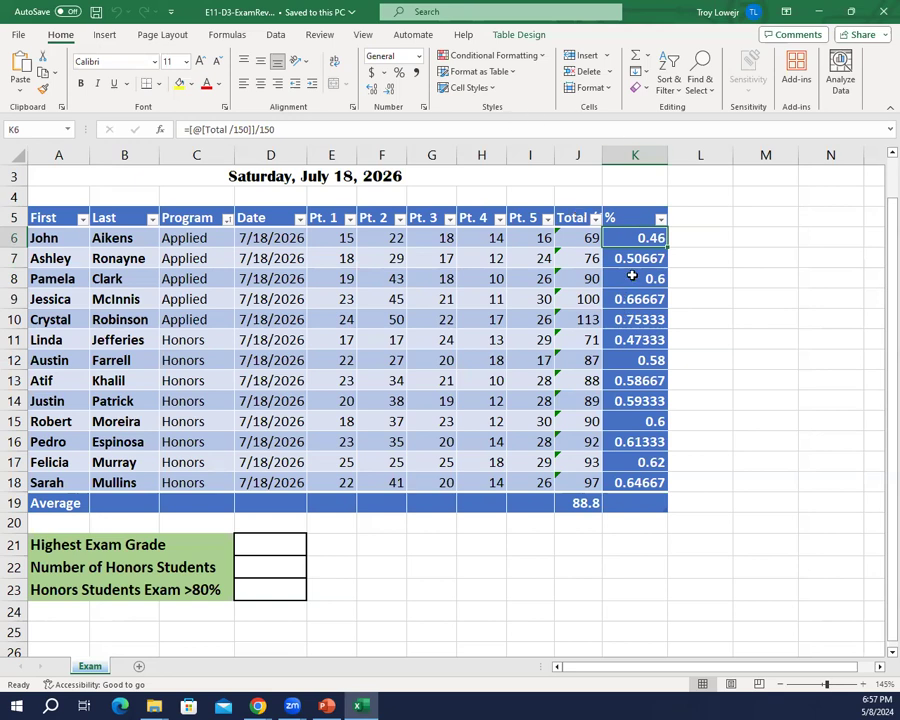
click(684, 215)
click(625, 213)
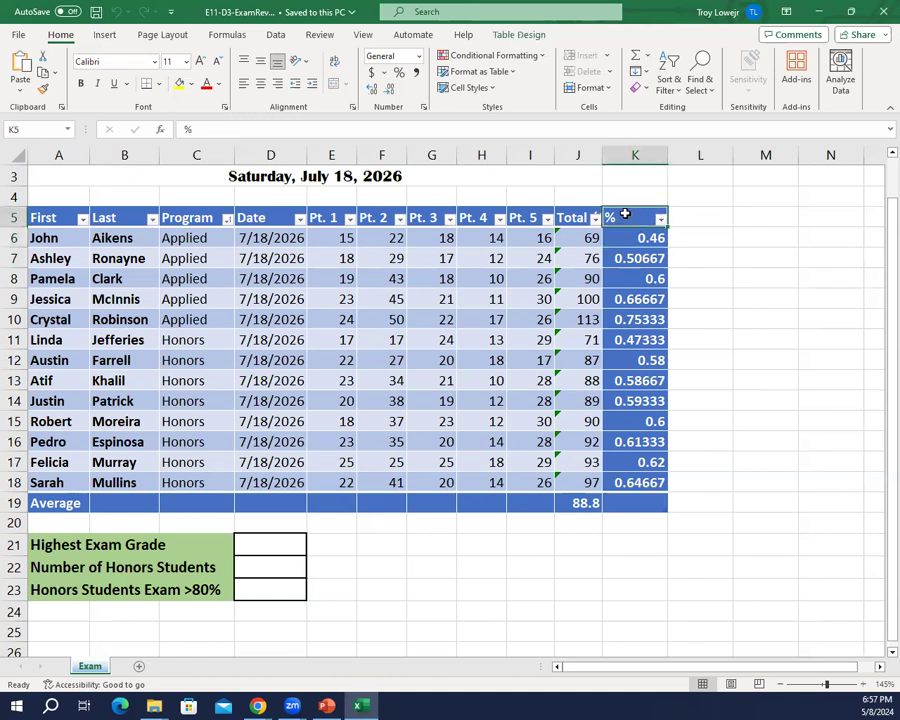
click(633, 207)
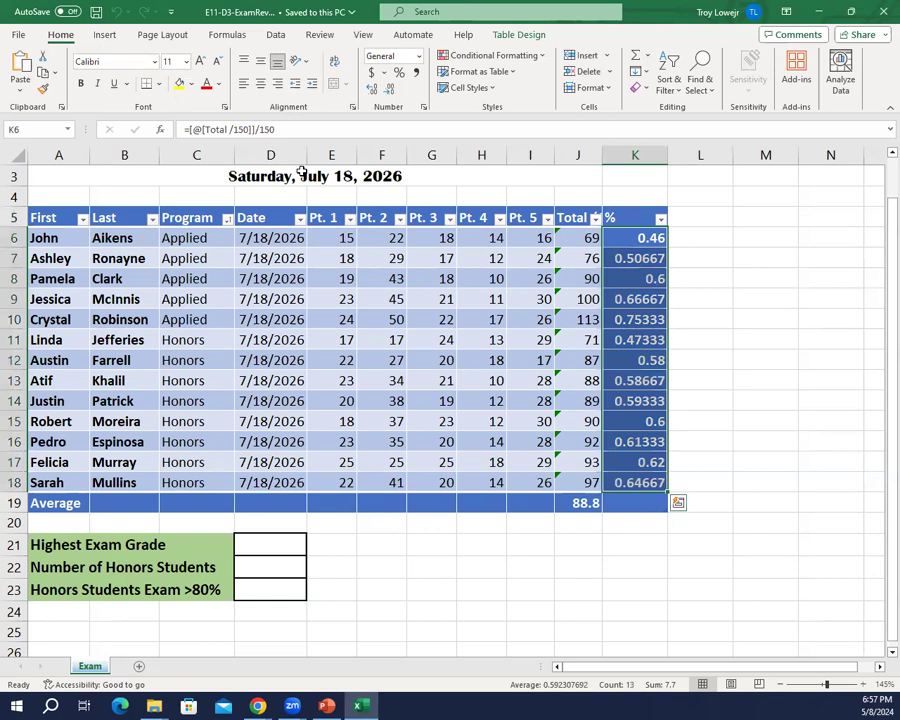
click(83, 86)
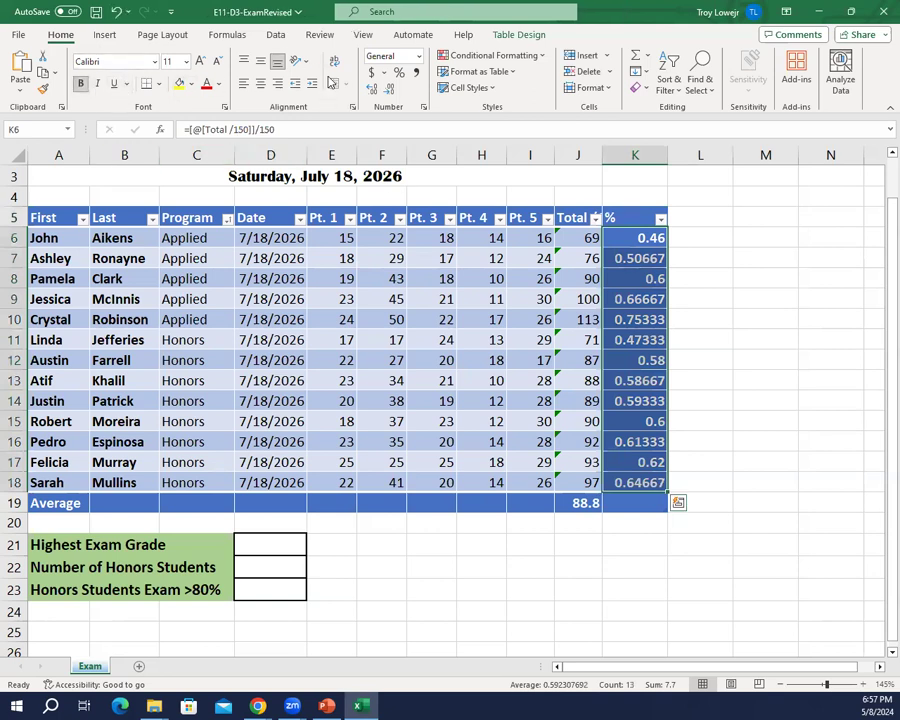
click(398, 73)
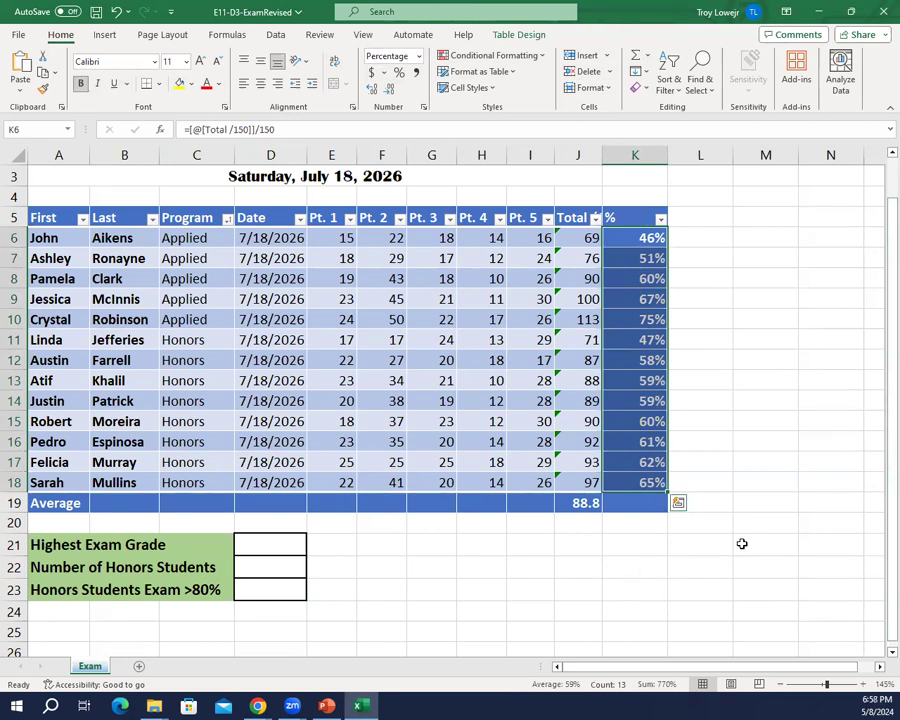
click(760, 478)
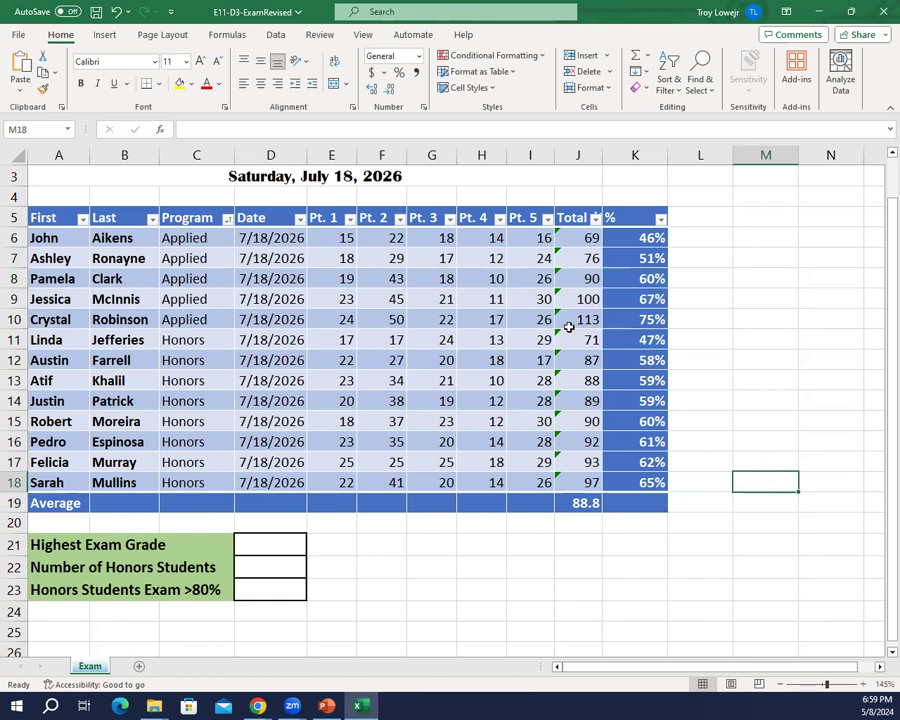
Step: Replace the formula in the Total column, starting at J6, with an AutoSum of Pt. 1 through Pt. 5: =SUM(Exams[@[Pt. 1]:[Pt. 5]])
click(578, 237)
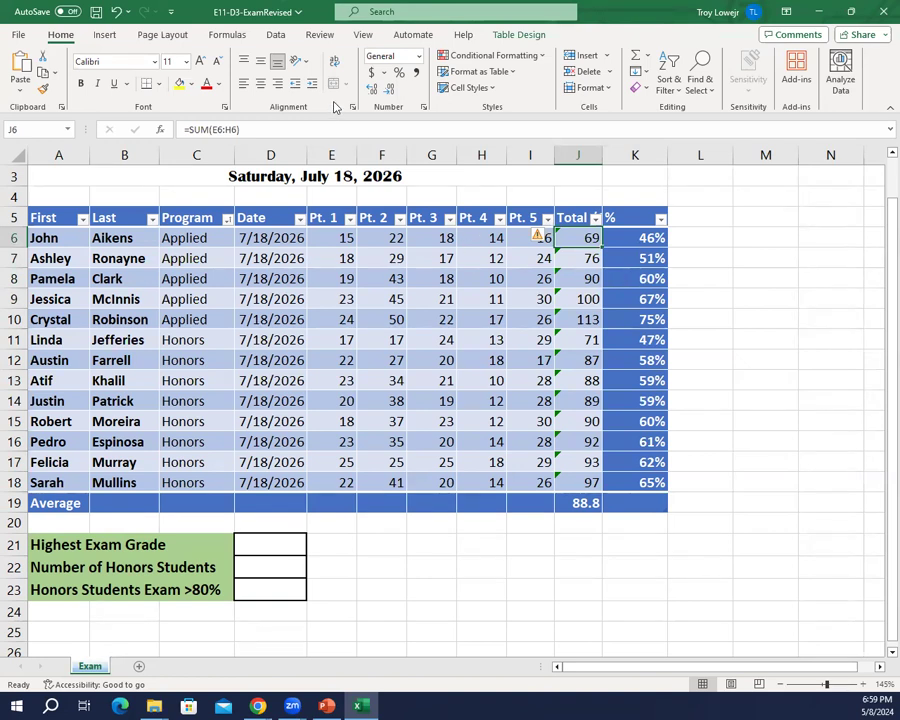
click(647, 59)
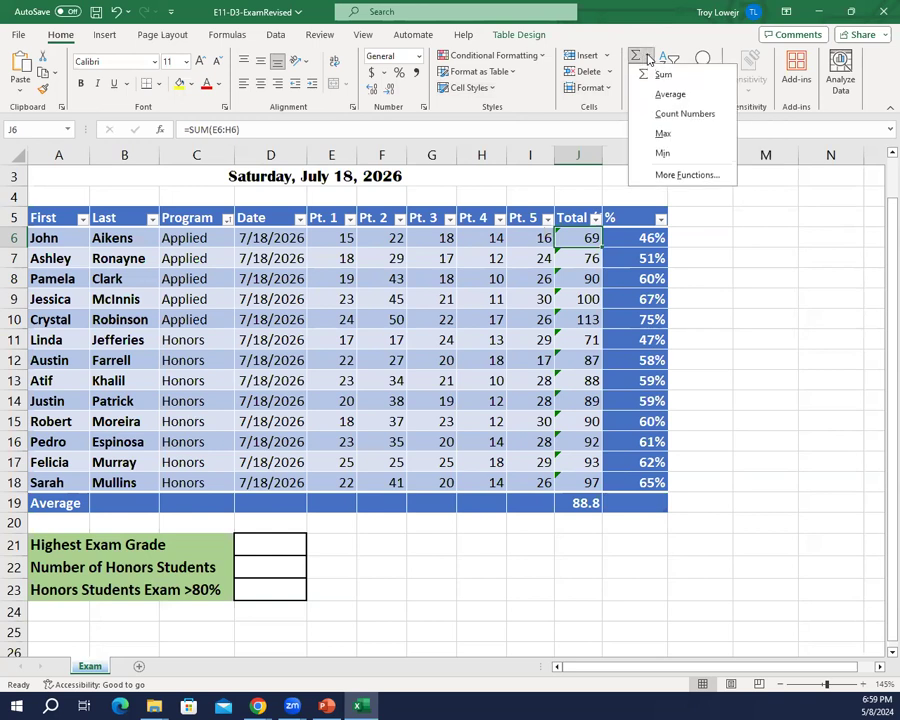
click(648, 59)
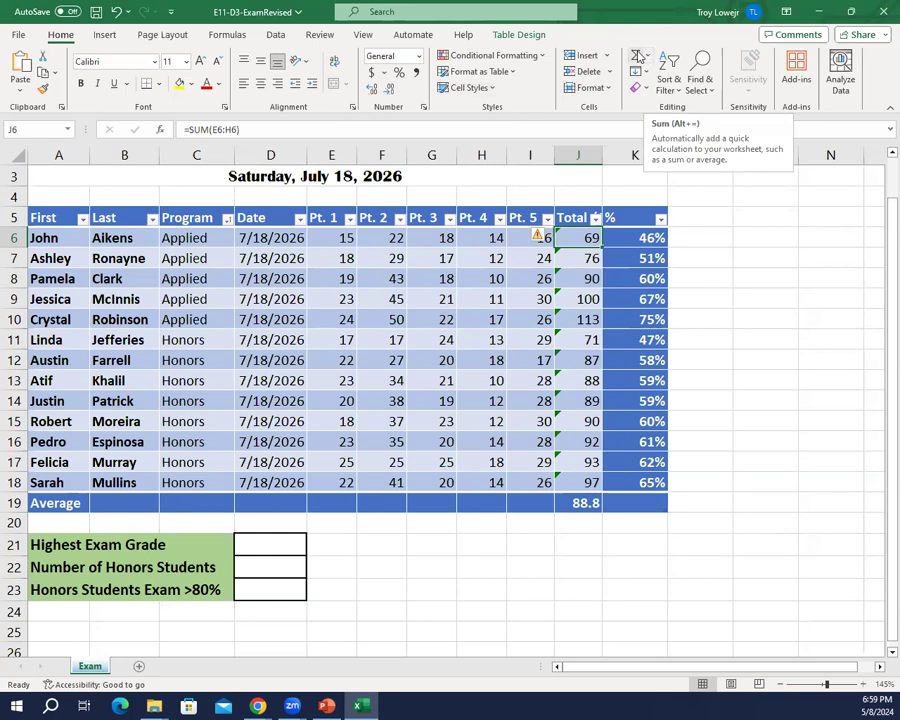
click(636, 57)
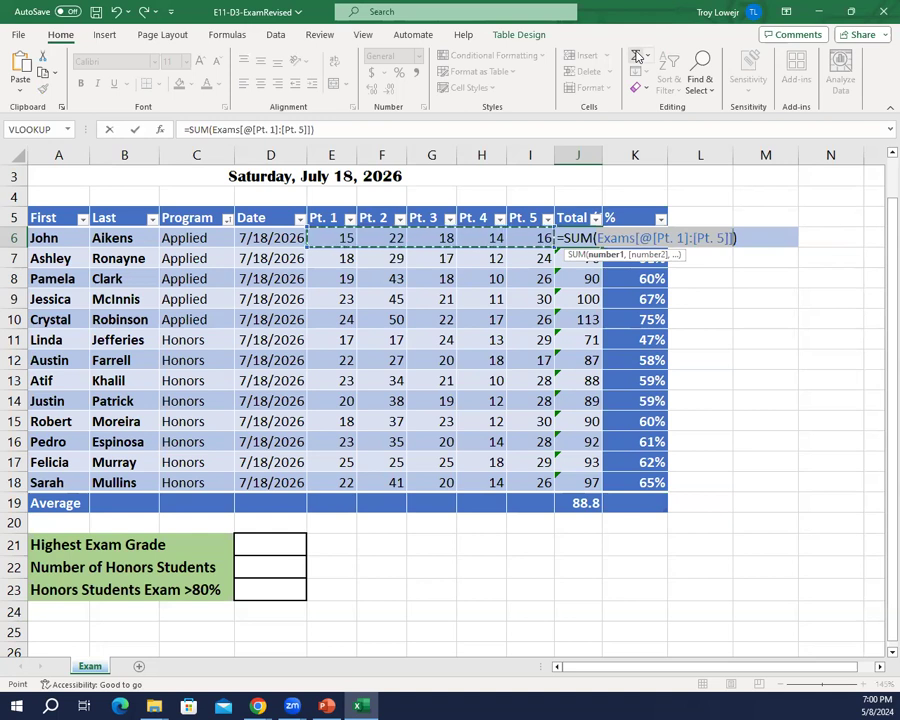
key(Return)
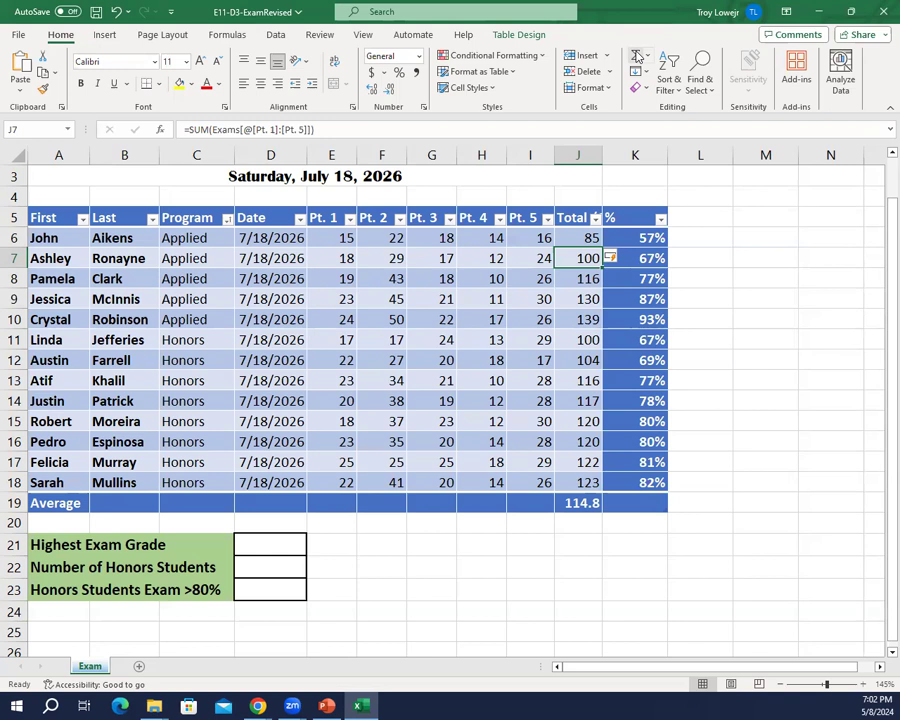
Step: Set the table's total row cell for the % column, K19, to the Average function
click(613, 502)
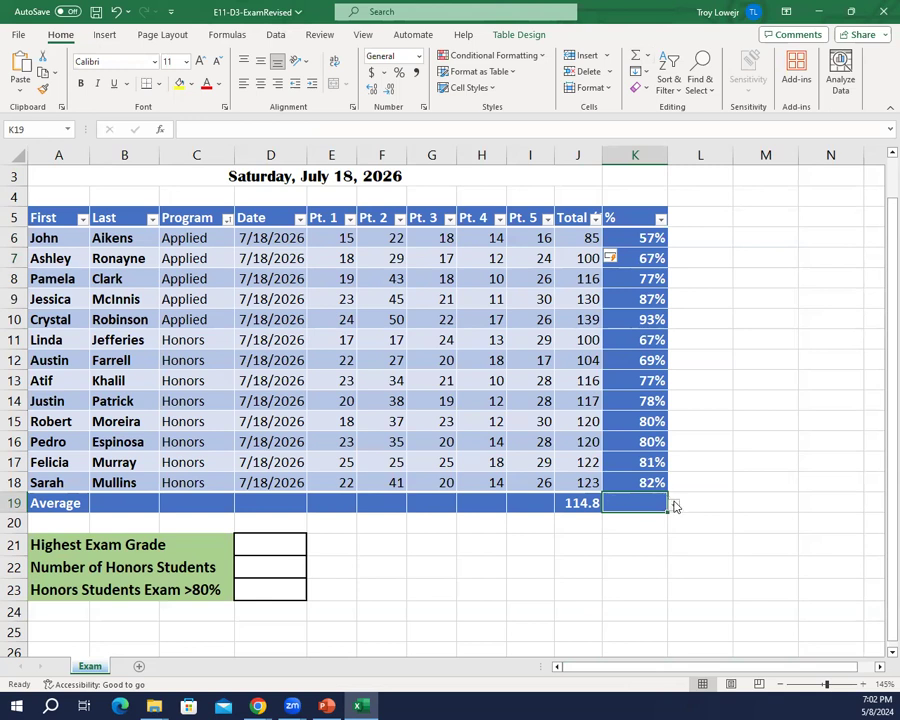
click(675, 508)
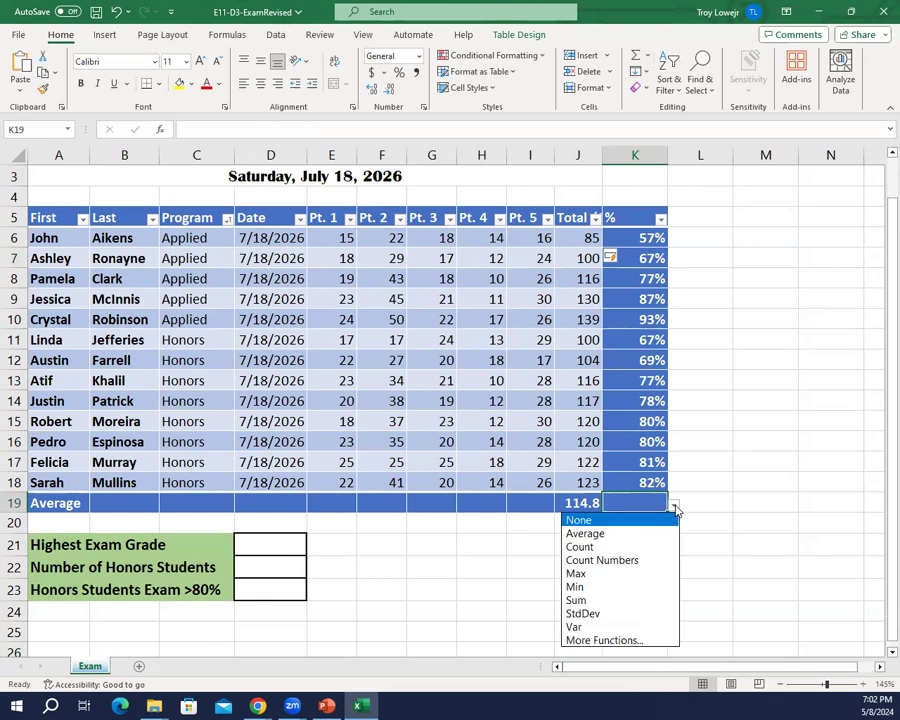
click(587, 534)
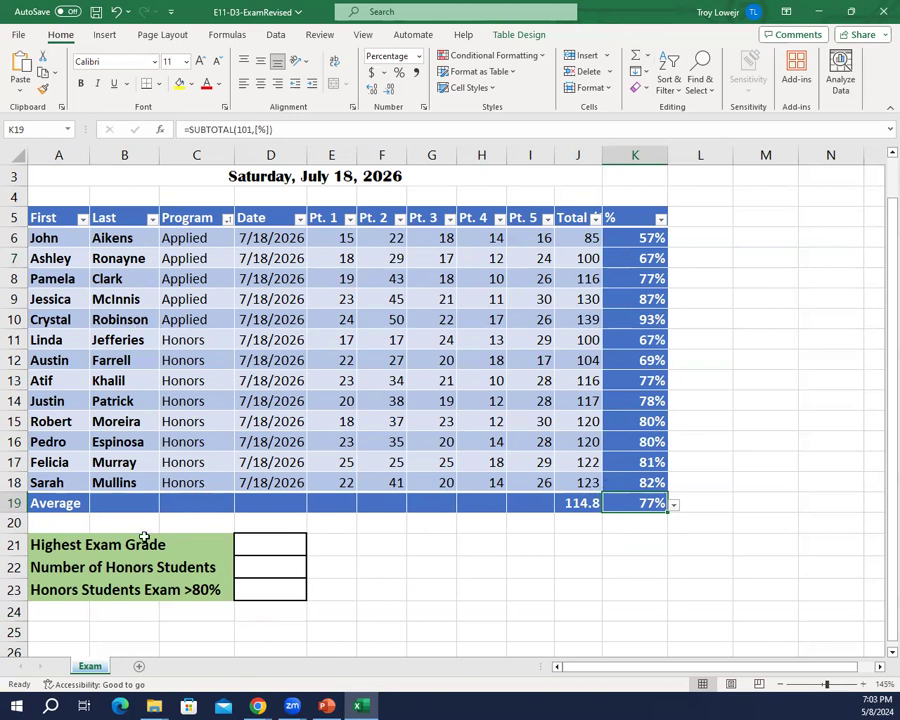
click(267, 540)
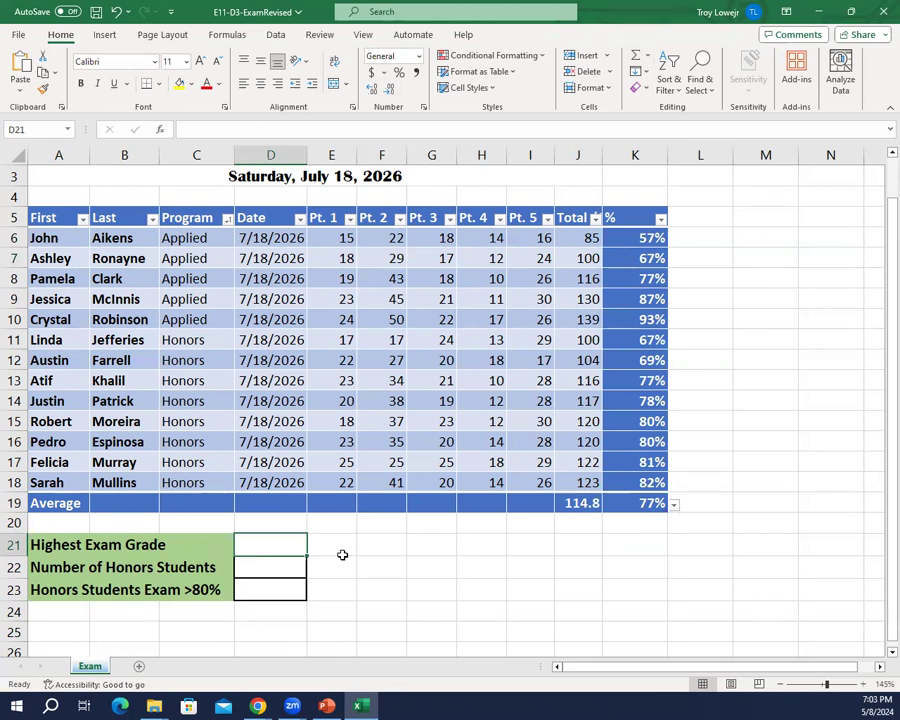
text(=)
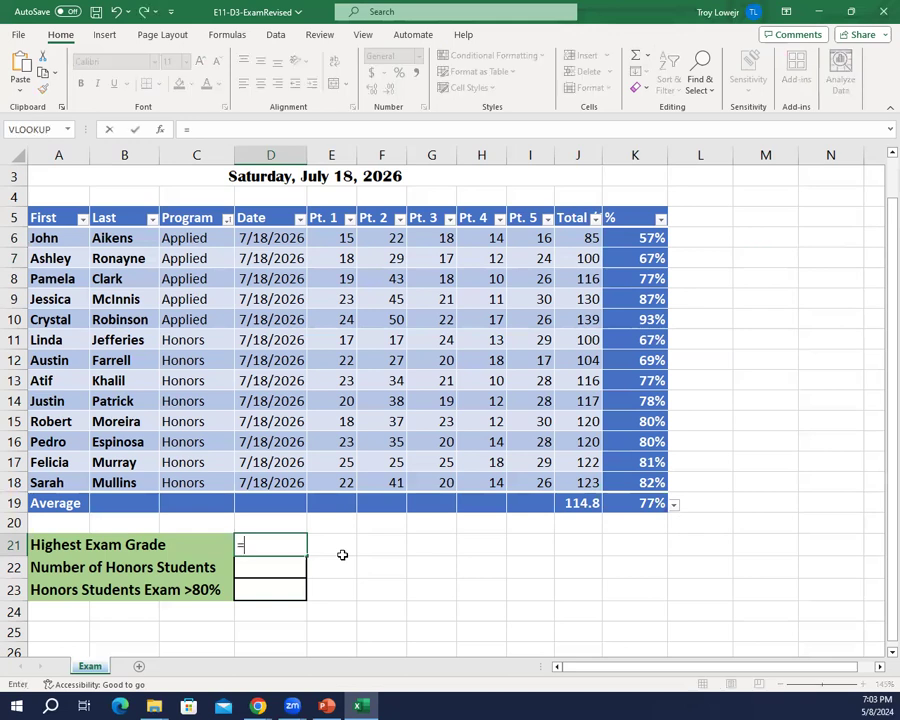
text(MAX)
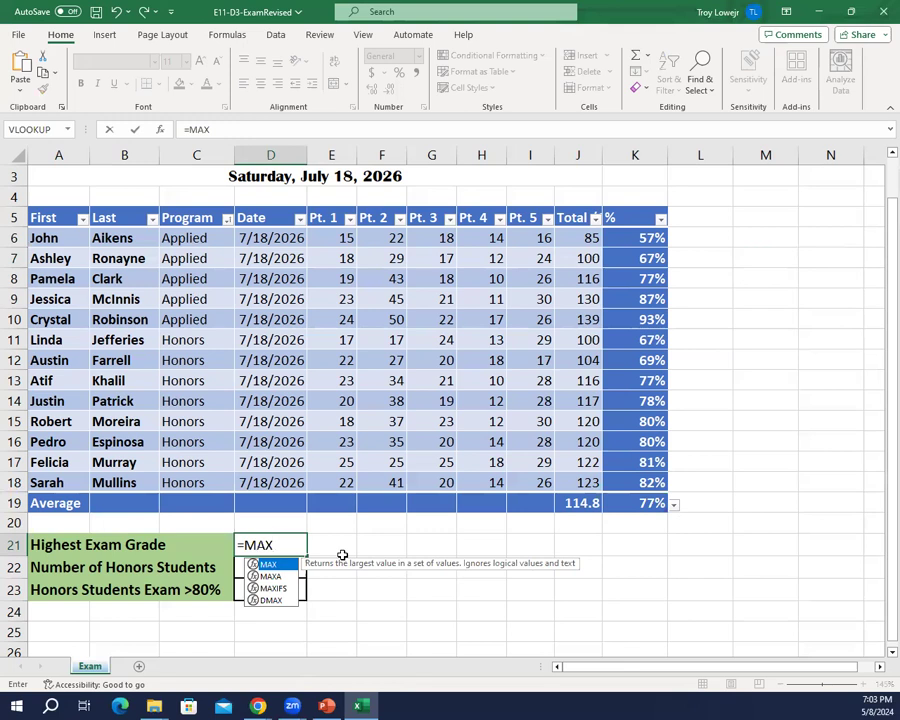
drag(637, 239, 650, 417)
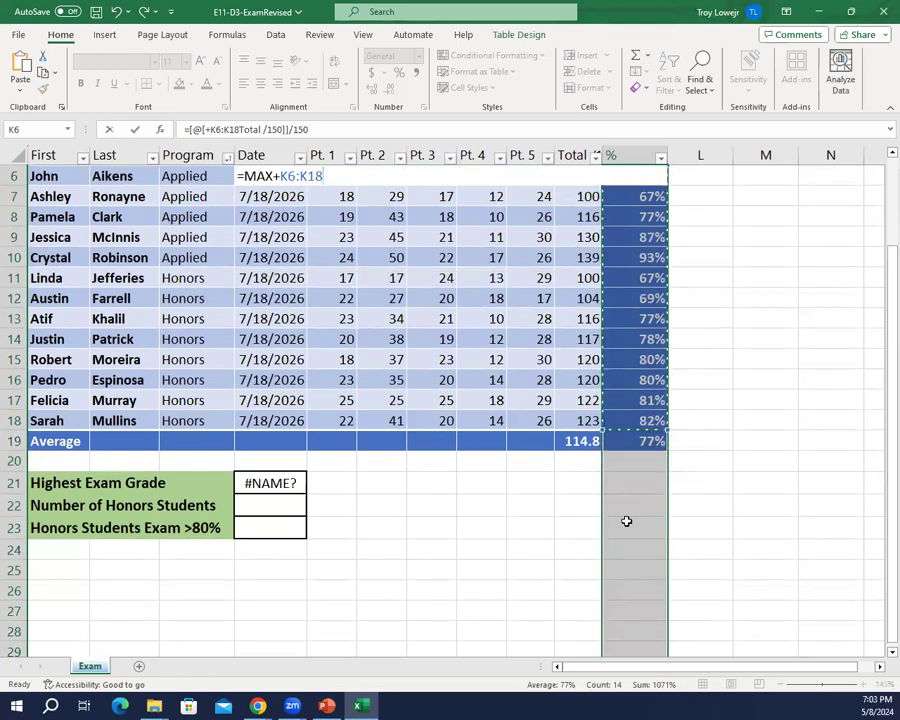
key(Escape)
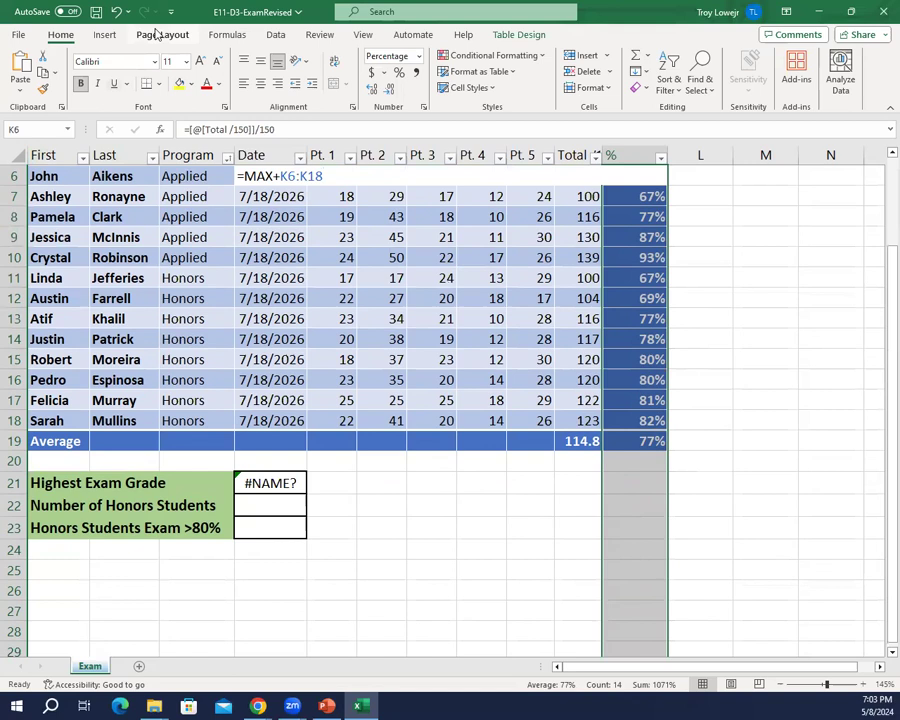
click(116, 12)
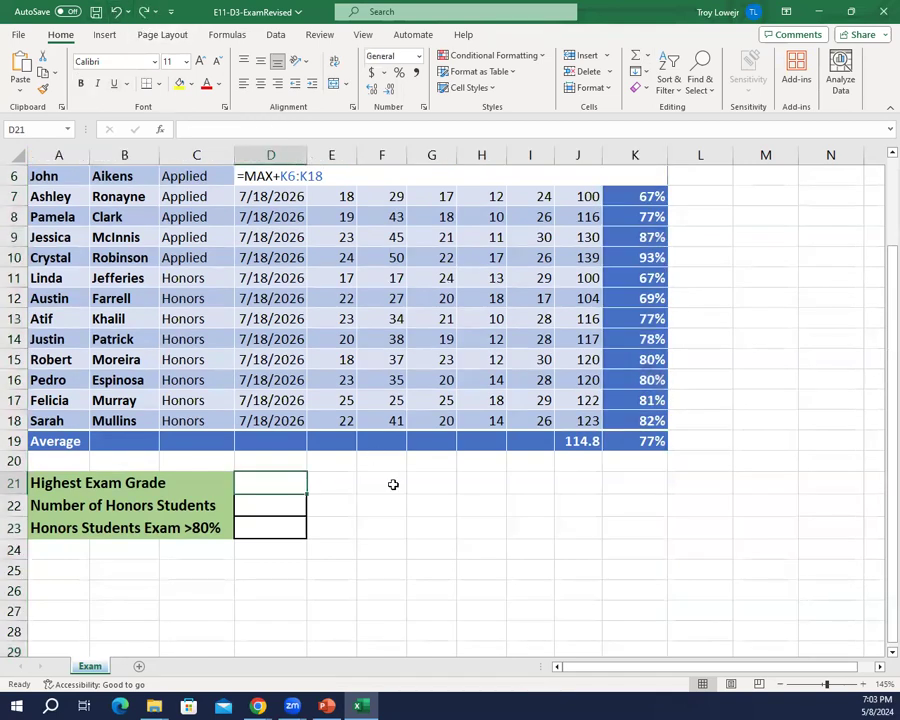
Step: Enter the Highest Exam Grade formula =MAX(Exams[%]) in D21, referencing the table's % column
scroll(396, 482, up, 2)
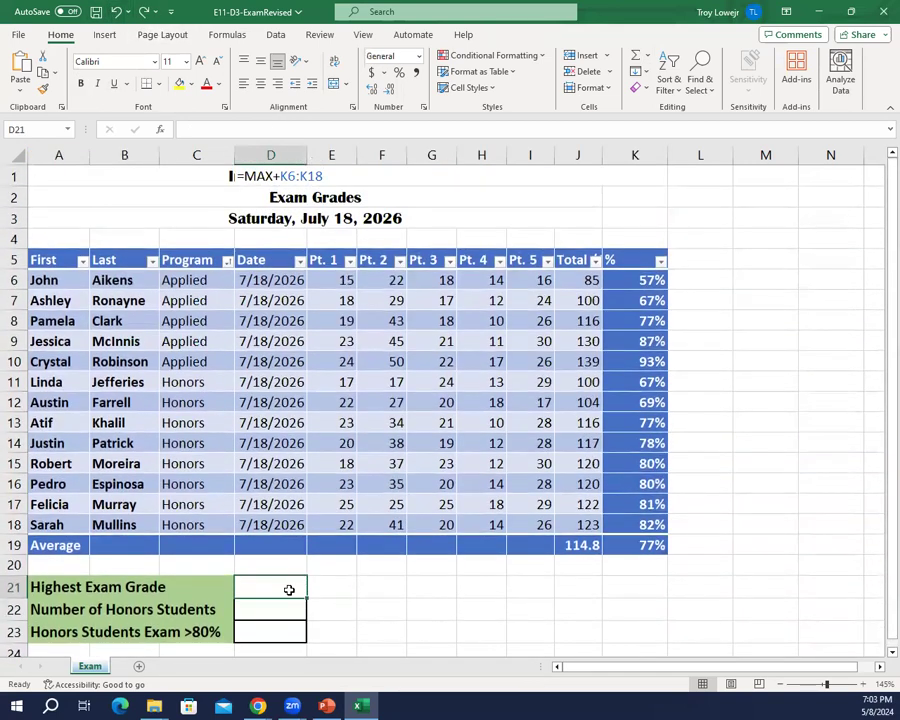
text(=max)
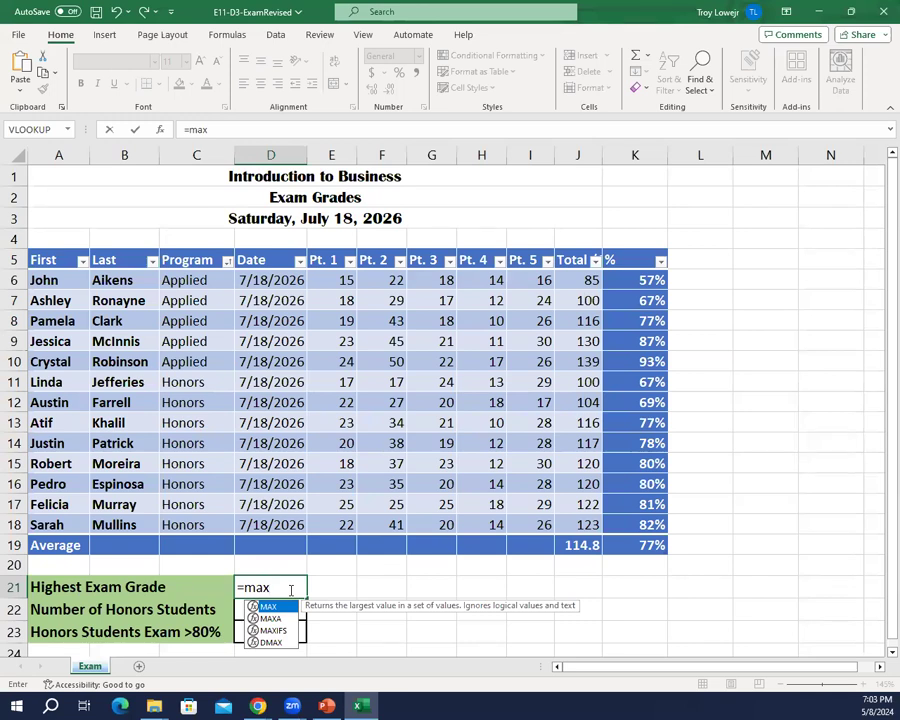
text(()
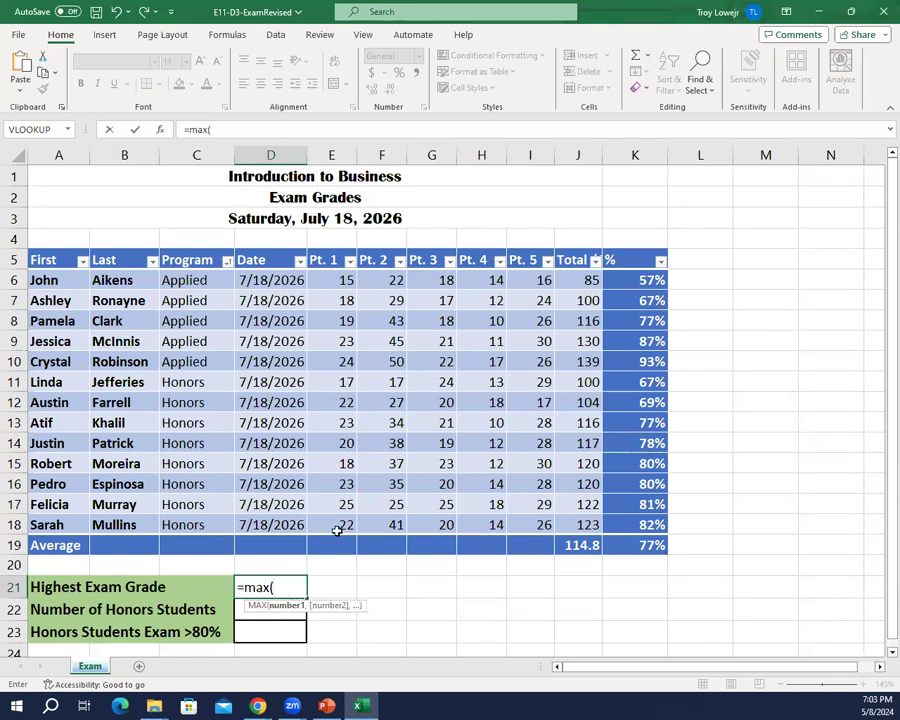
drag(624, 285, 640, 520)
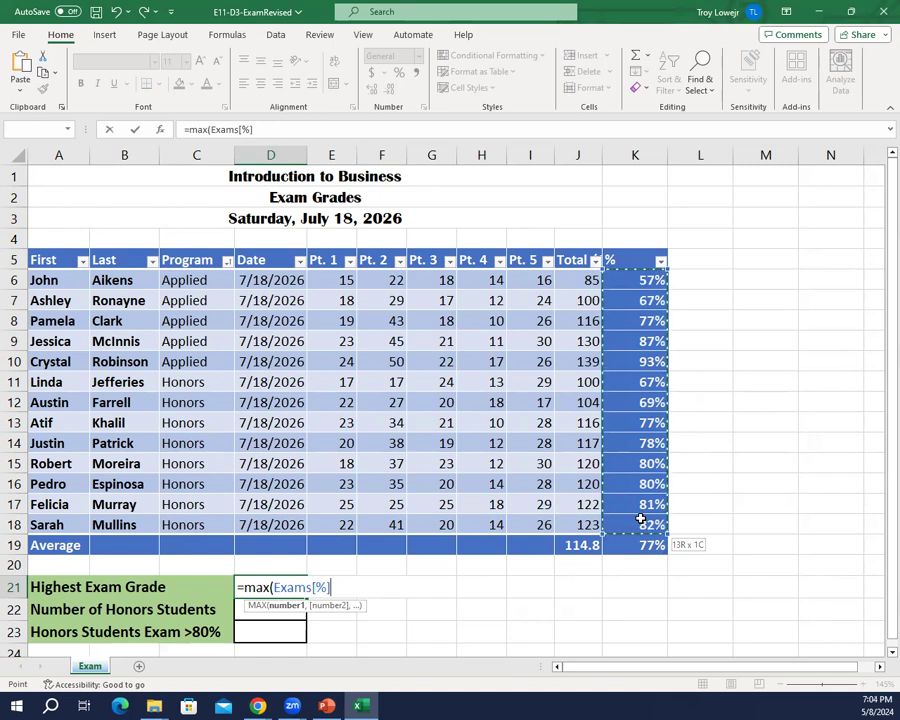
drag(641, 519, 641, 520)
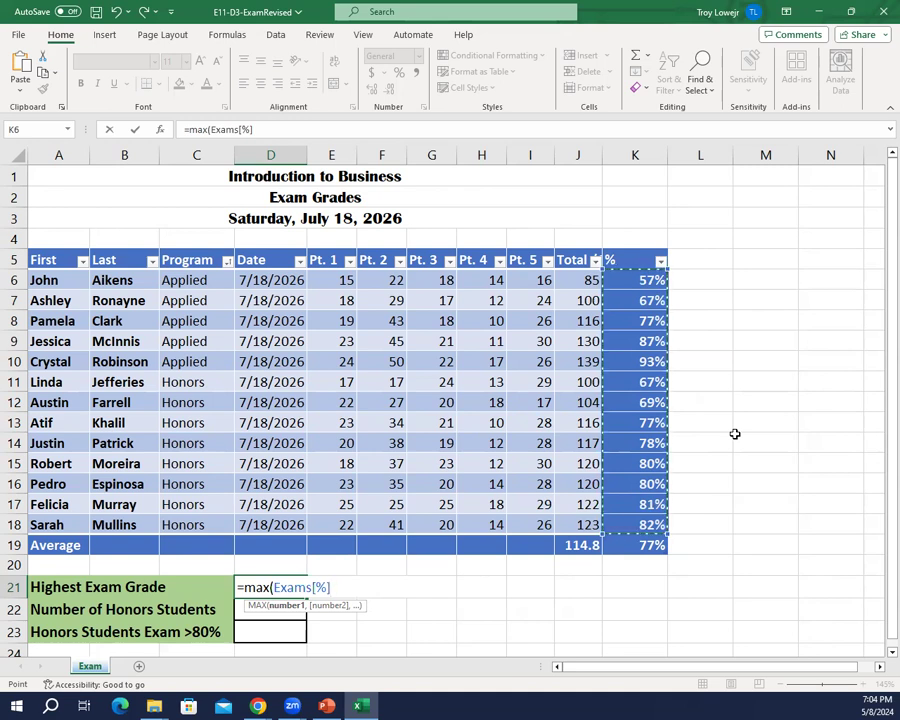
text())
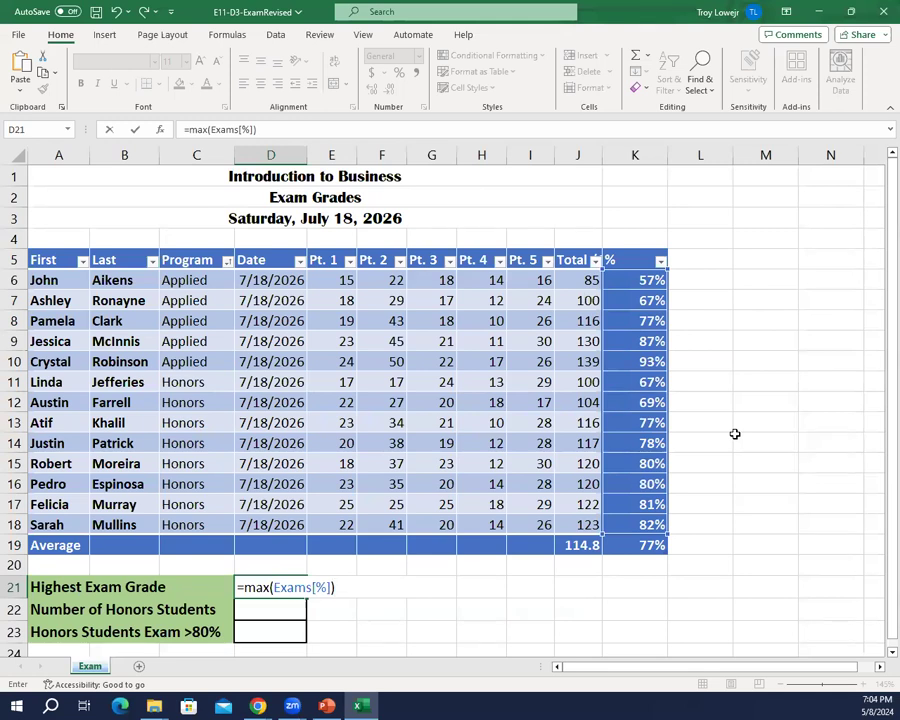
key(Return)
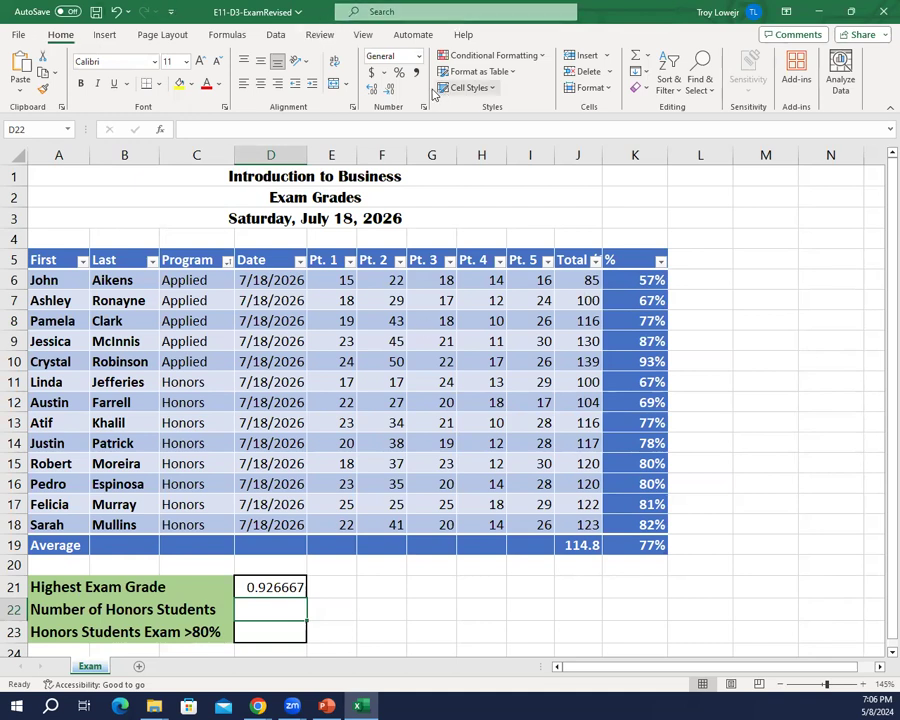
Step: Apply the Percentage number format to the Highest Exam Grade cell D21
click(398, 73)
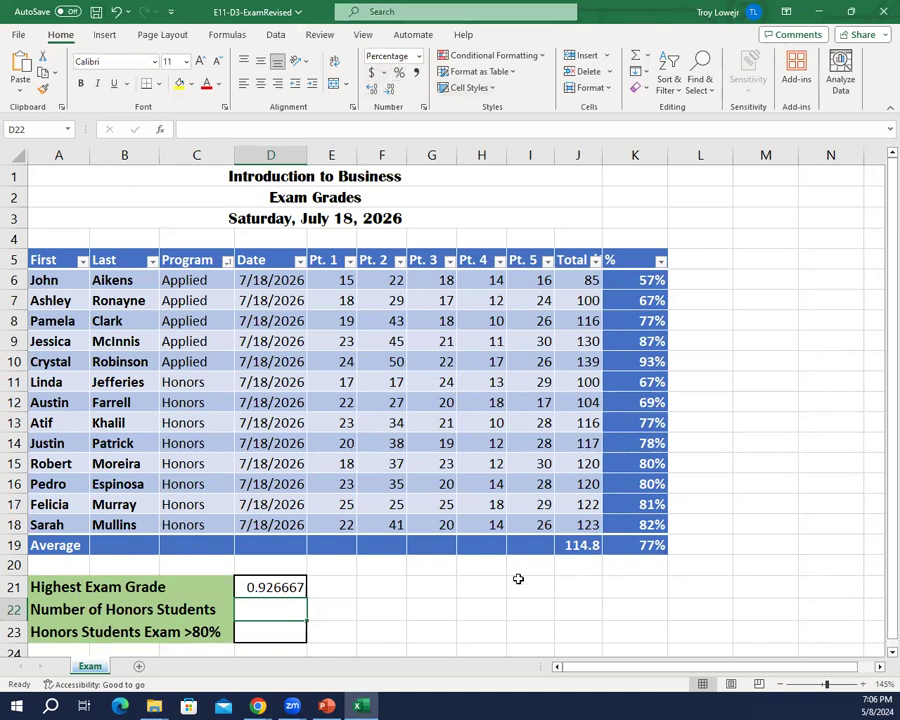
key(Up)
click(397, 73)
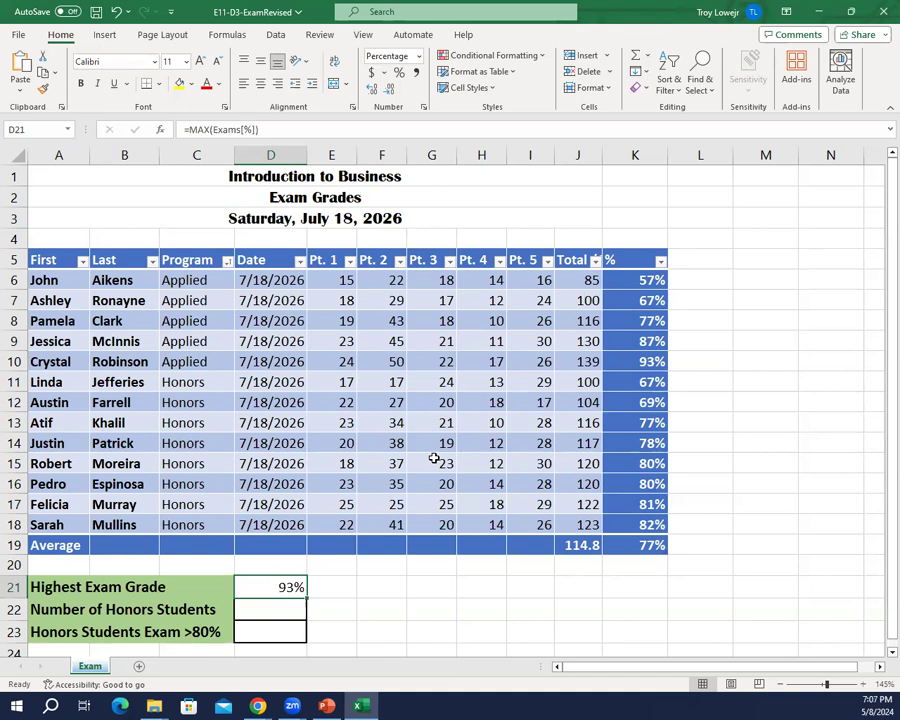
Step: Enter =COUNTIF(Exams[Program],"Honors") in D22 for Number of Honors Students and reselect the cell to check its formula
key(Down)
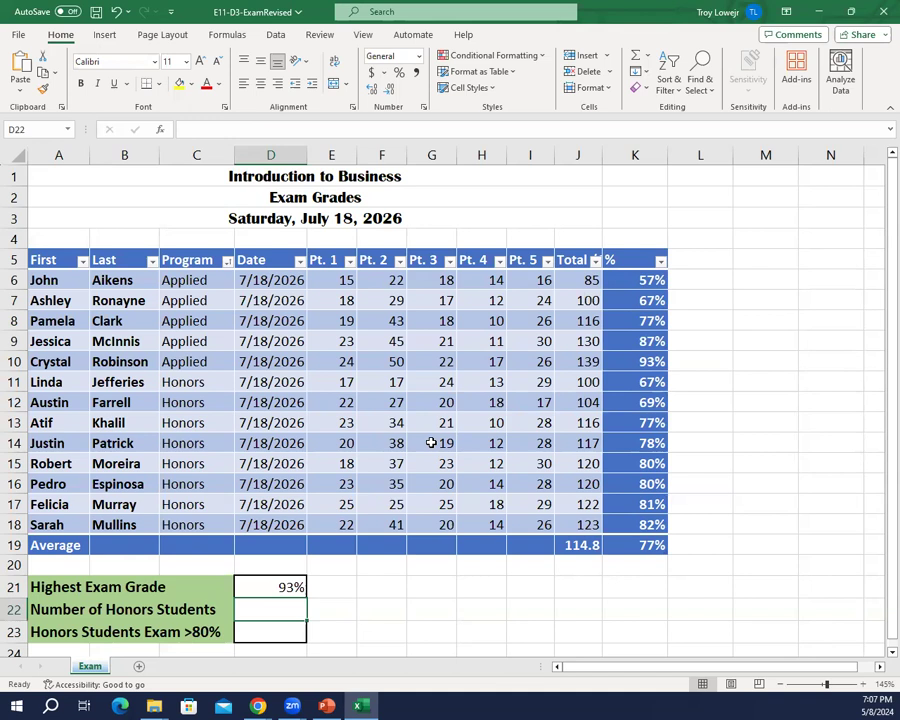
text(=)
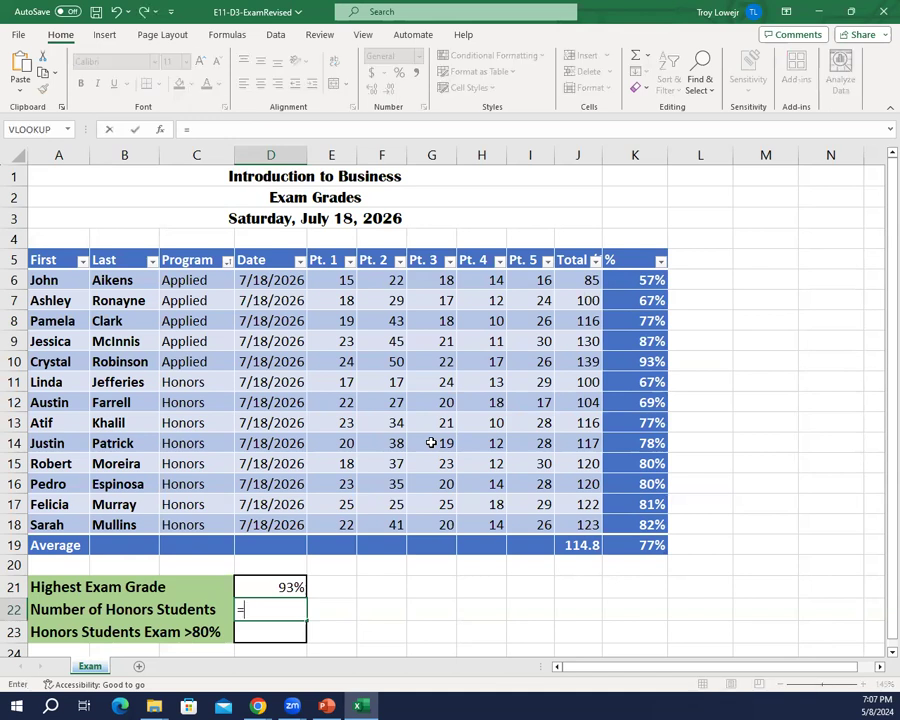
text(cou)
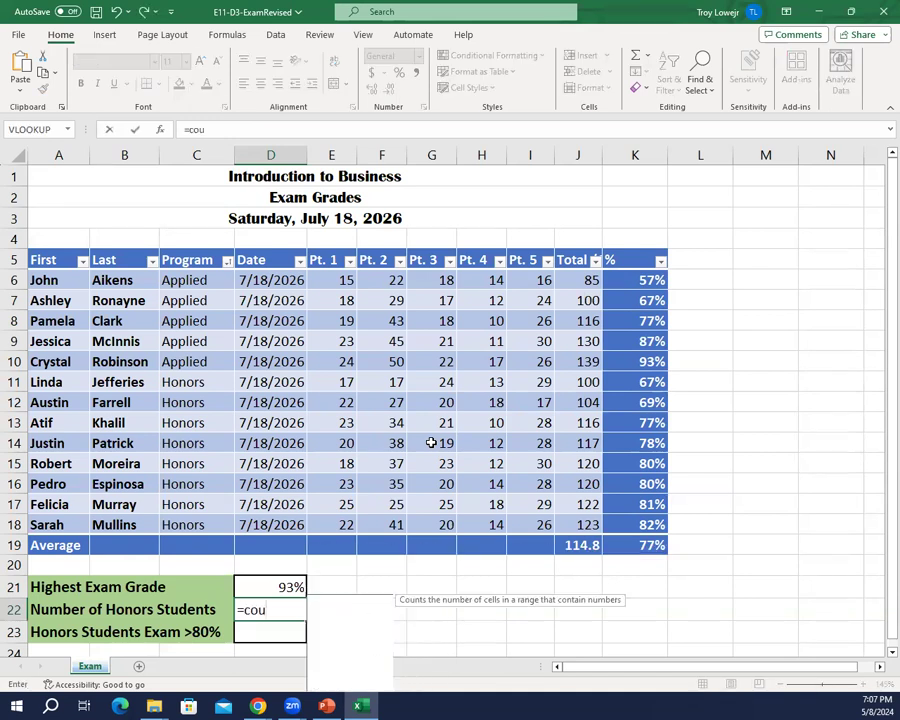
text(ntif)
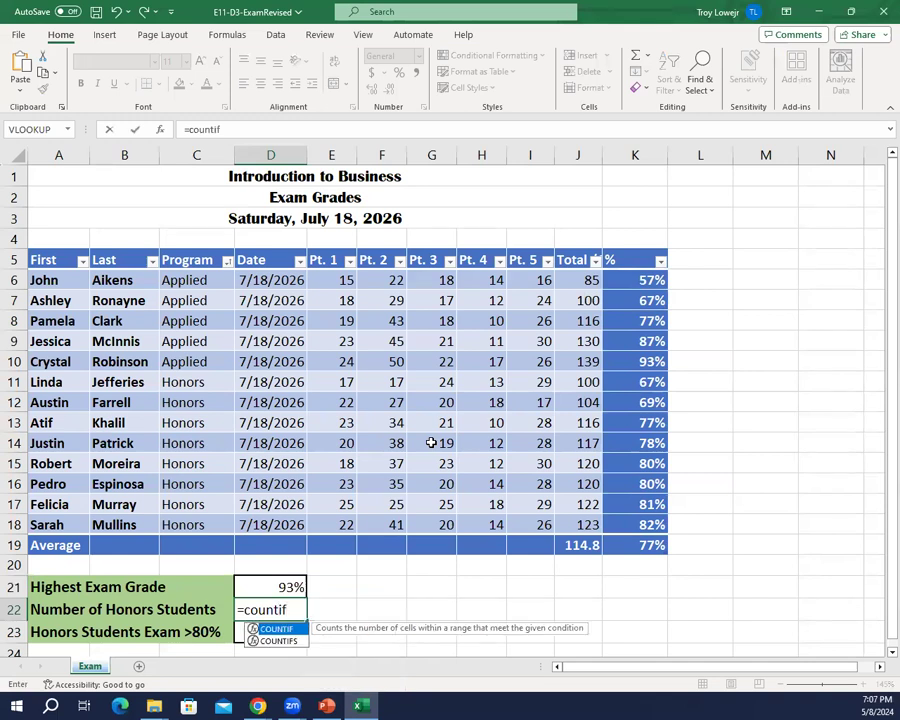
text(()
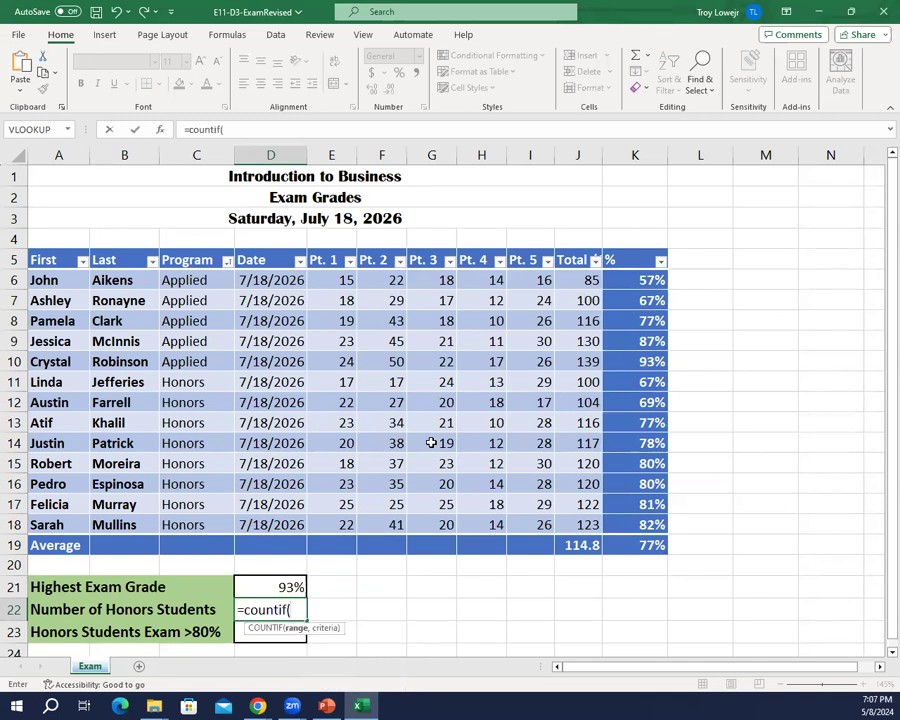
text(Exams)
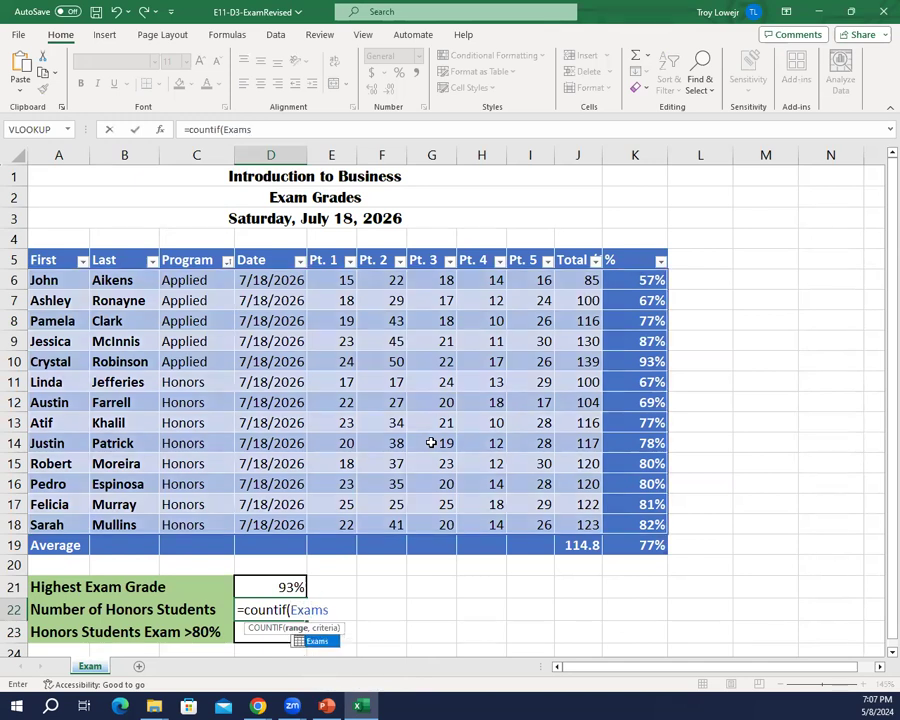
text([pr)
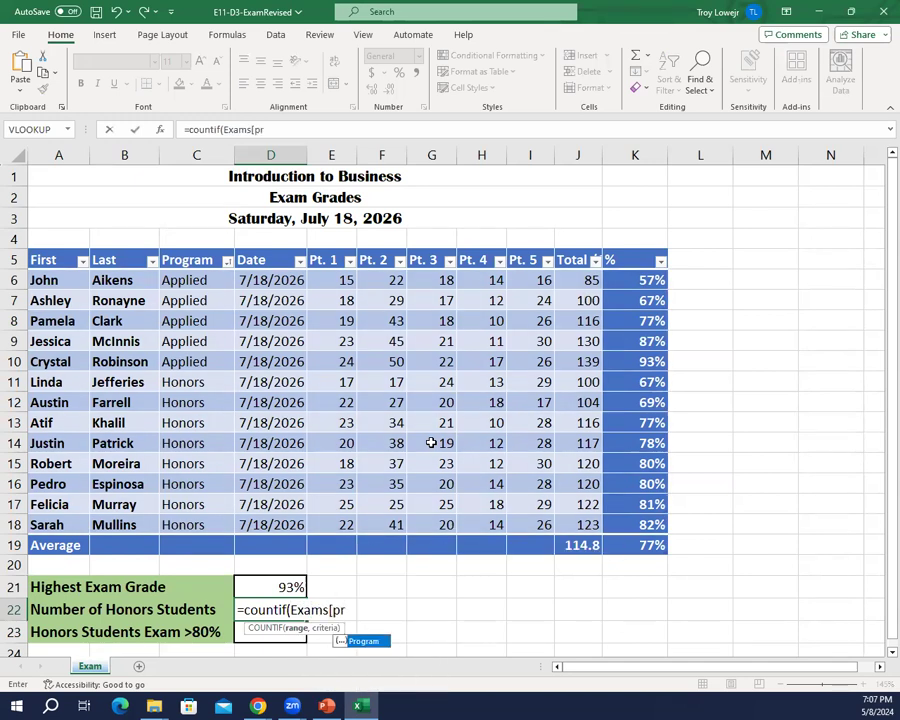
text(ogram])
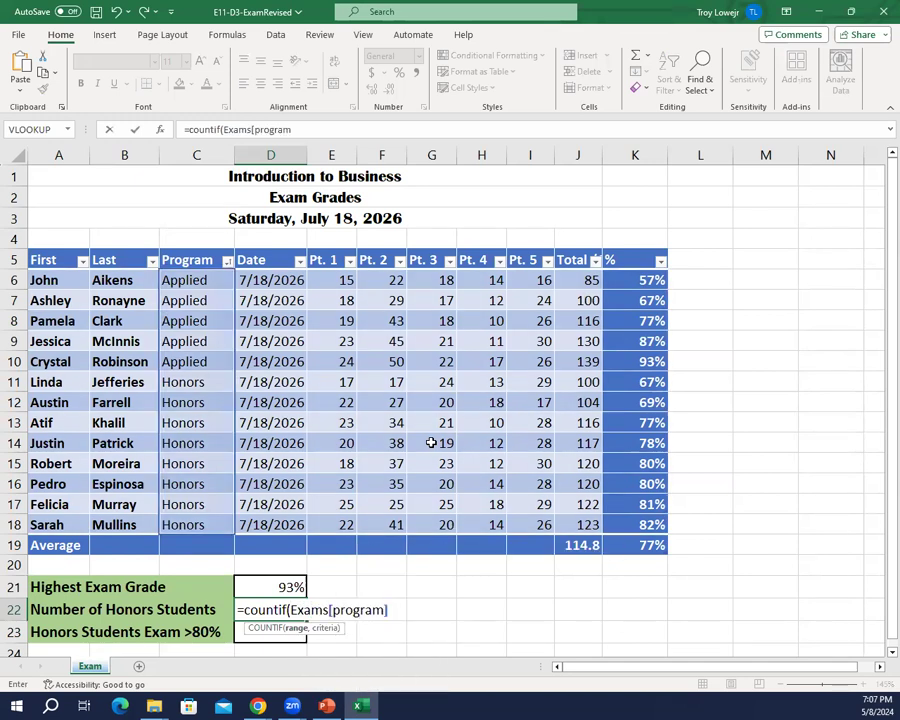
text(,)
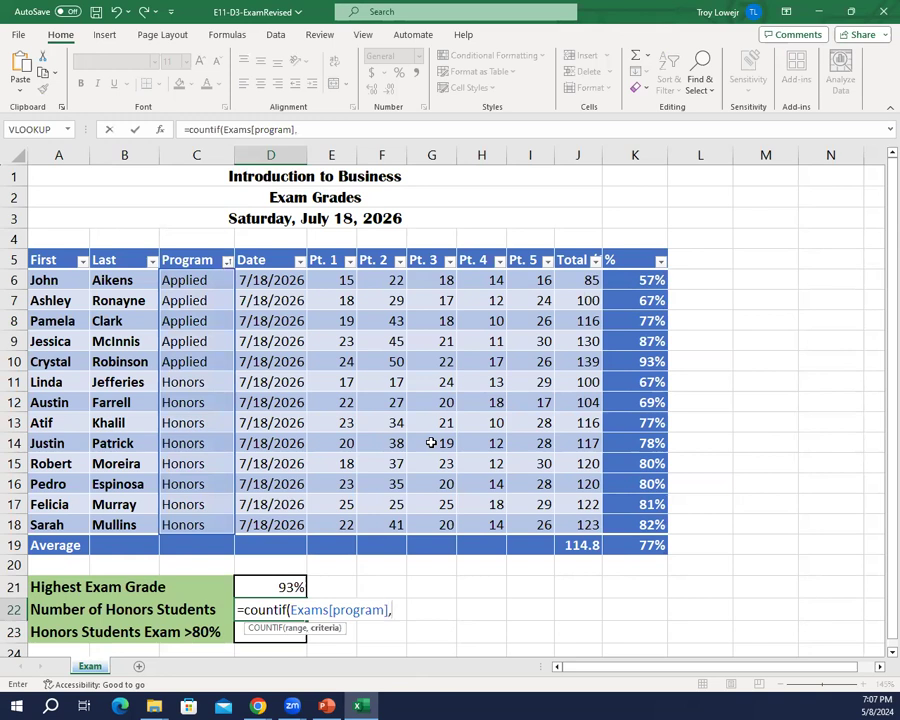
text("Honors")
key(Return)
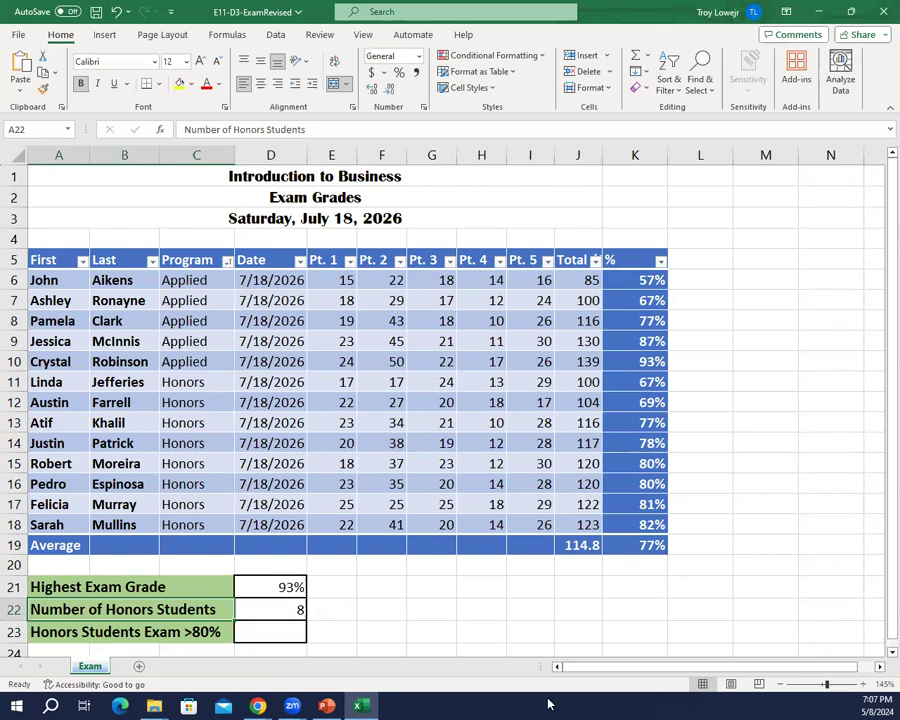
click(298, 612)
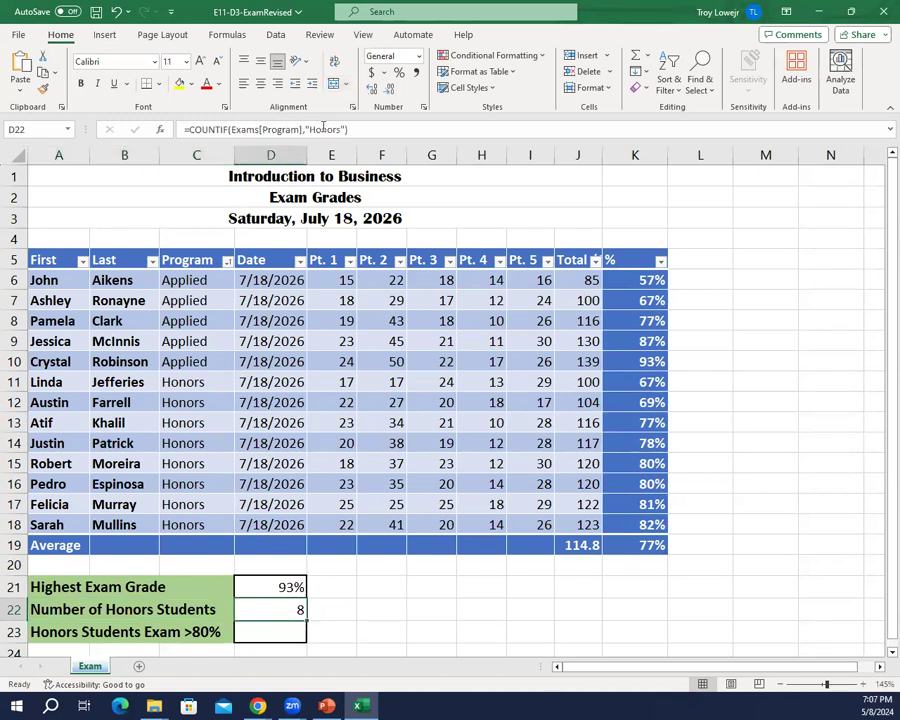
Step: Inspect the COUNTIF formula in D22 and its highlighted Program column range, leaving the formula as it is
click(361, 128)
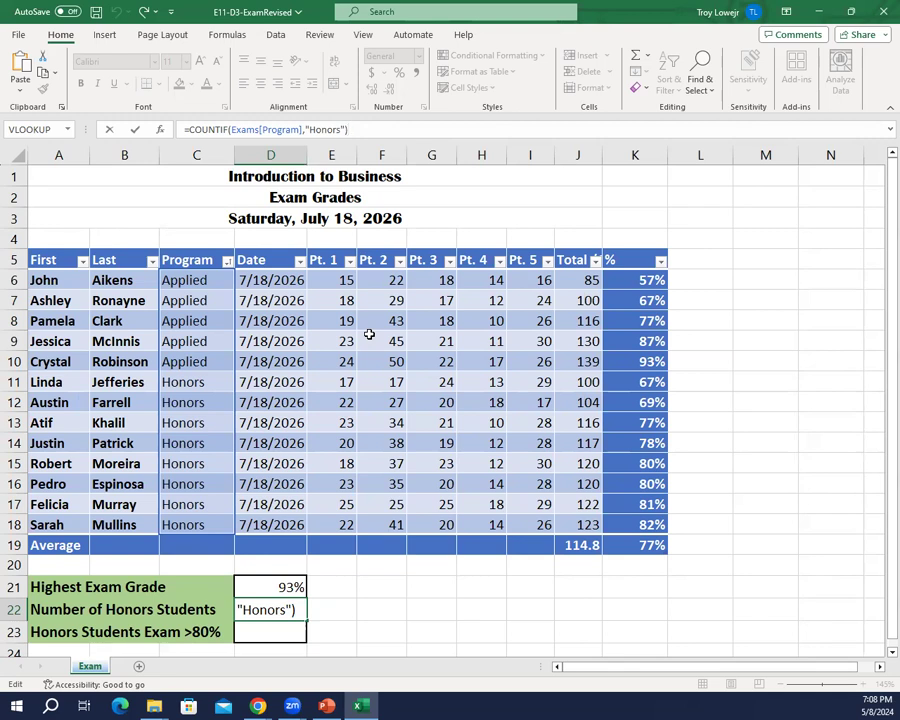
key(Return)
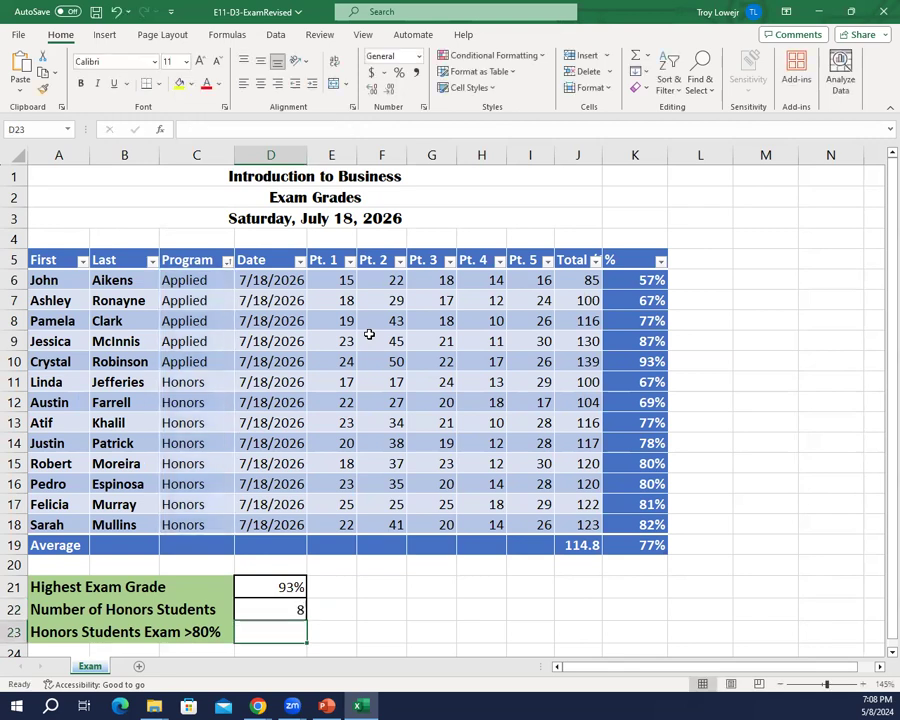
click(276, 605)
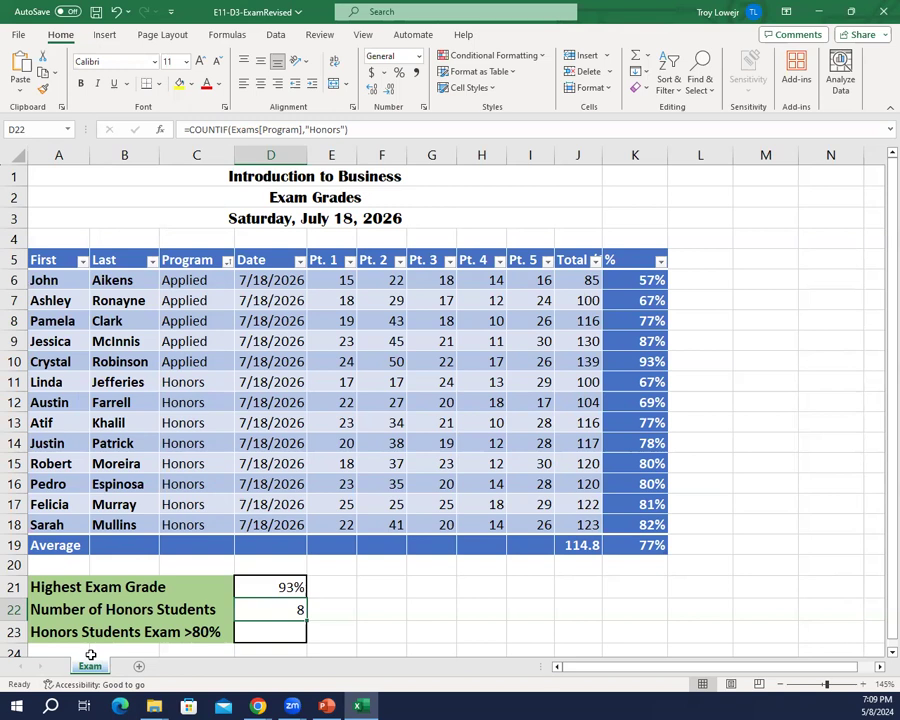
Step: Start a COUNTIFS formula in D23 for Honors Students Exam >80%, using exams[program] with the criterion honors as the first pair
click(293, 634)
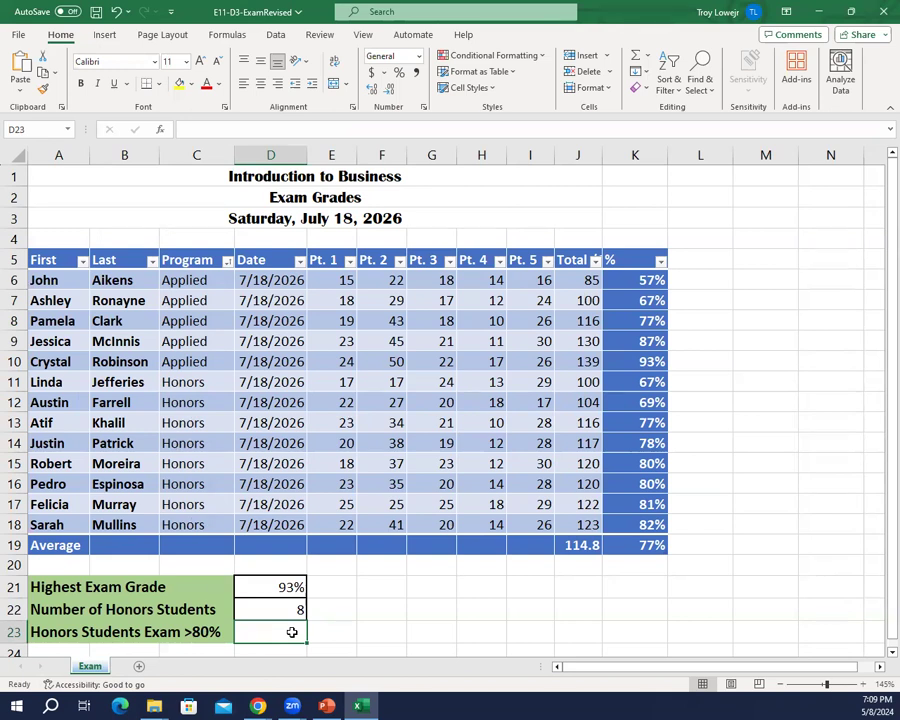
text(=)
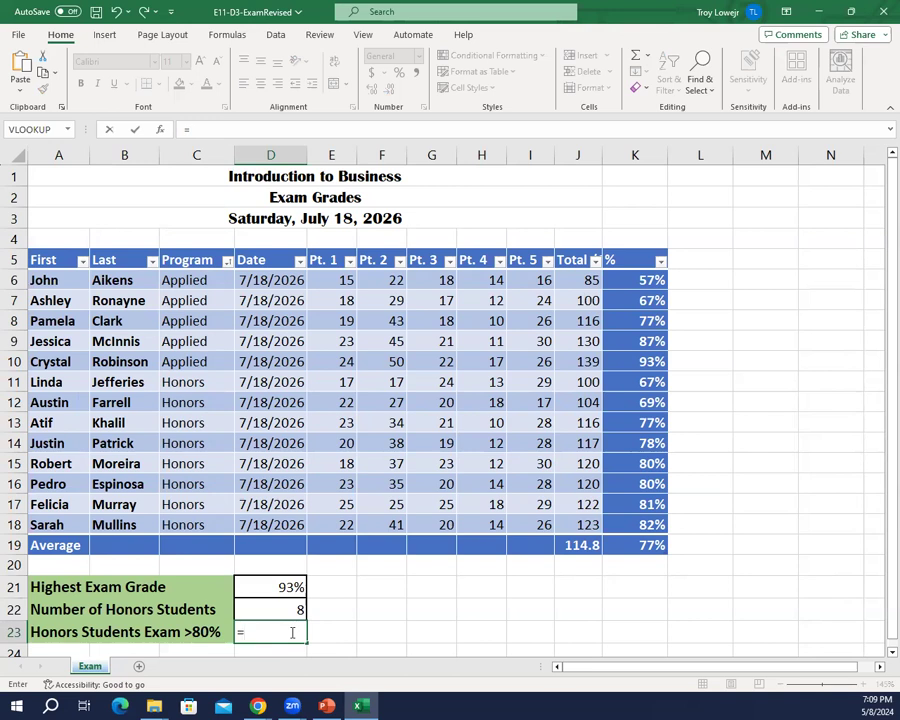
text(count)
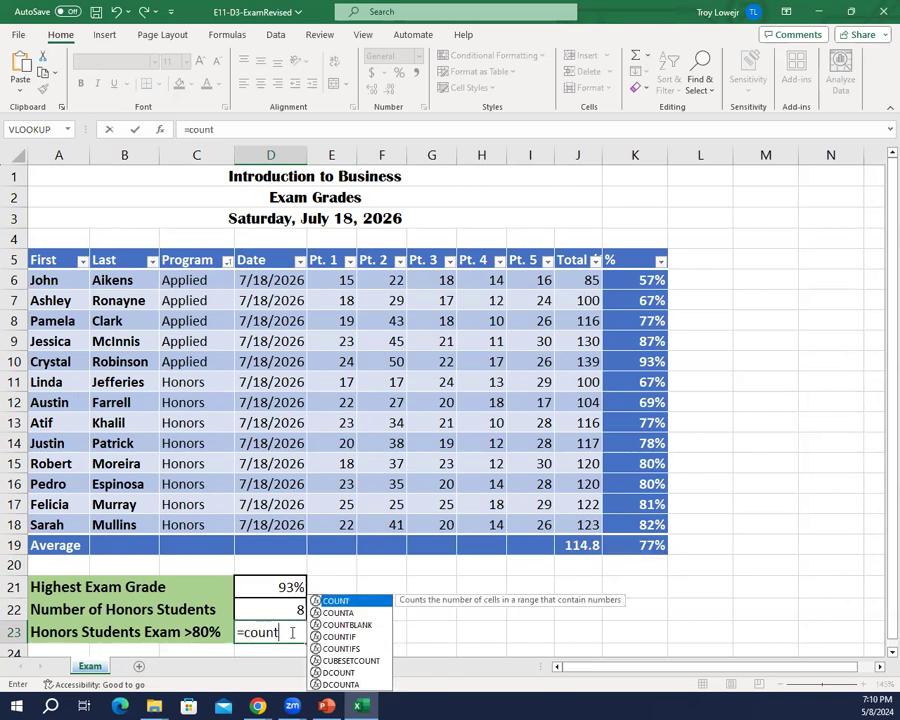
text(ifs()
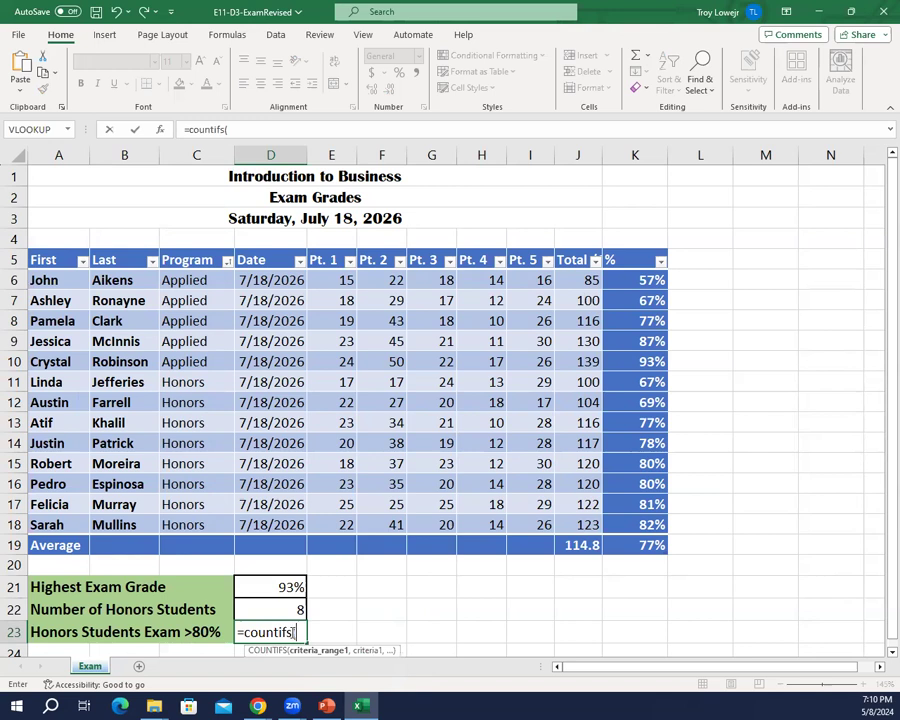
text(exams[)
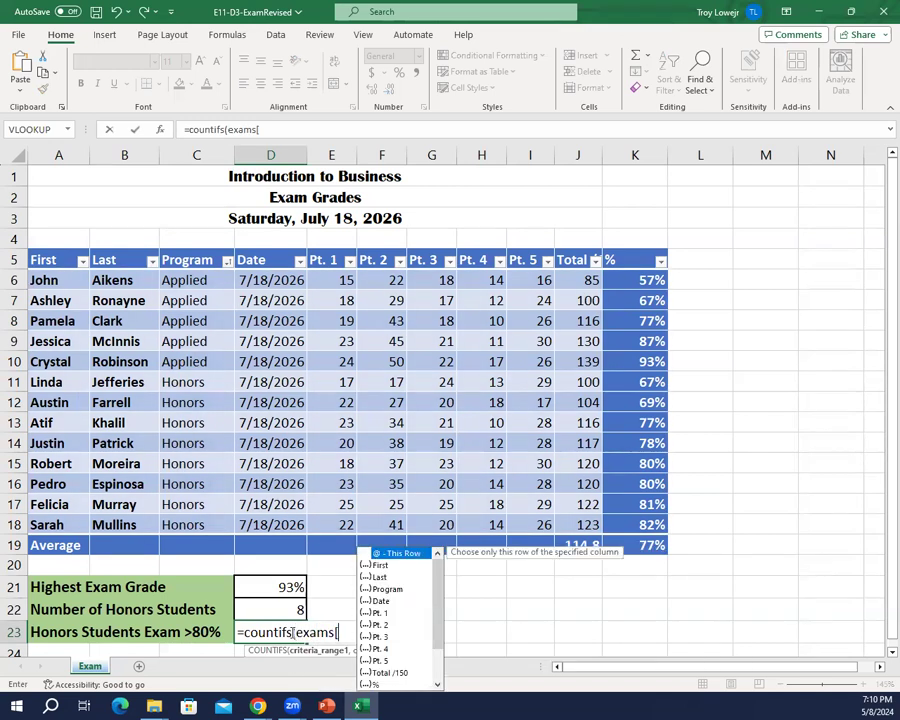
text(program)
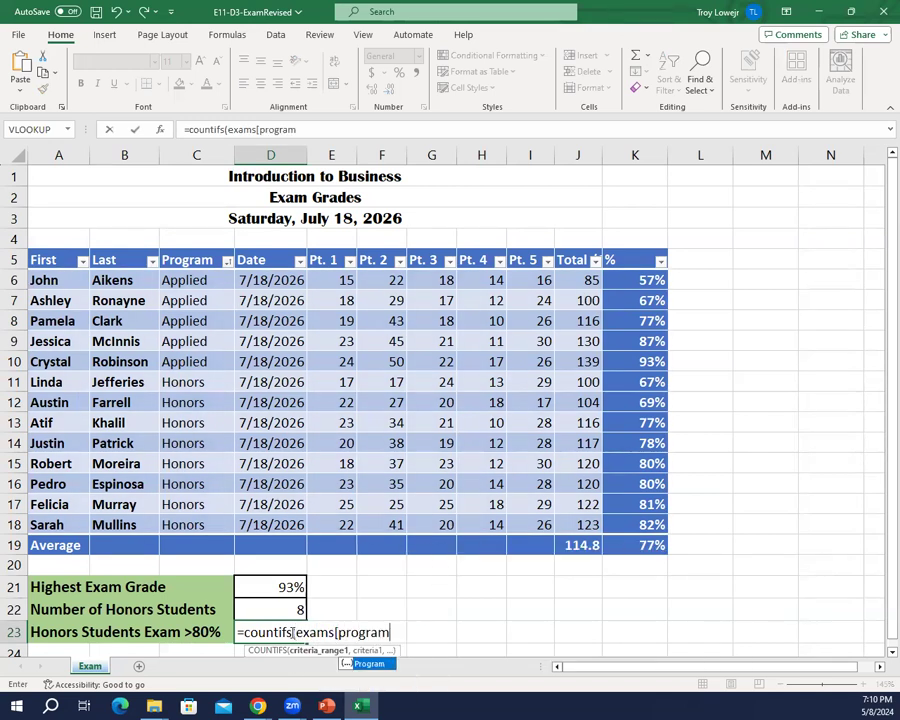
text(],"honors)
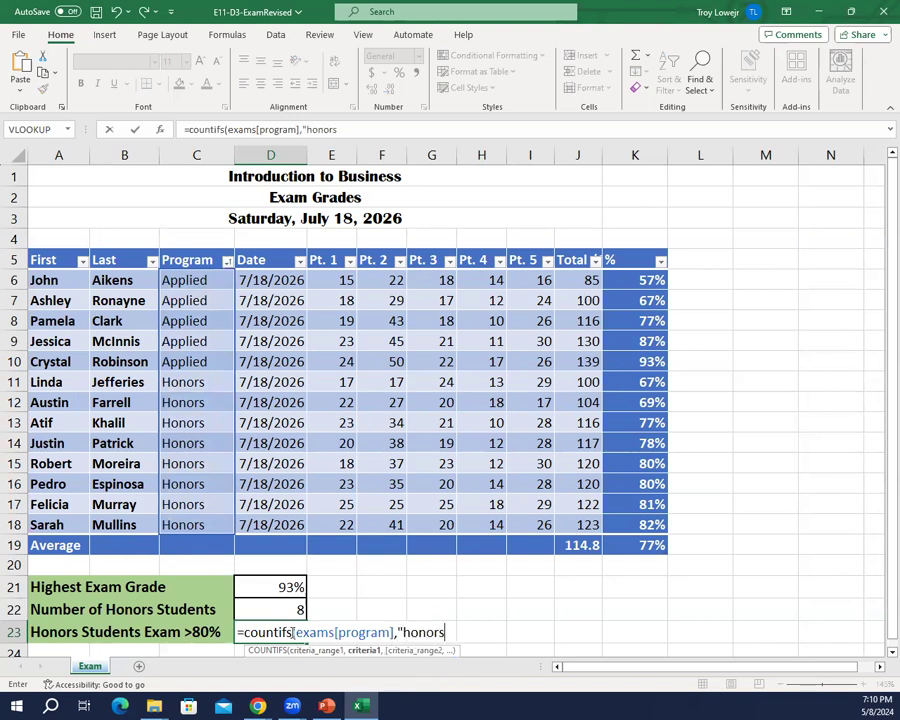
text(',exams[%])
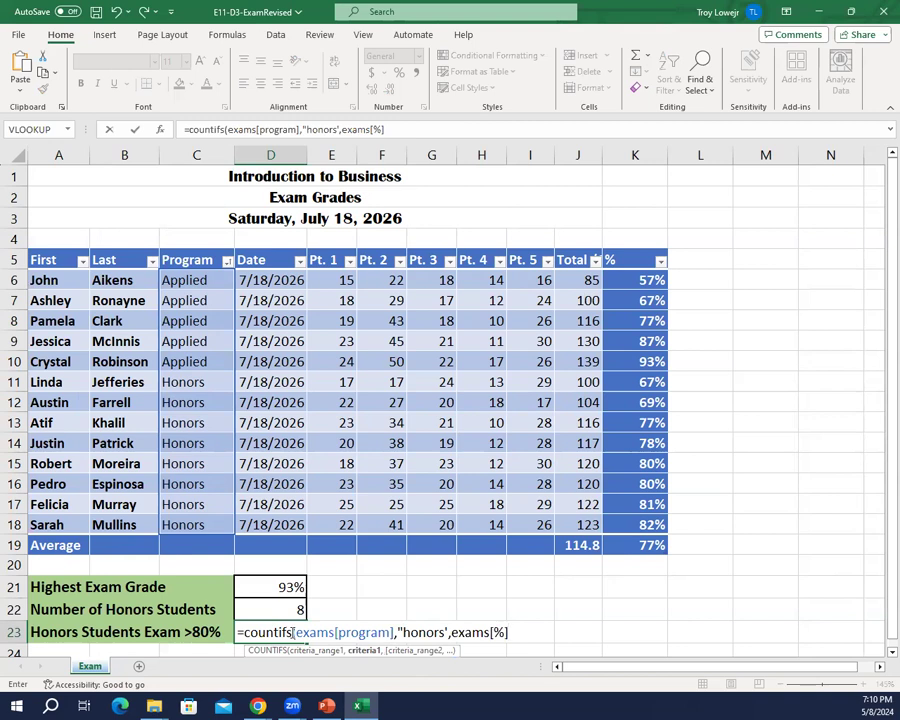
text(,">80%)
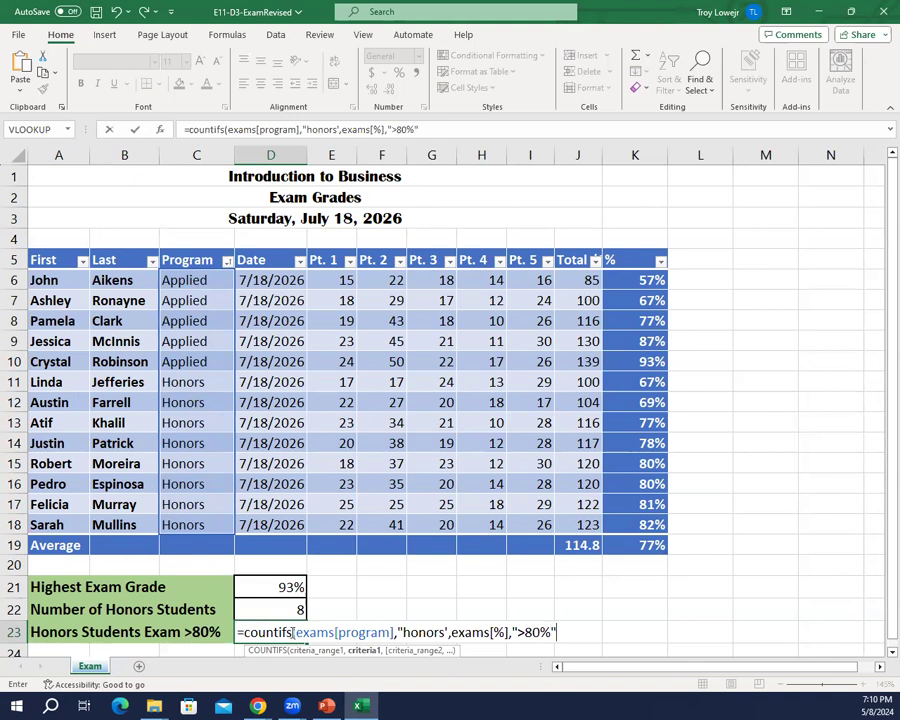
Step: Add exams[%] with the criterion ">80%" as the second COUNTIFS pair in D23 and try to commit the formula
text())
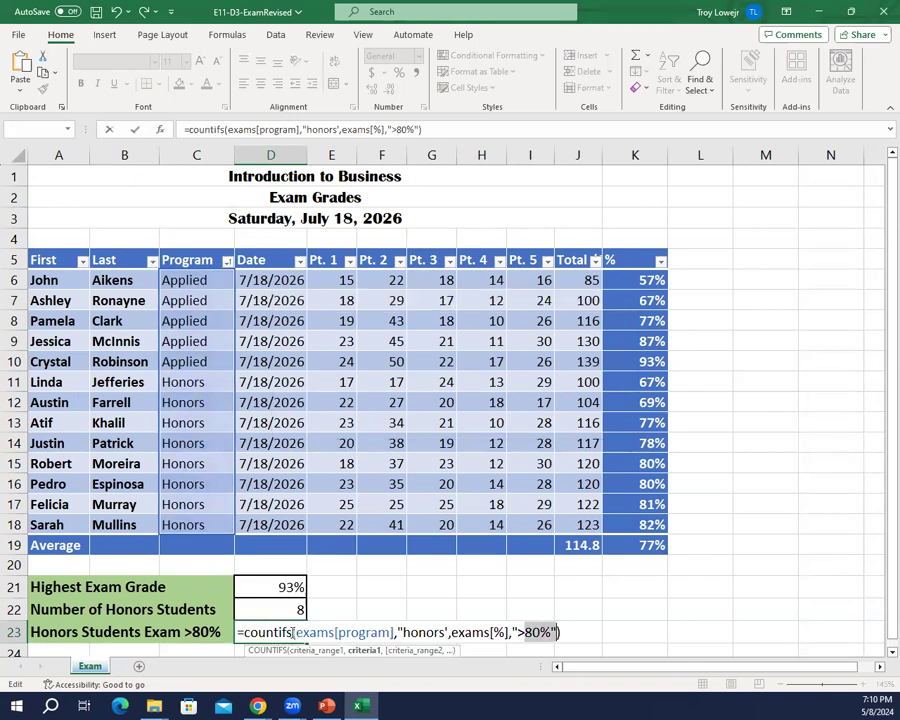
key(Return)
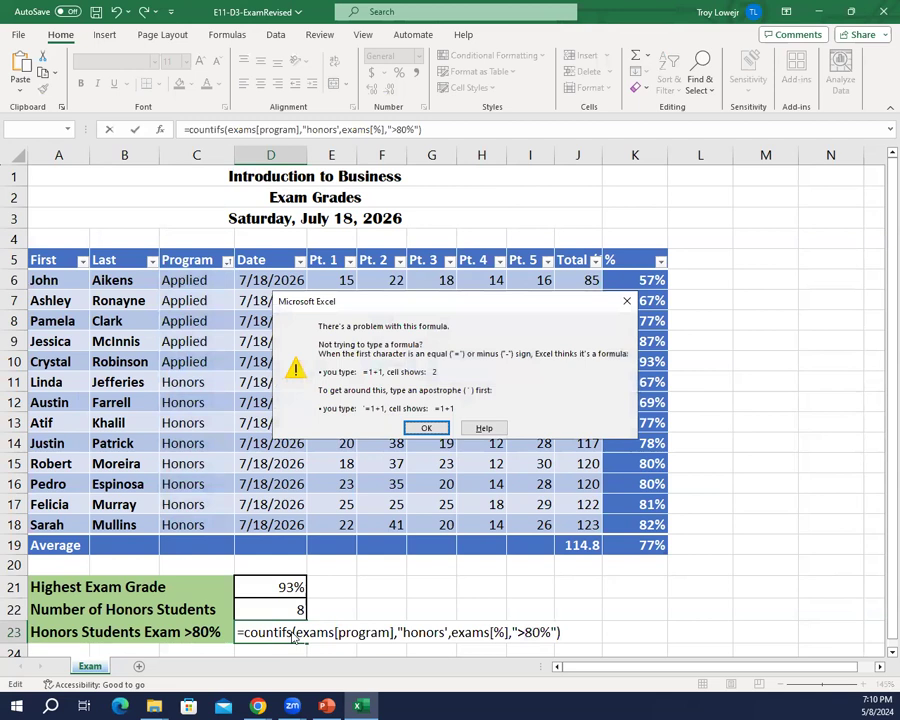
key(Return)
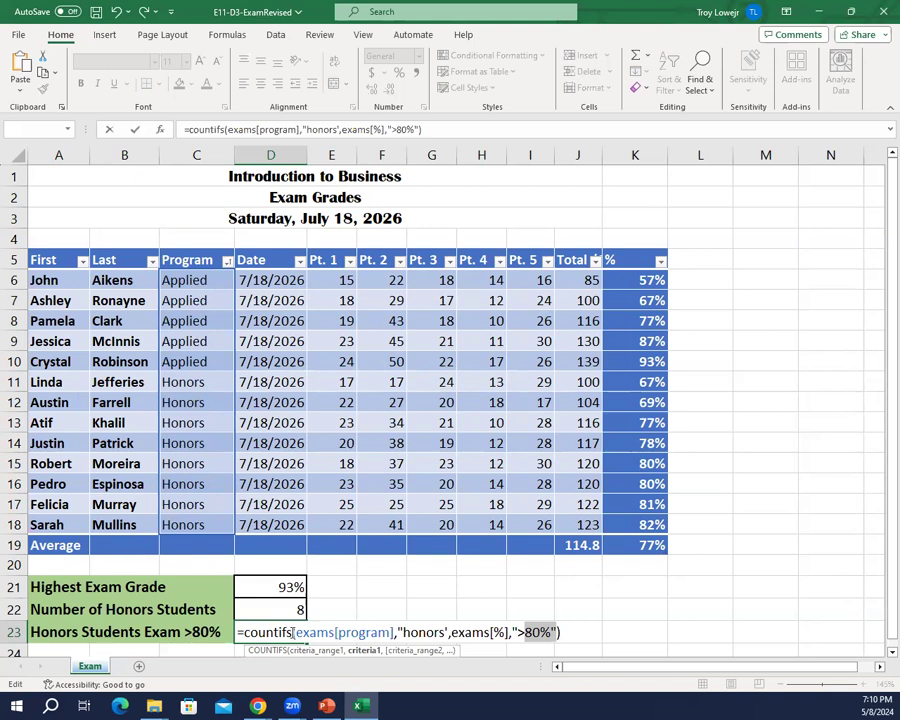
Step: Replace the single quote after honors with a double quote and commit =COUNTIFS(Exams[Program],"honors",Exams[%],">80%") in D23
key(Left)
key(Left)
key(Left)
key(Left)
key(Left)
key(Left)
key(Left)
key(Left)
key(Left)
key(Left)
key(Left)
key(Left)
key(Left)
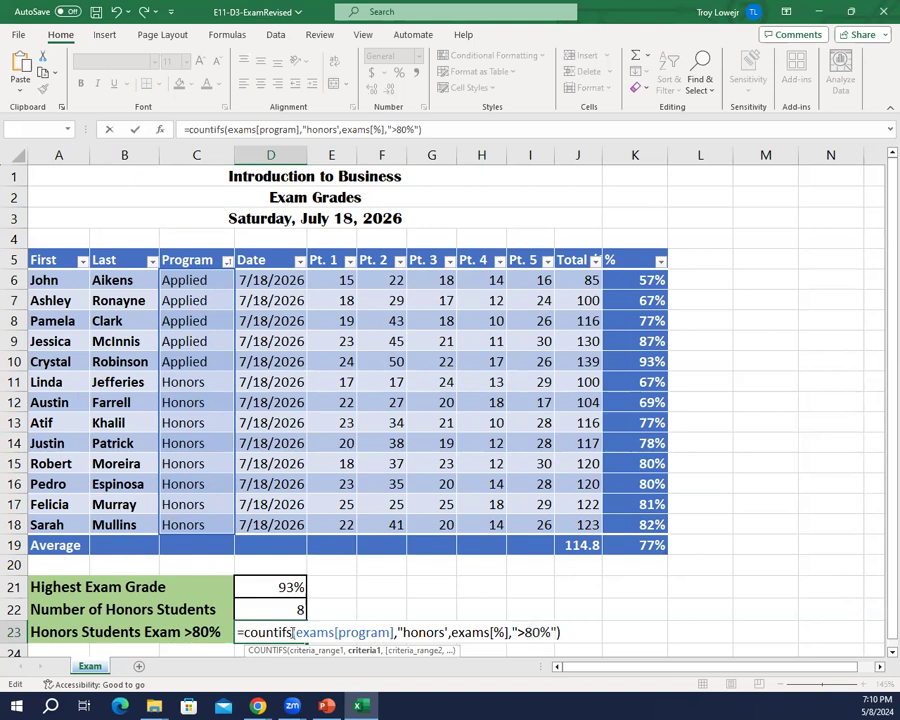
key(BackSpace)
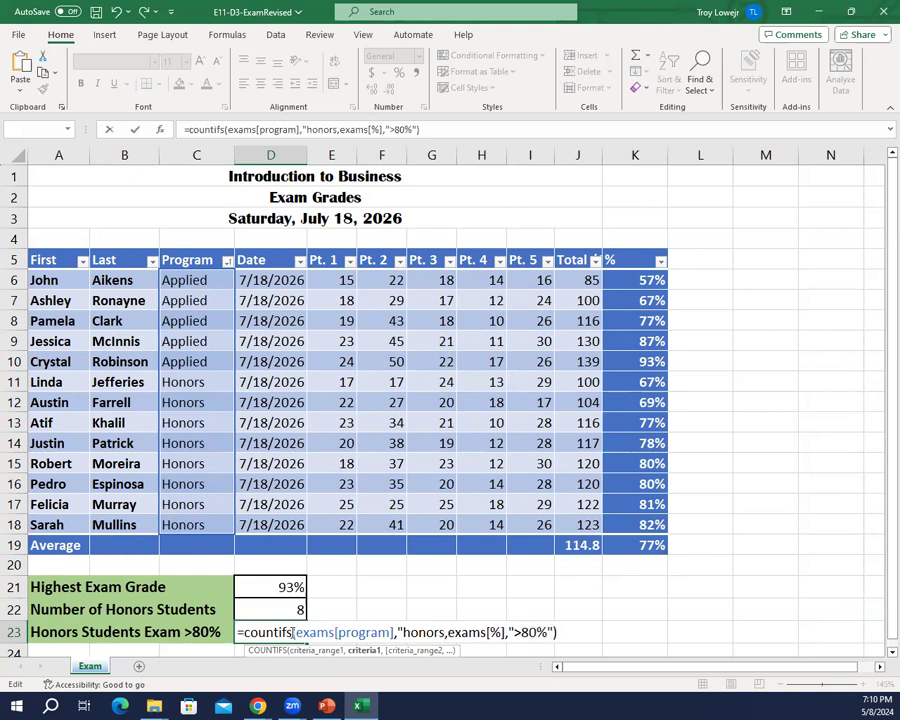
text(")
key(Return)
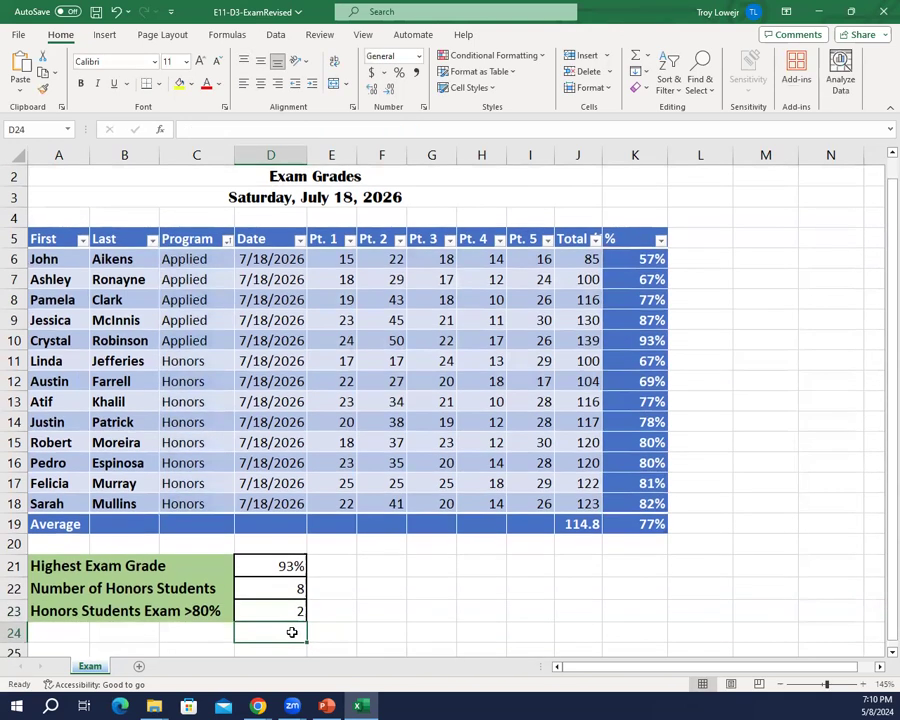
Step: Review the formulas in D23 and D22, and save the workbook
key(Up)
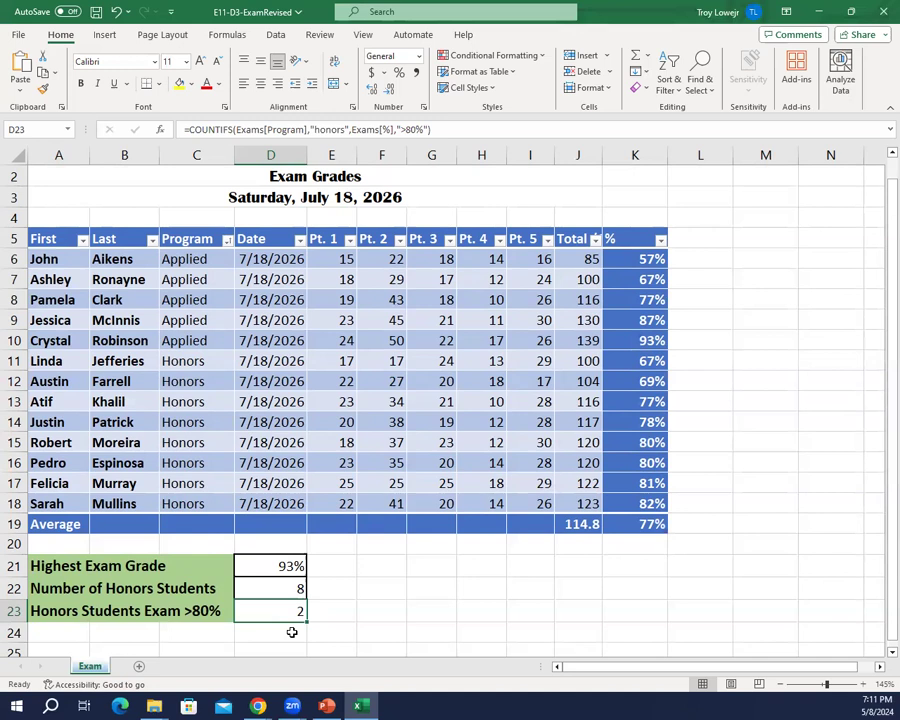
key(Up)
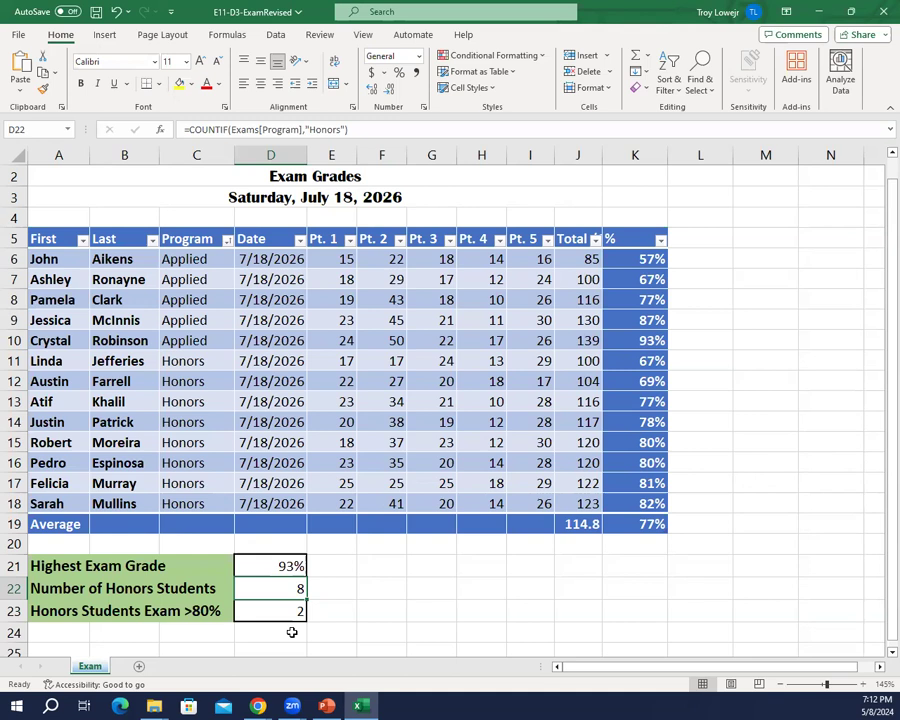
click(97, 13)
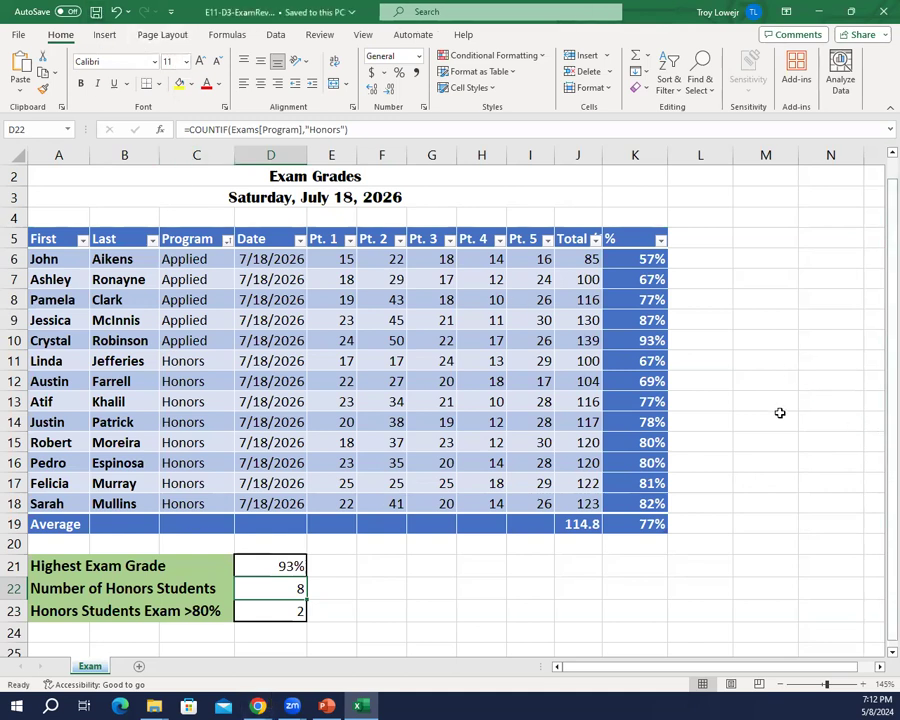
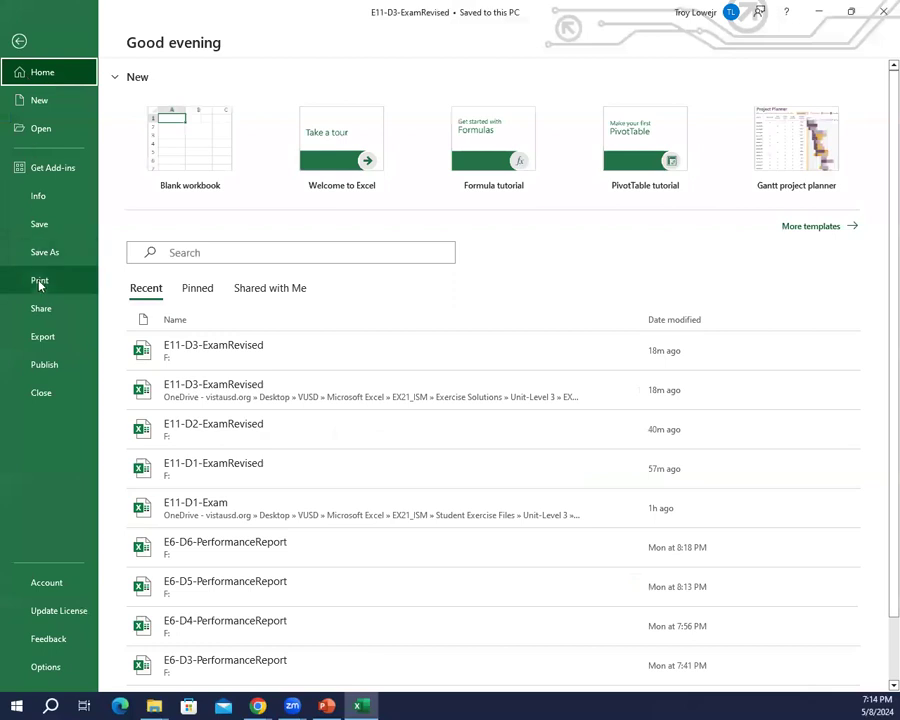
Step: Save a copy of the workbook on USB DISK (F:) under the name E11-D4-ExamRevised
click(45, 258)
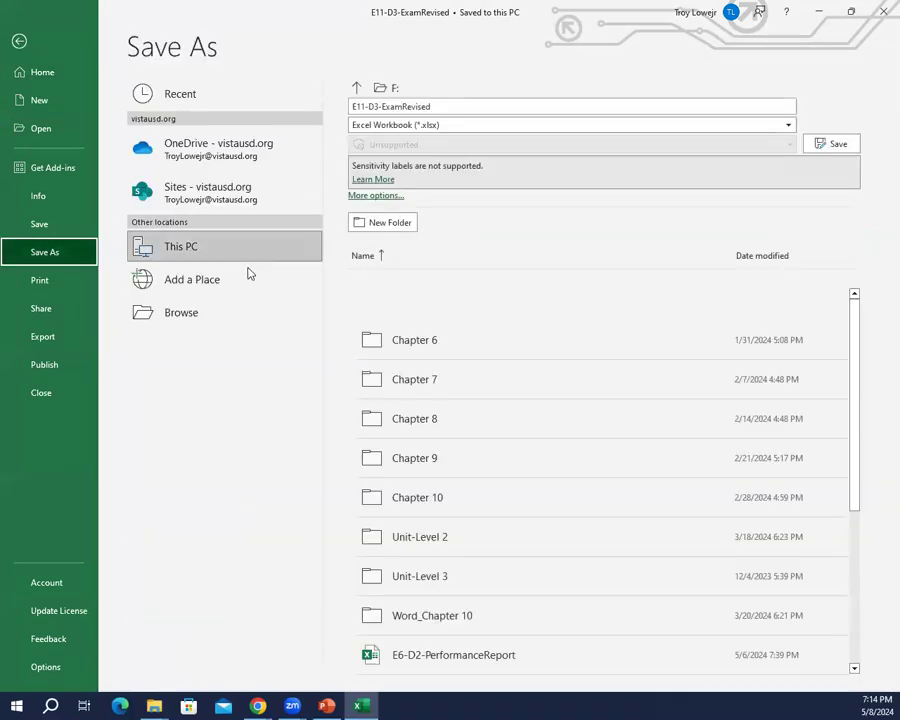
click(200, 310)
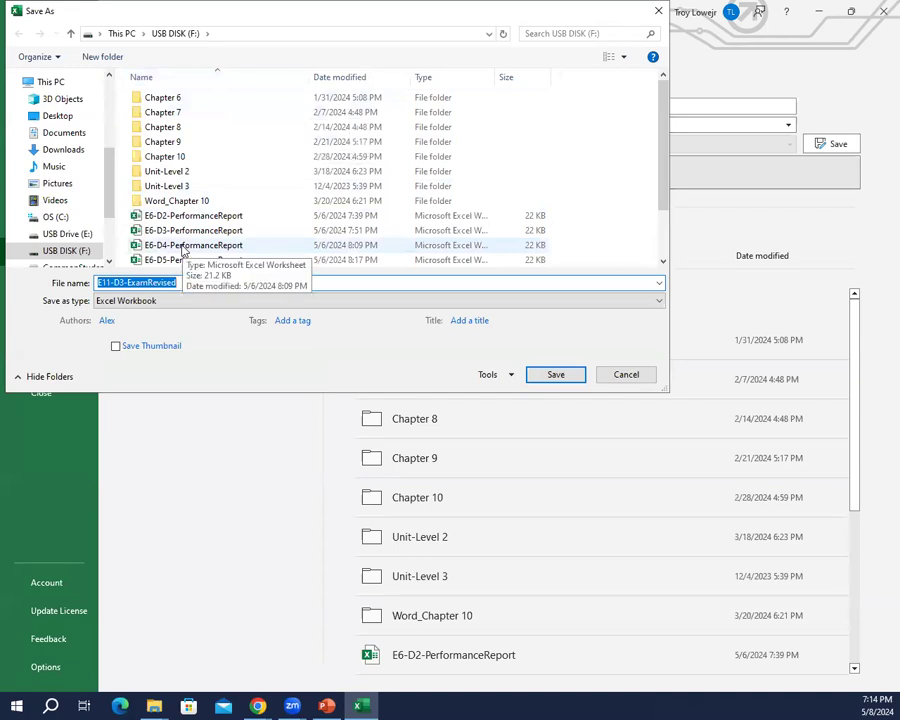
key(Right)
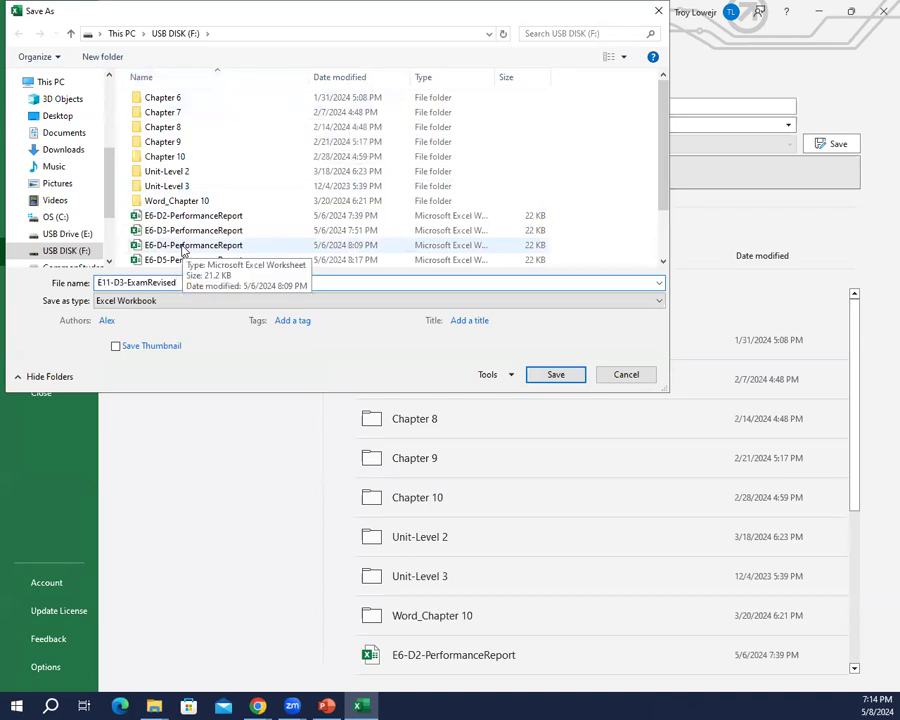
key(Left)
key(Left)
key(Left)
key(Left)
key(Left)
key(Left)
key(Left)
key(Left)
key(Left)
key(Left)
key(Left)
key(Left)
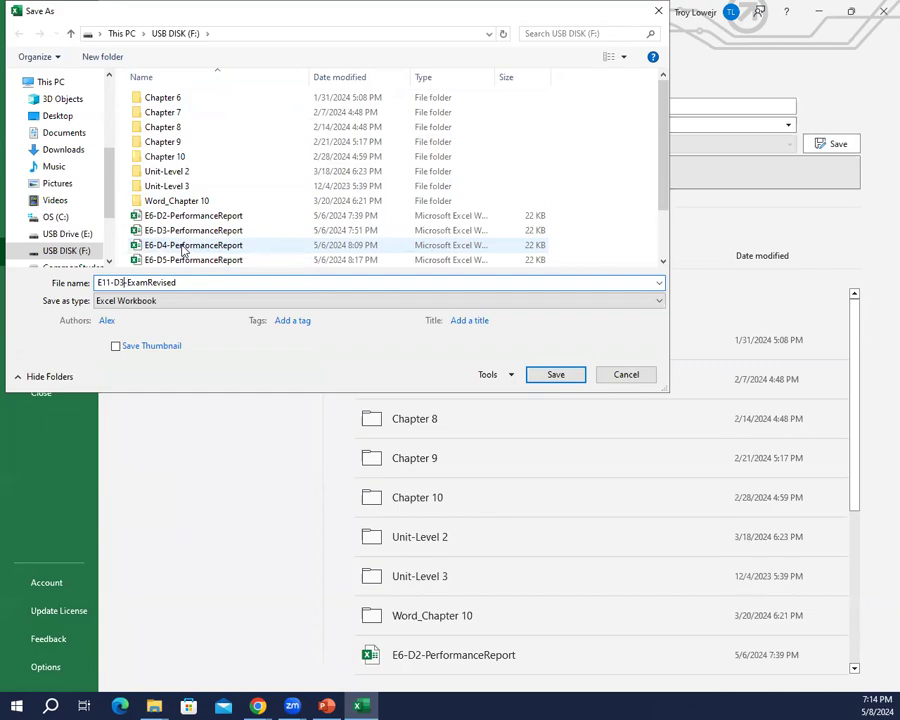
key(BackSpace)
text(4)
key(Return)
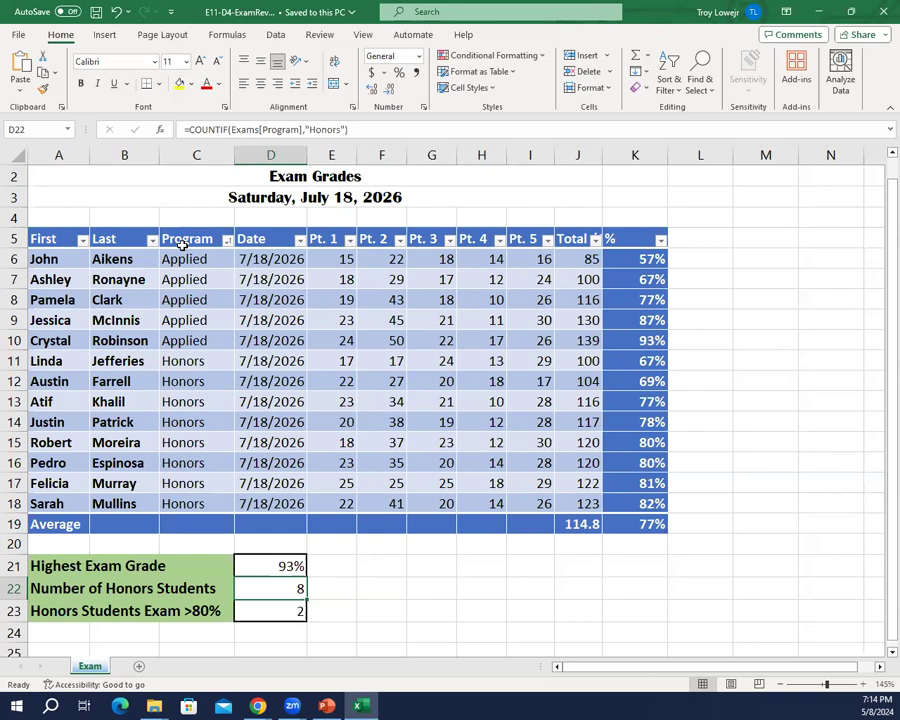
Step: Insert line sparklines in L6:L18 using the data range E6:I18, and show their markers
key(Down)
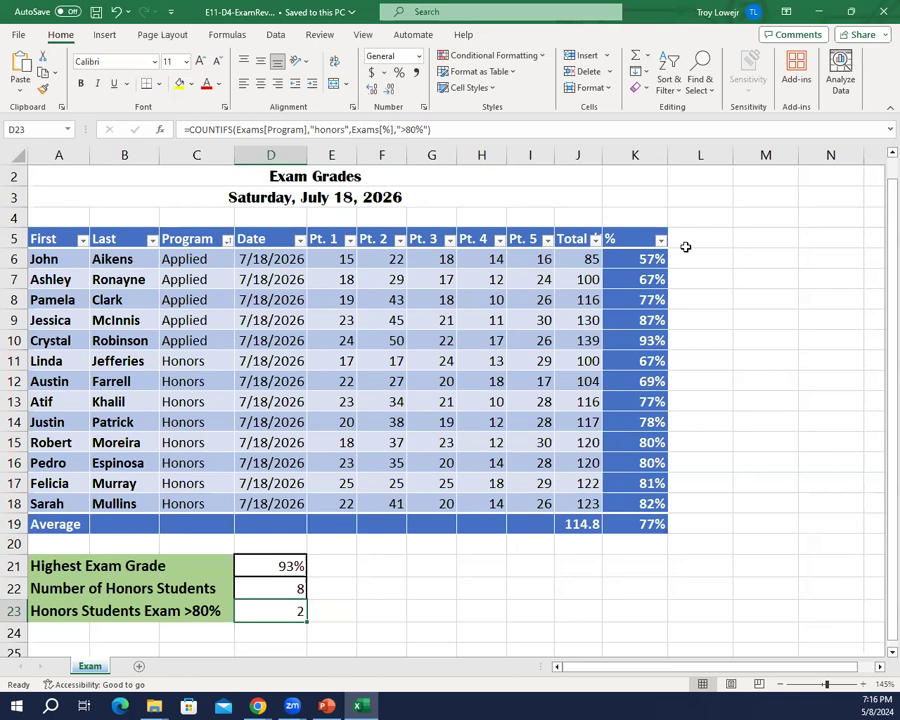
drag(686, 251, 686, 492)
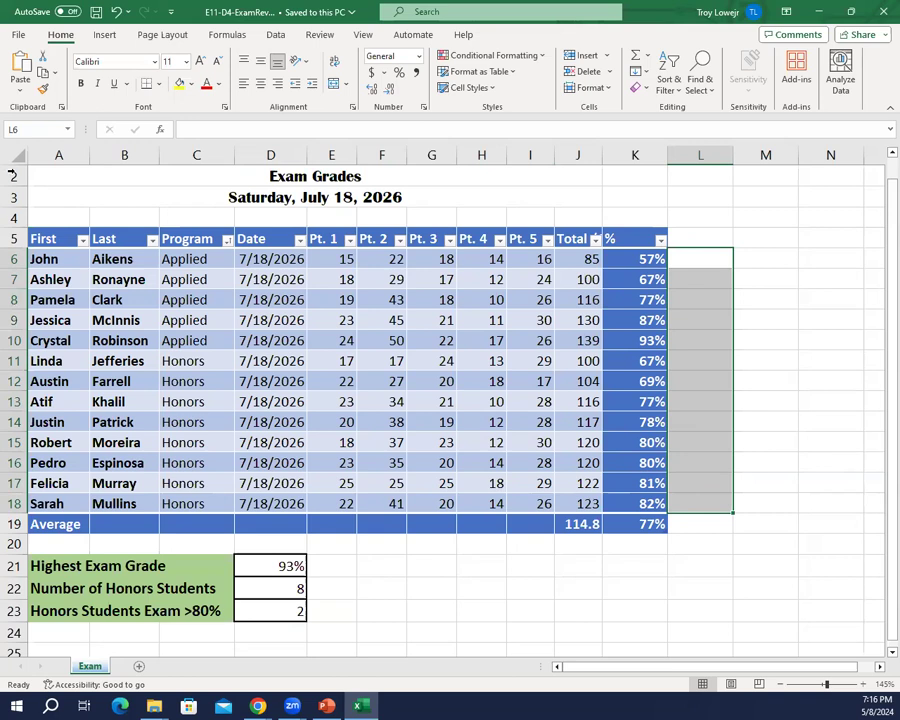
click(108, 35)
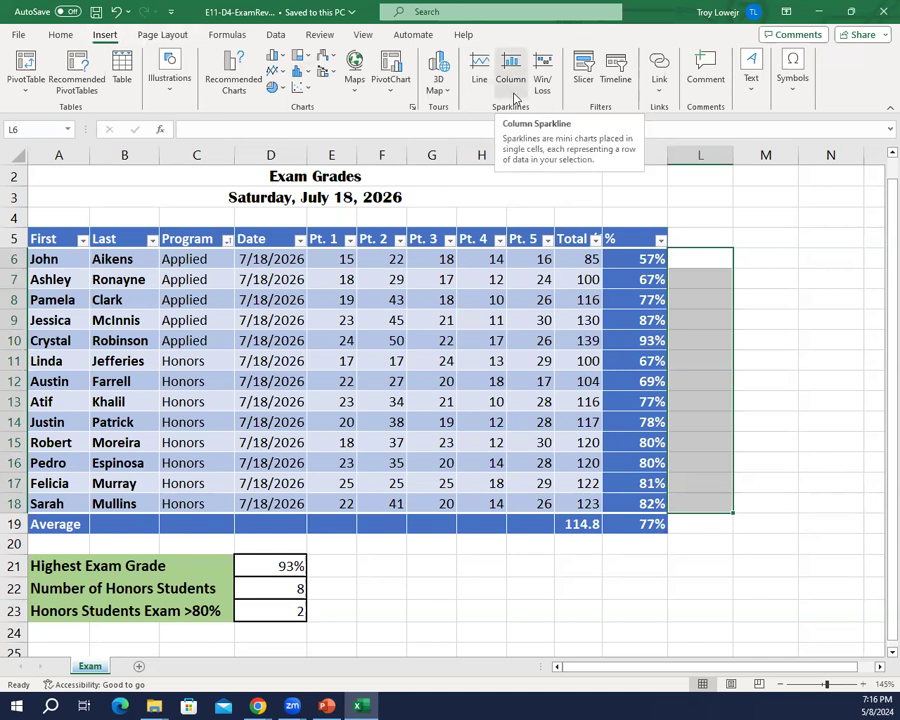
click(480, 80)
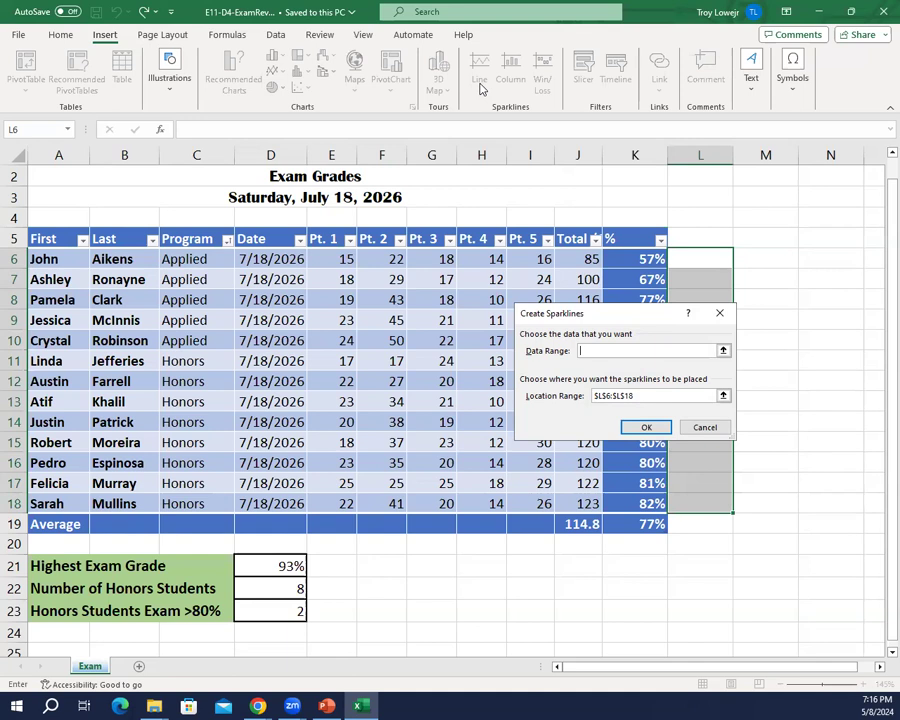
text(E6:I18)
click(652, 428)
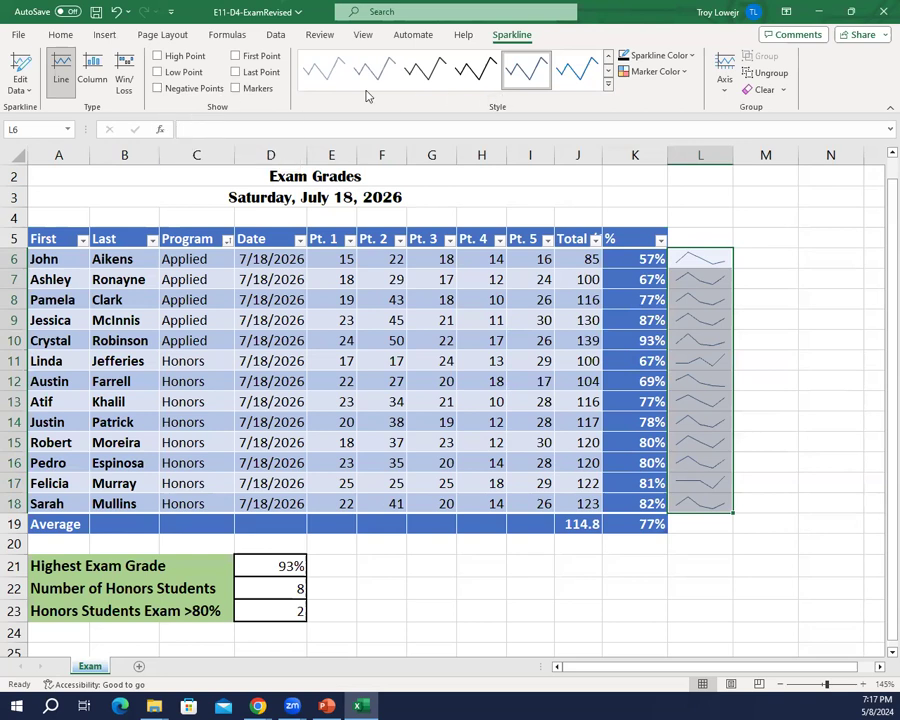
click(236, 88)
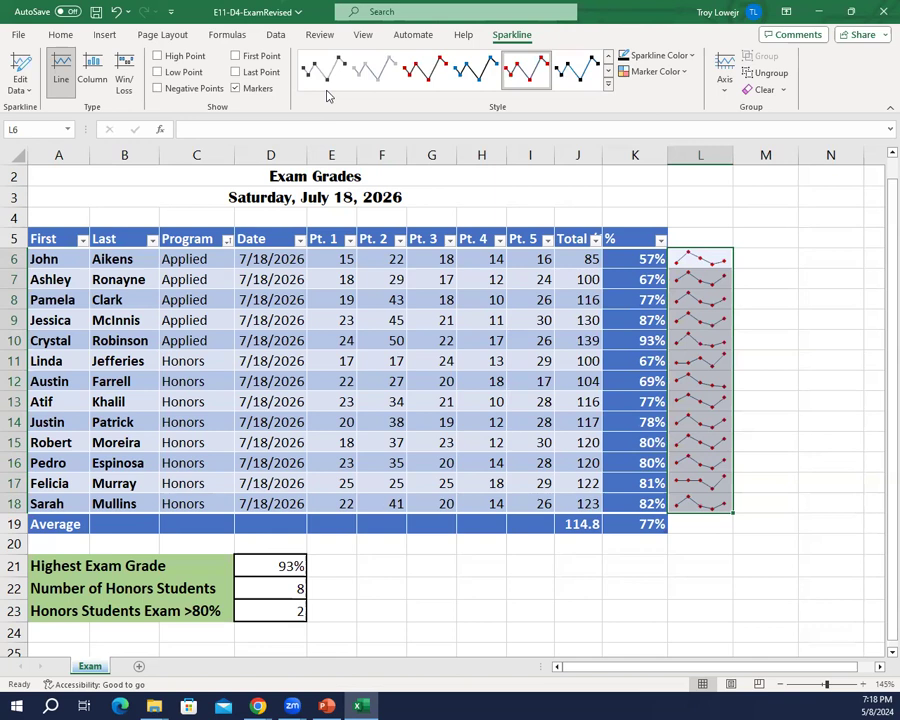
Step: Insert a column sparkline in K20 using the data range K6:K18, and highlight its high and low points
click(645, 539)
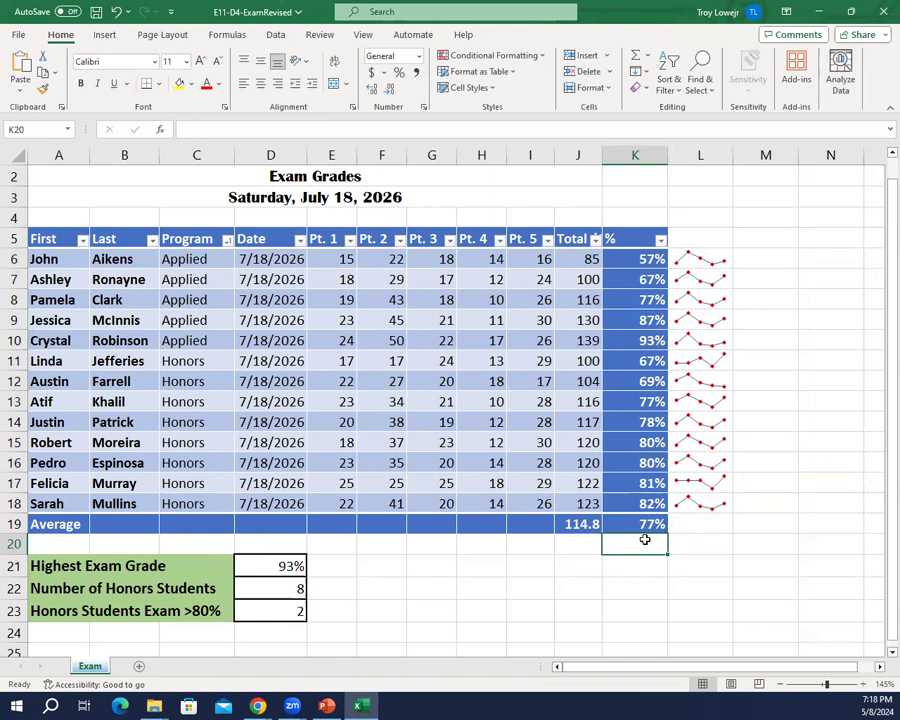
click(103, 35)
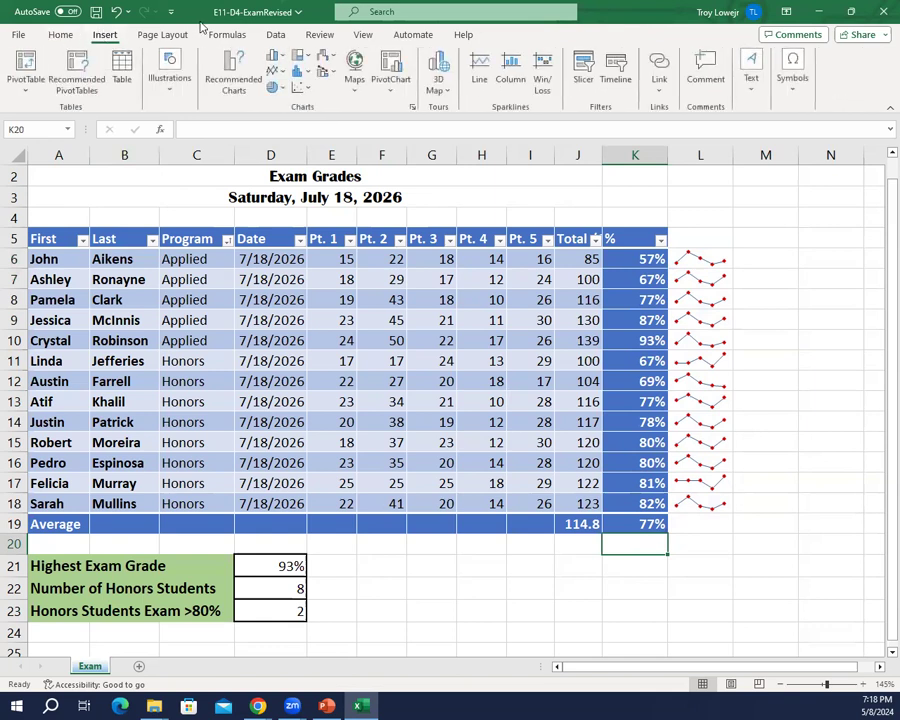
click(511, 72)
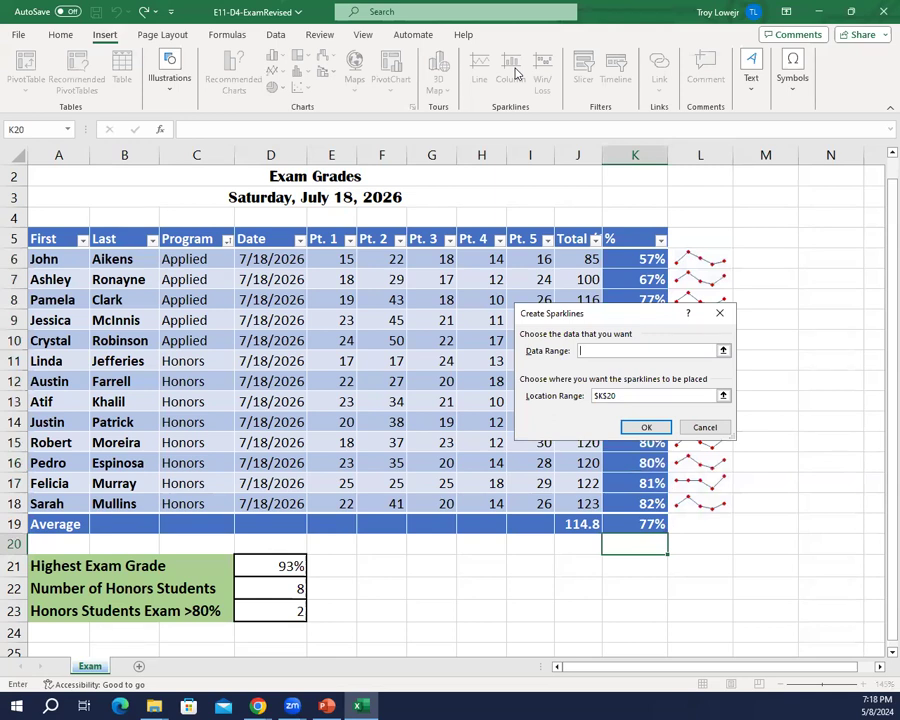
text(K6:k18)
click(644, 428)
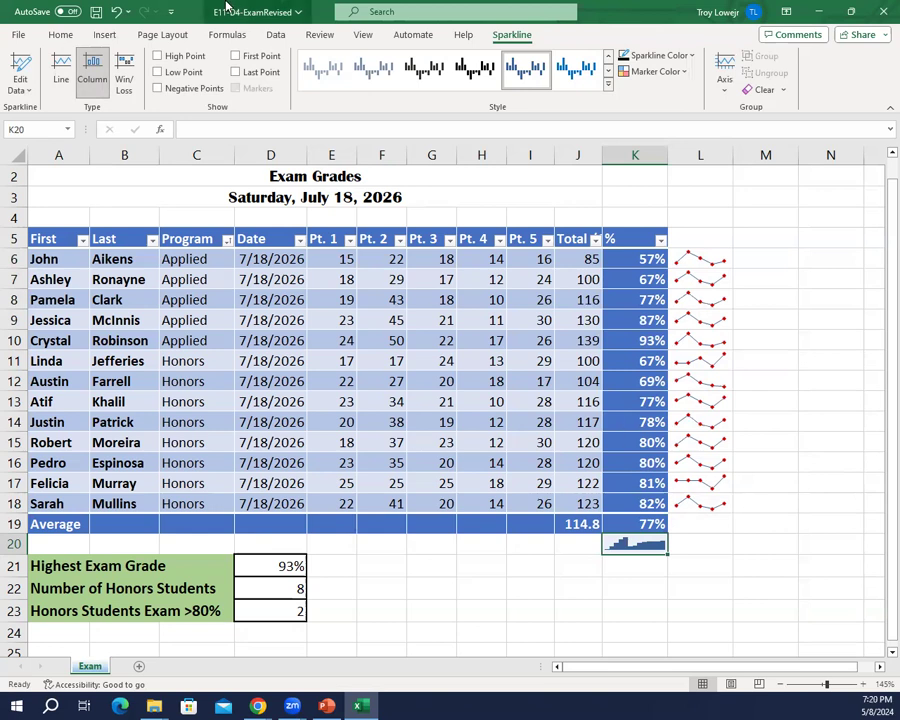
click(160, 72)
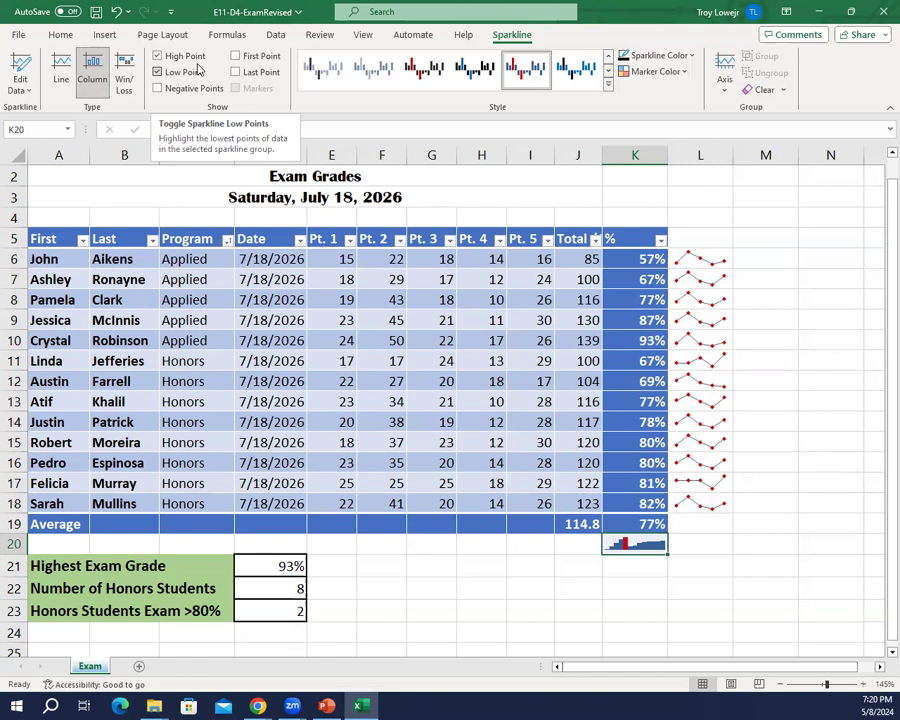
click(484, 606)
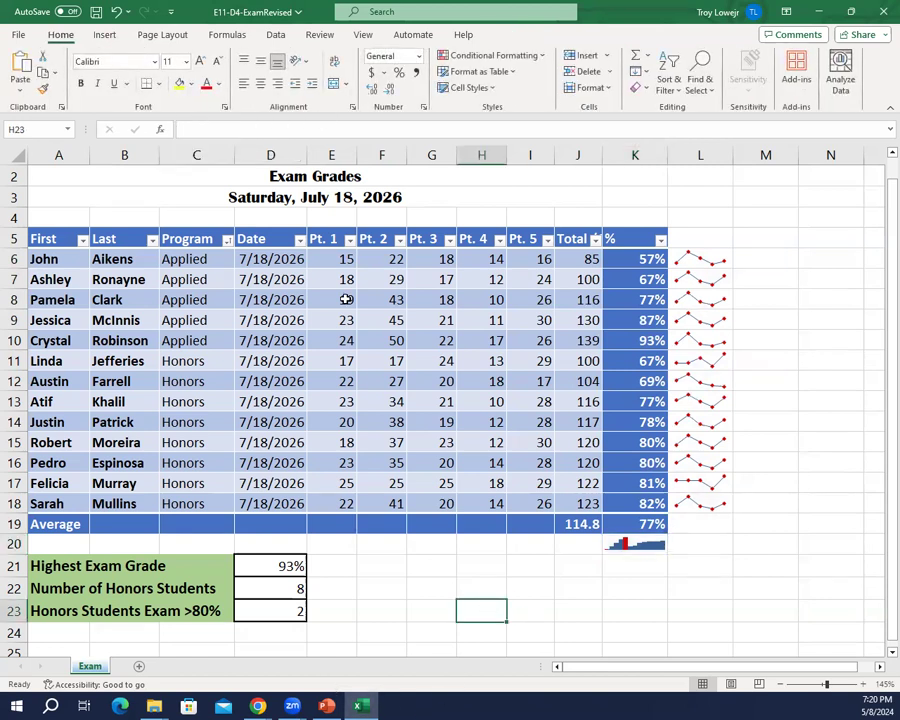
Step: Save the E11-D4-ExamRevised workbook and close it
click(96, 12)
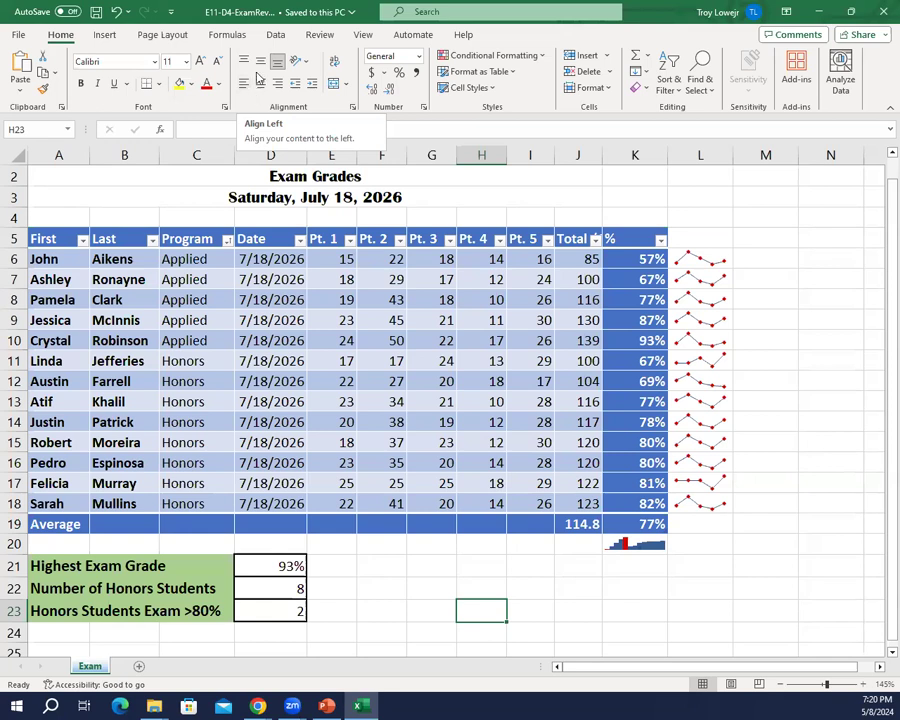
click(880, 8)
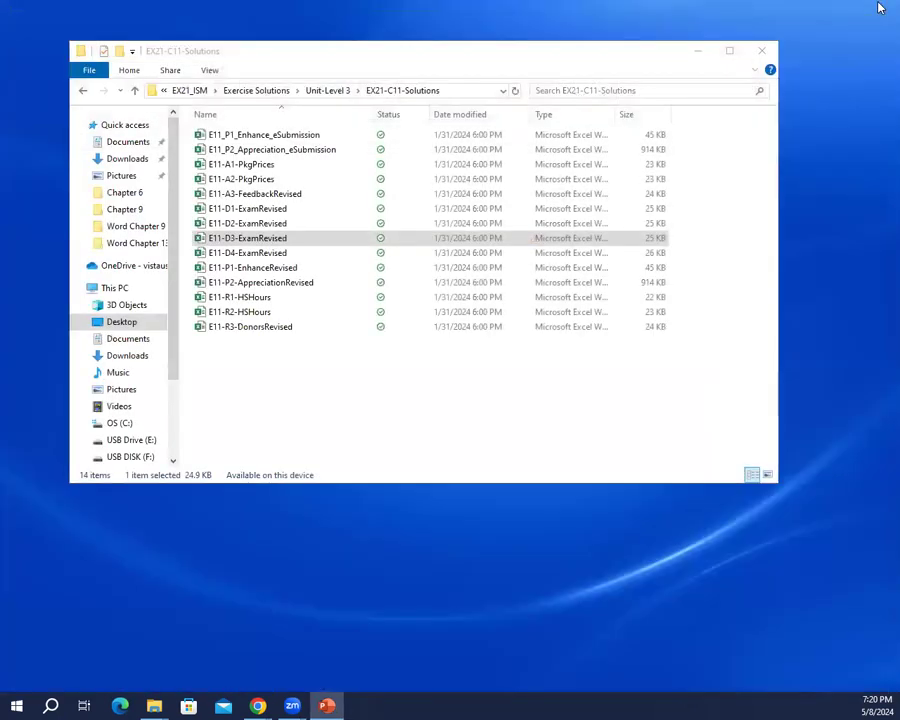